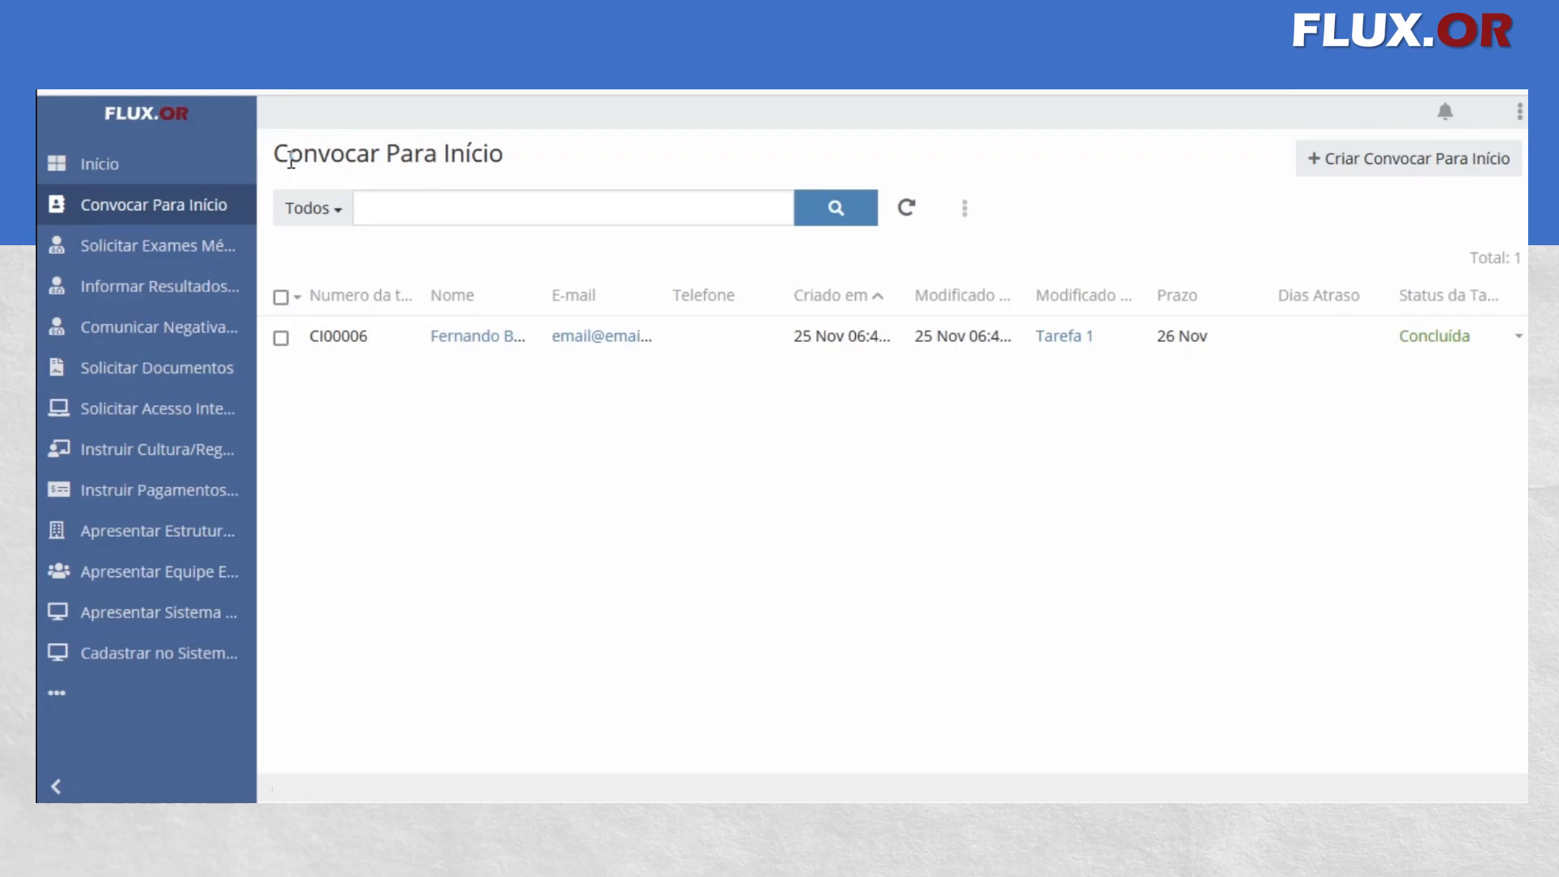
Create a new Convocar Para Início record with the title Sr. and the collaborator's first and last name
click(1409, 174)
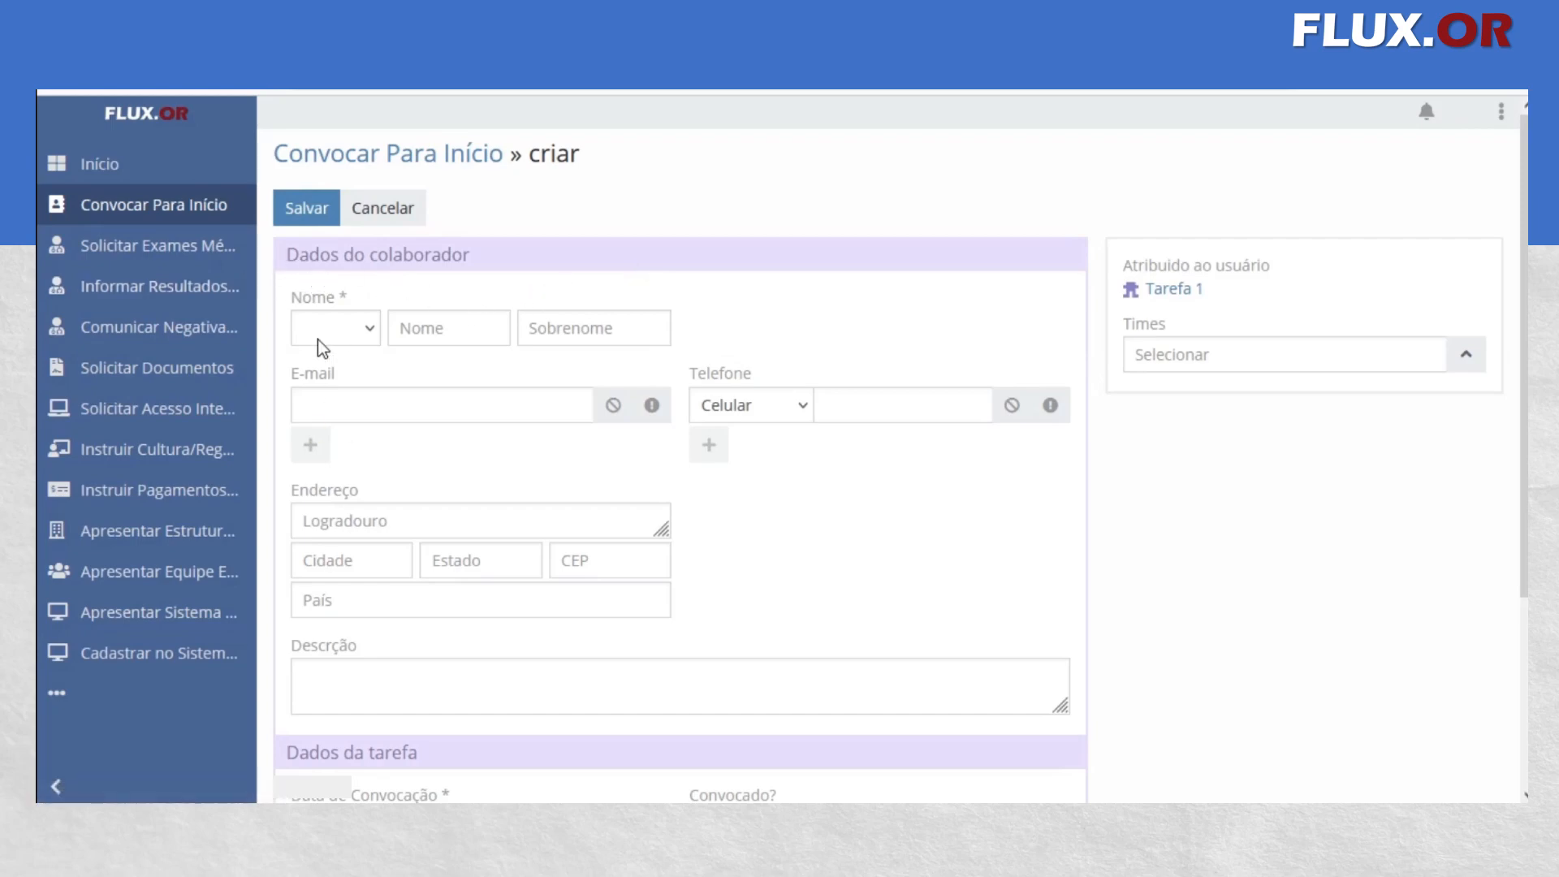
click(334, 327)
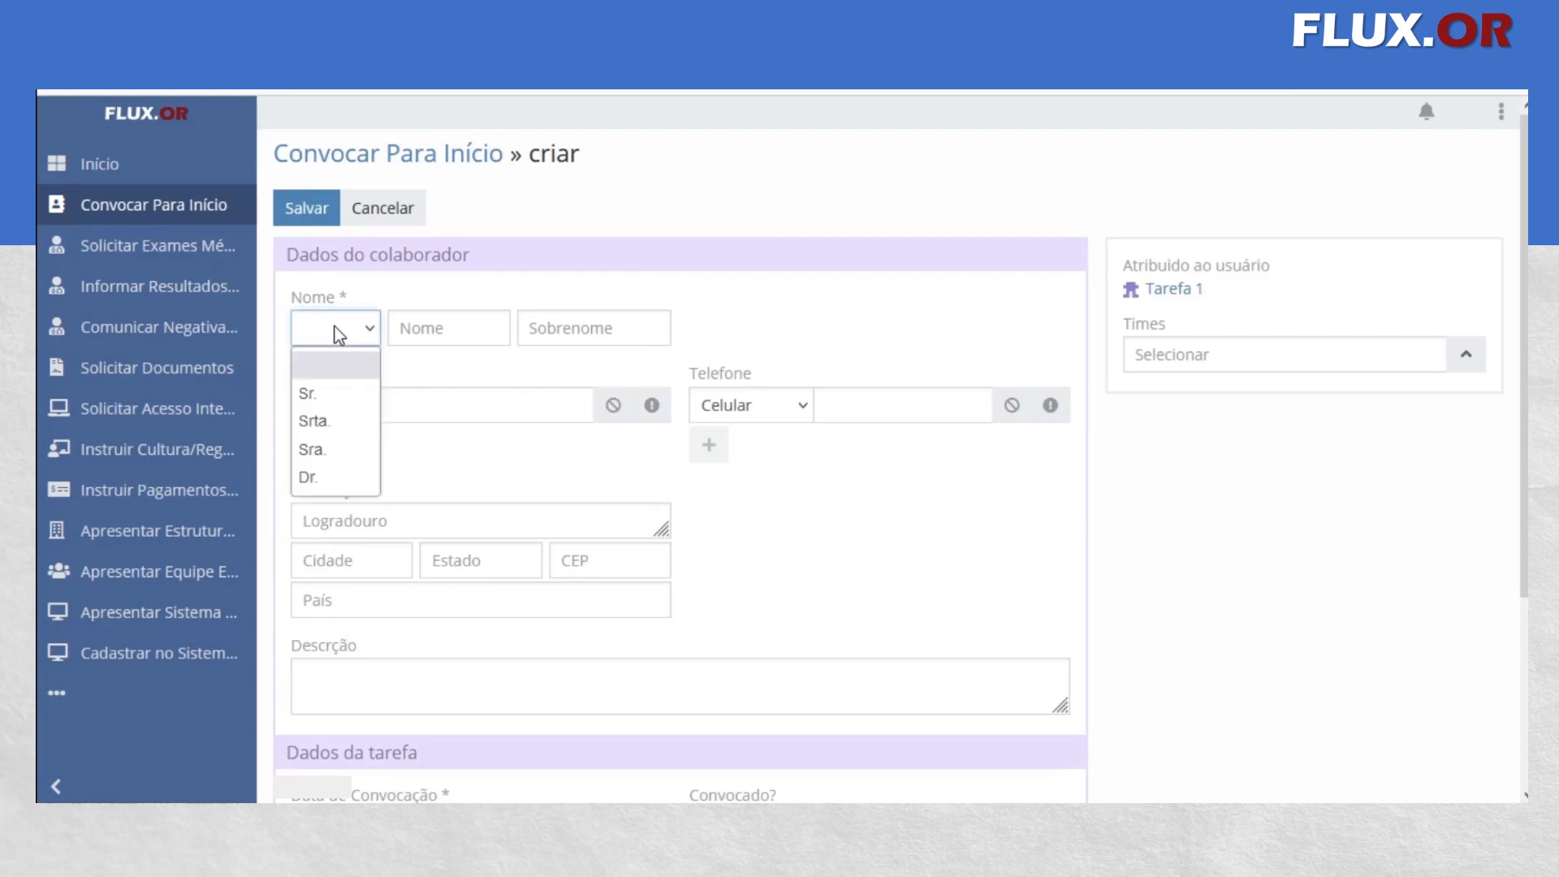
click(330, 394)
click(469, 327)
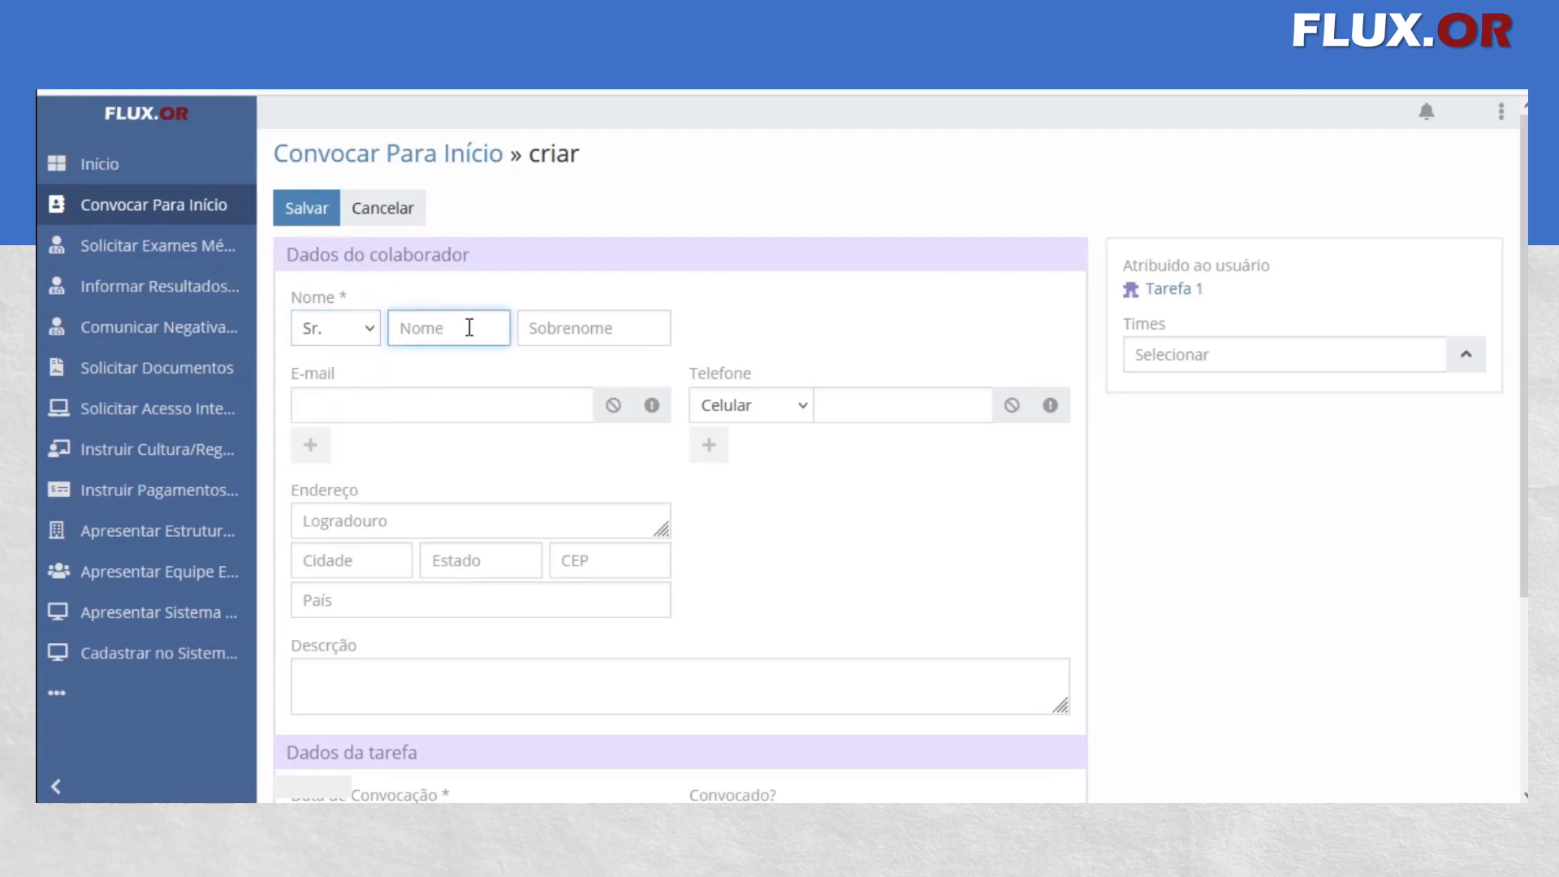
key(super+space)
key(Home)
key(Tab)
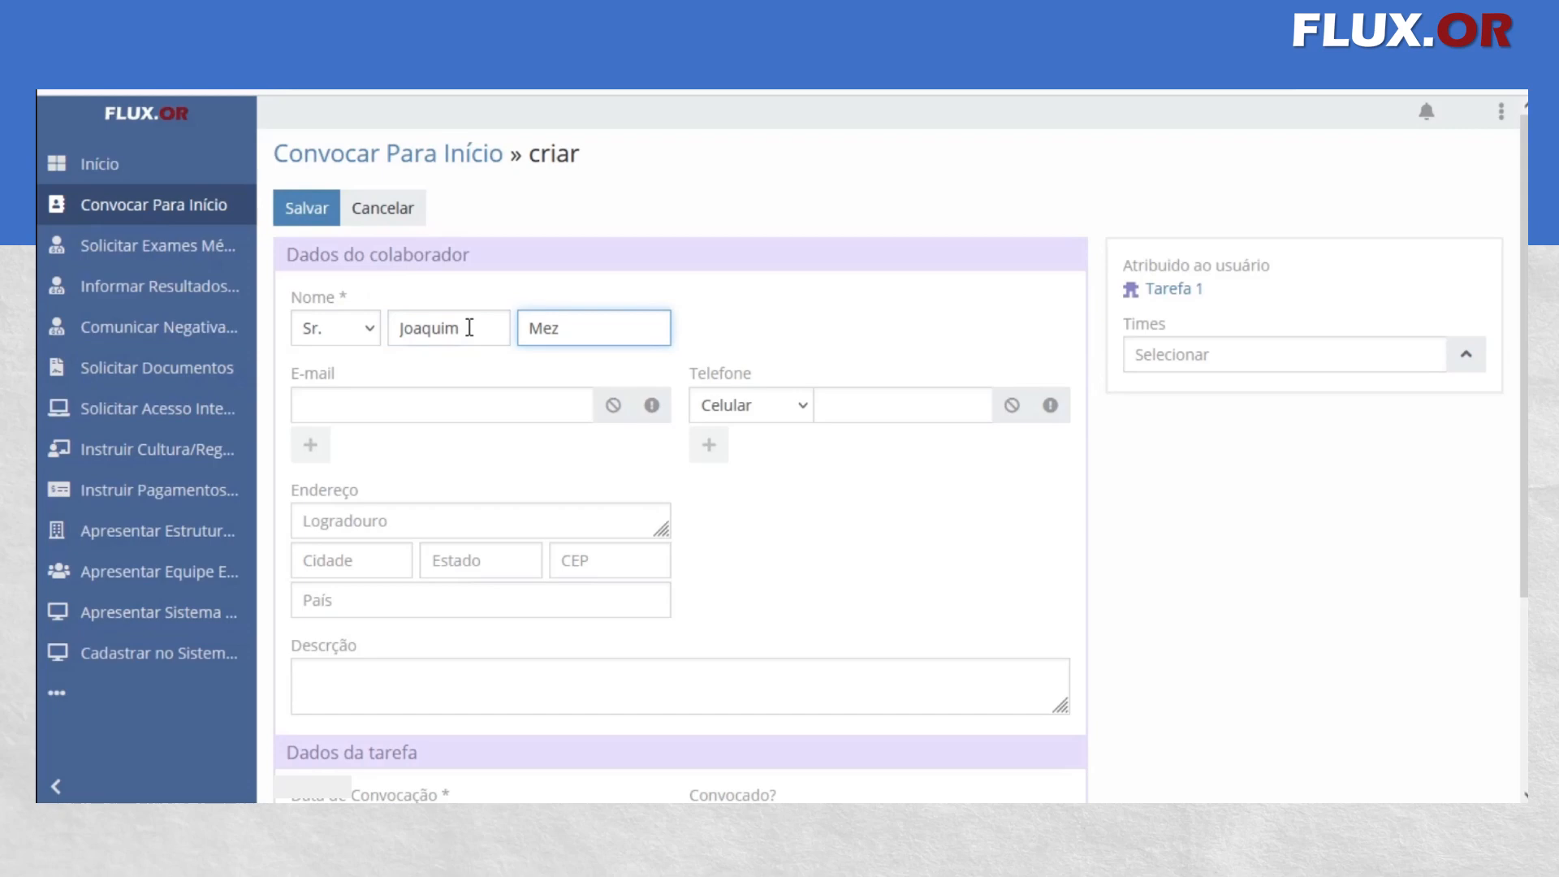
Enter the collaborator's e-mail address in the new record
click(488, 409)
text(email@)
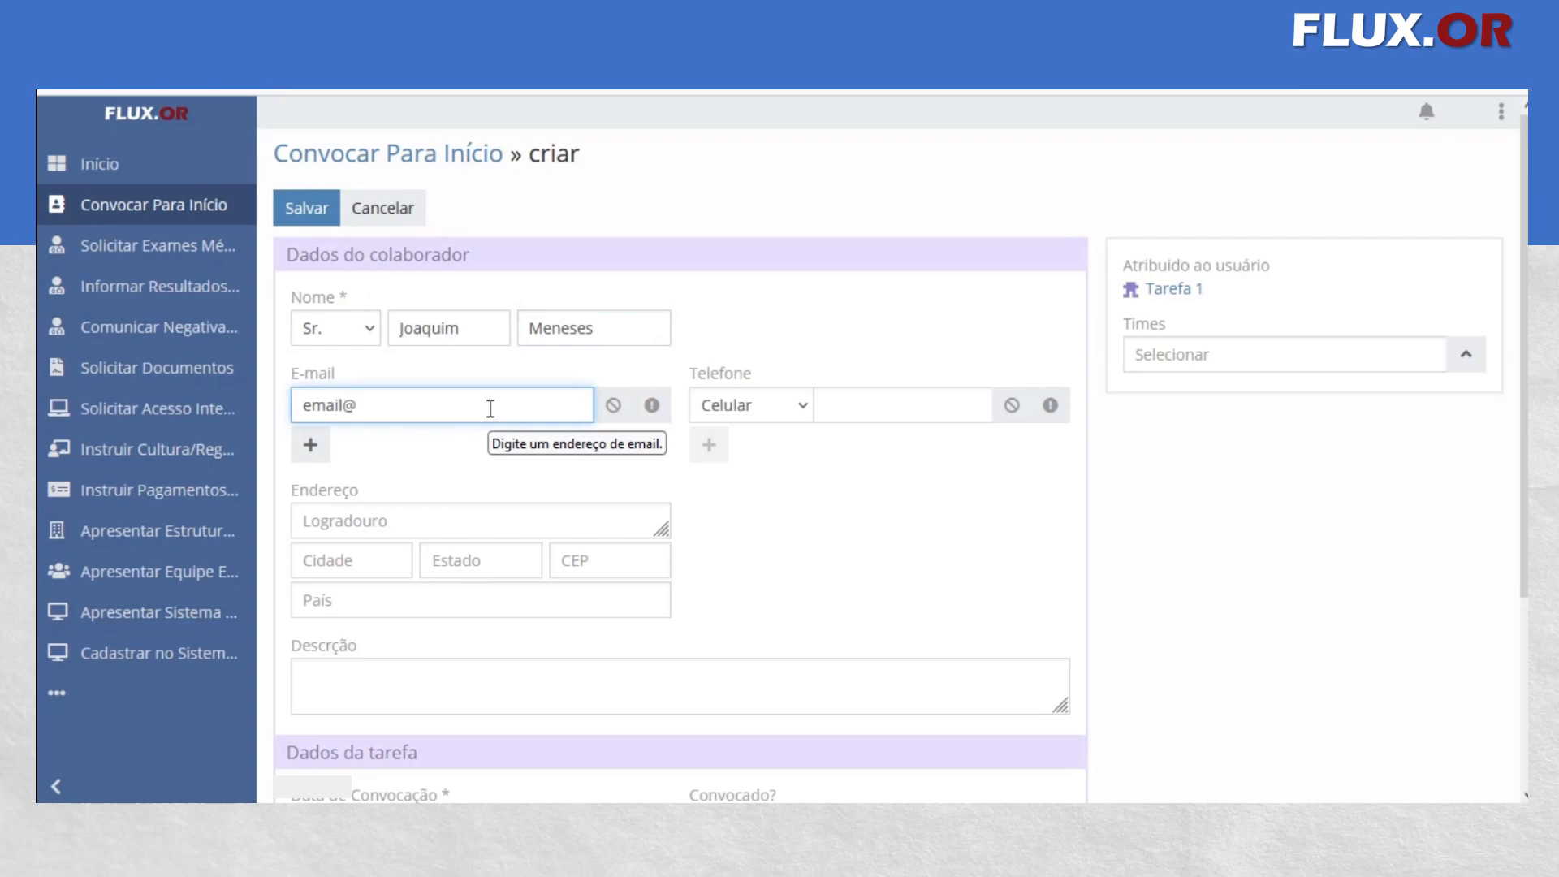
text(email.combr)
key(Left)
key(Left)
text(.)
key(Right)
key(Right)
key(Right)
key(Right)
key(Right)
text(1)
key(Tab)
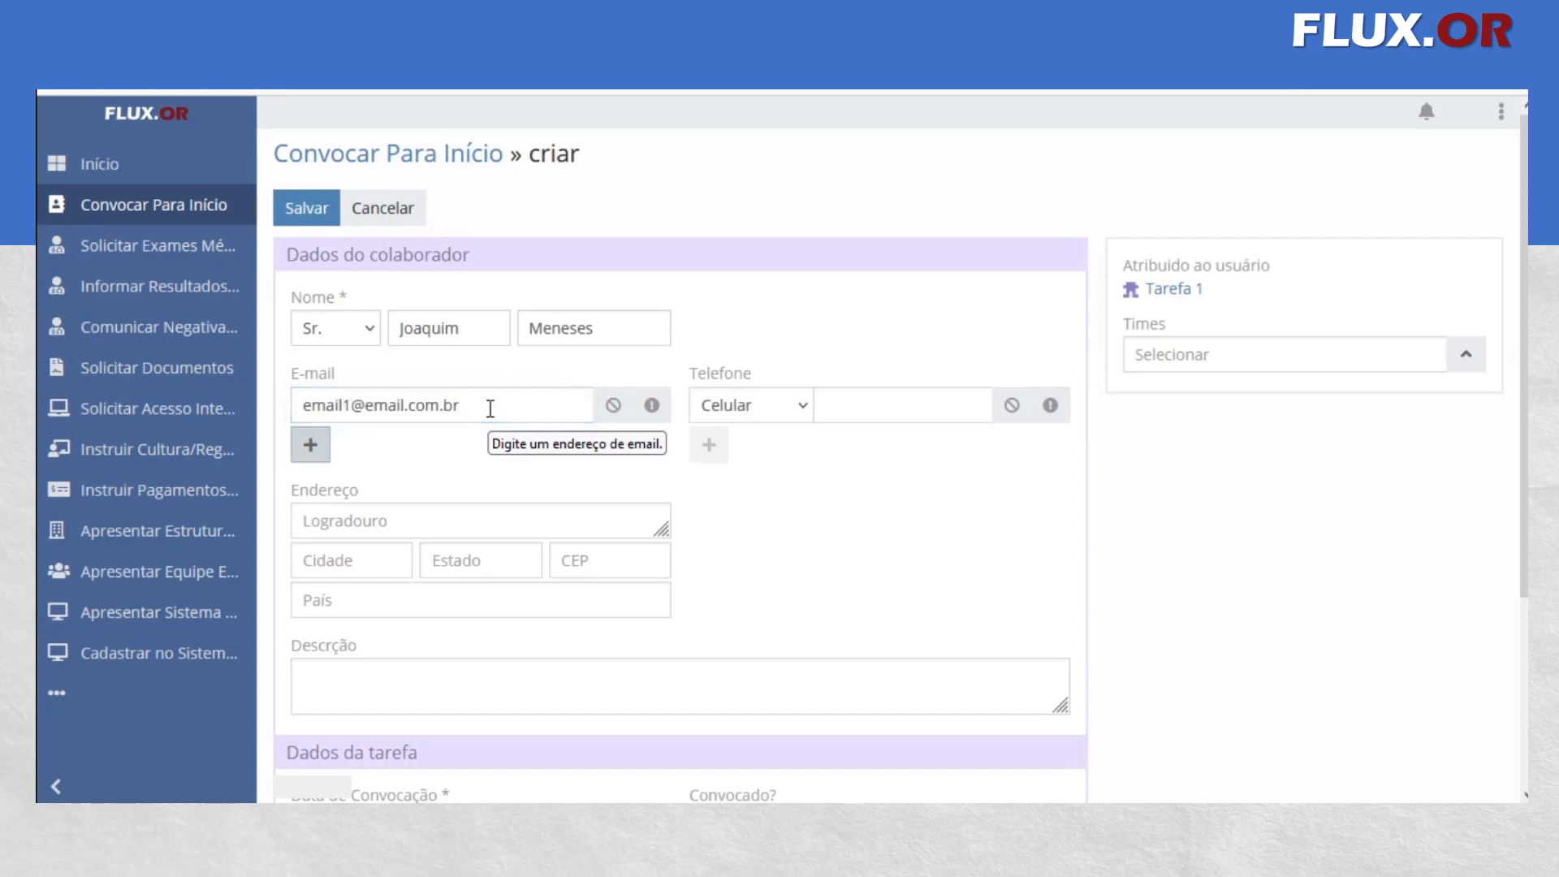
Enter the collaborator's phone number as a Celular contact
click(890, 390)
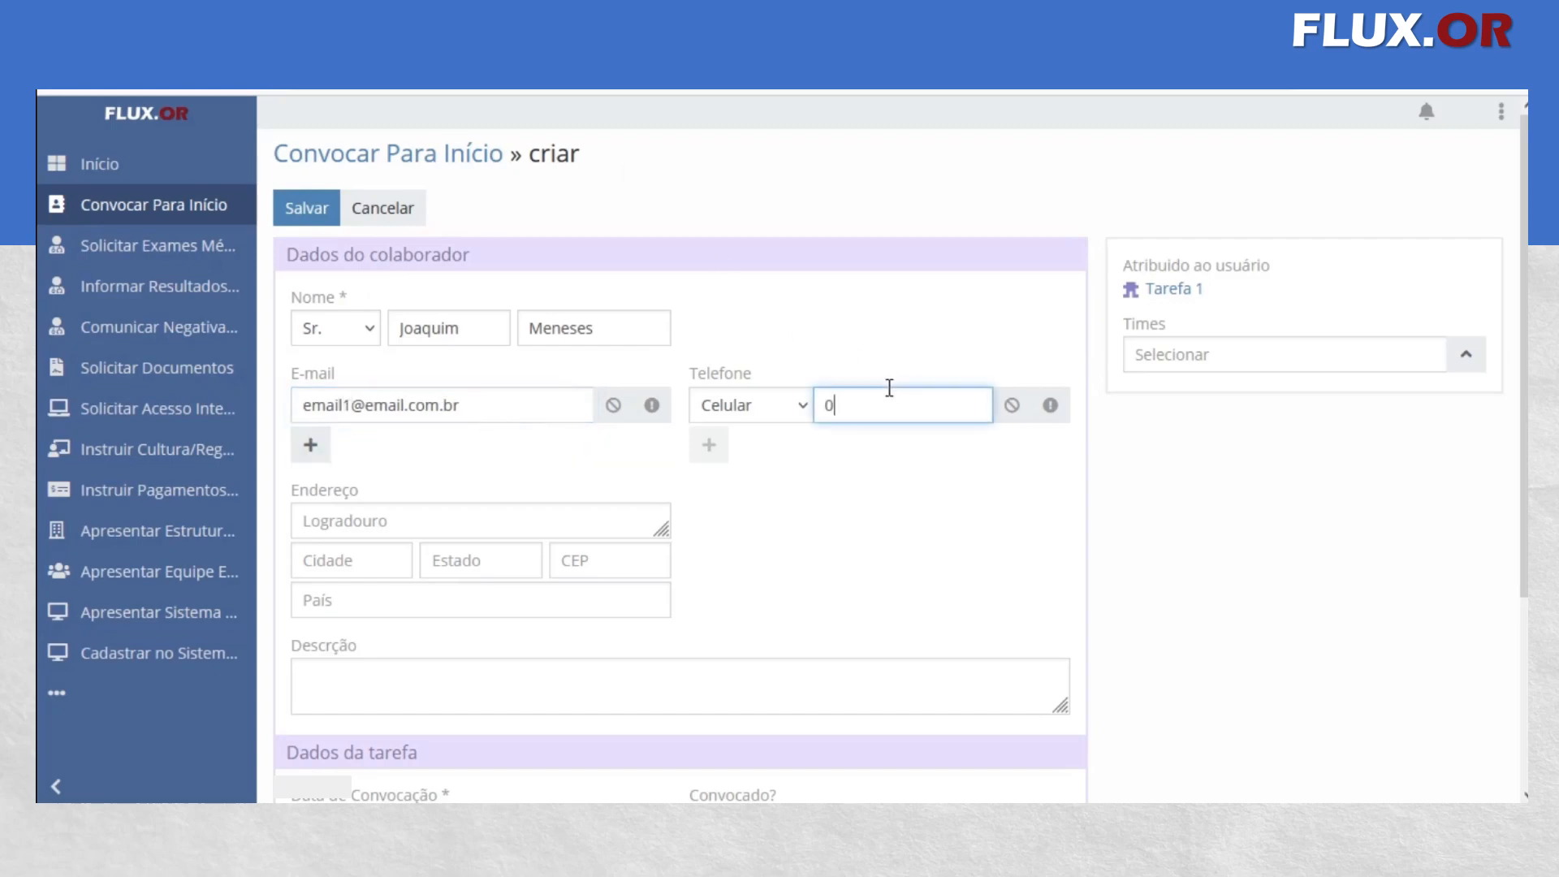
Fill in the street line (Logradouro) of the collaborator's address
click(489, 528)
text(#n)
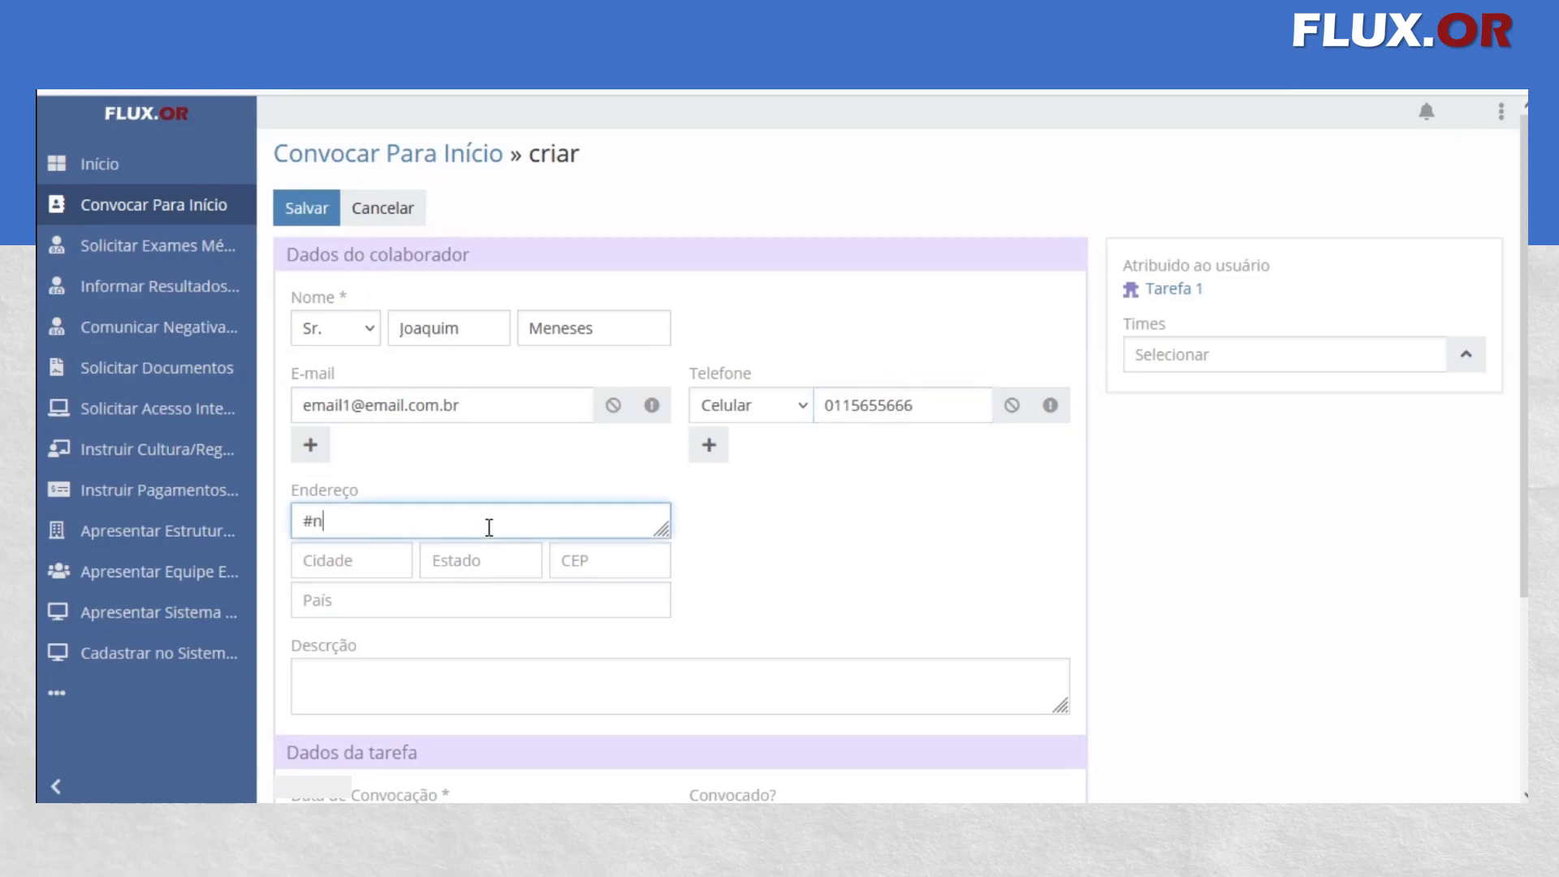
key(BackSpace)
key(BackSpace)
text(Enderça)
key(BackSpace)
key(BackSpace)
text(ço)
key(BackSpace)
key(BackSpace)
text(eçoSão Paulo)
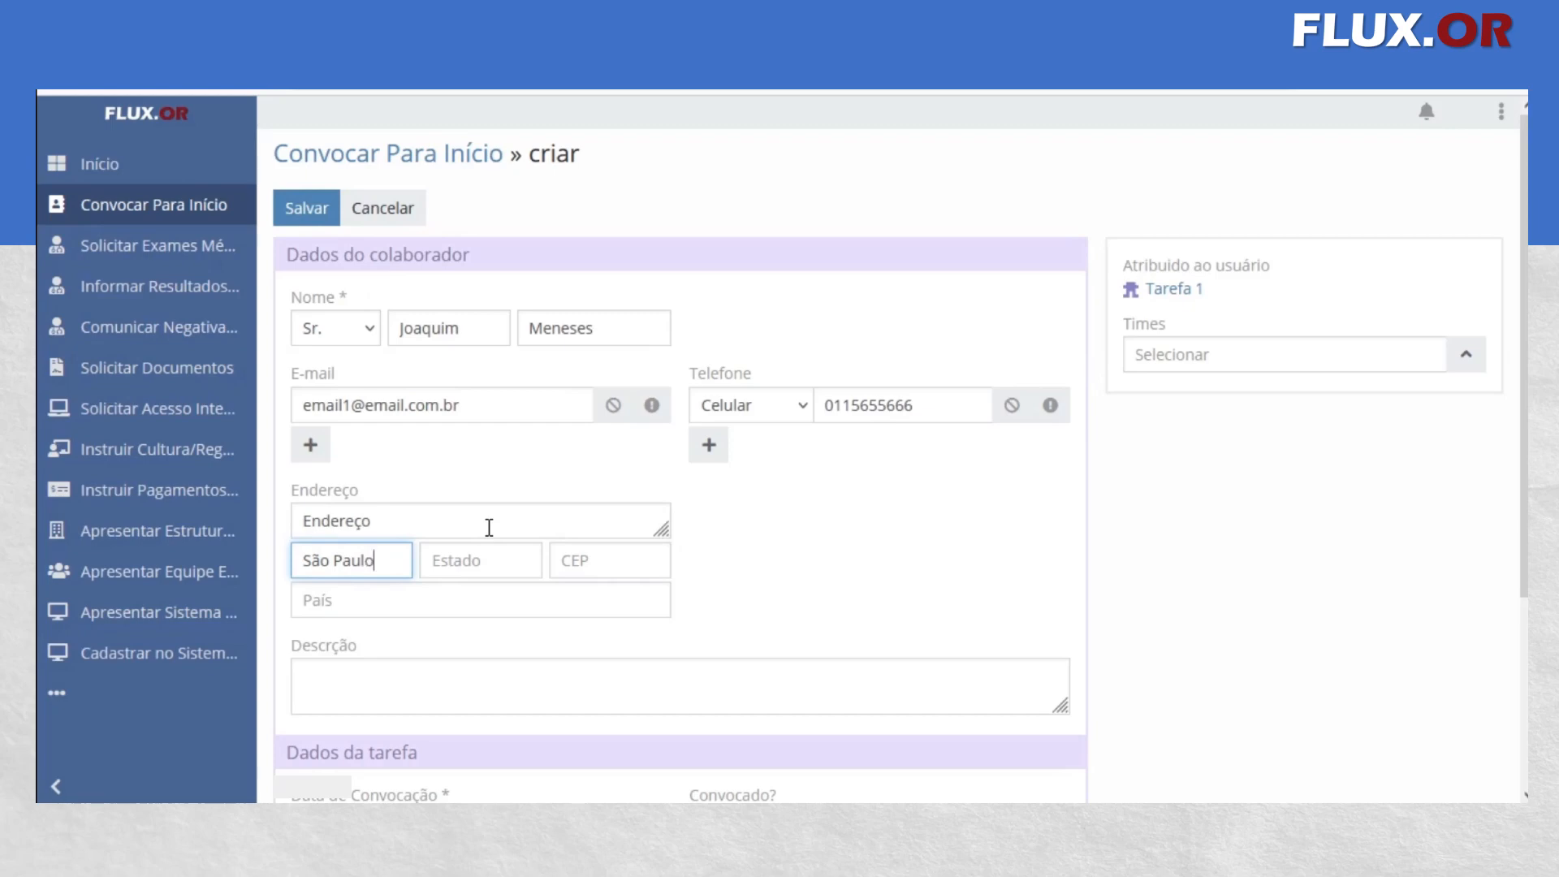
Complete the collaborator's address with the city, state, postal code and country
key(Tab)
text(SP)
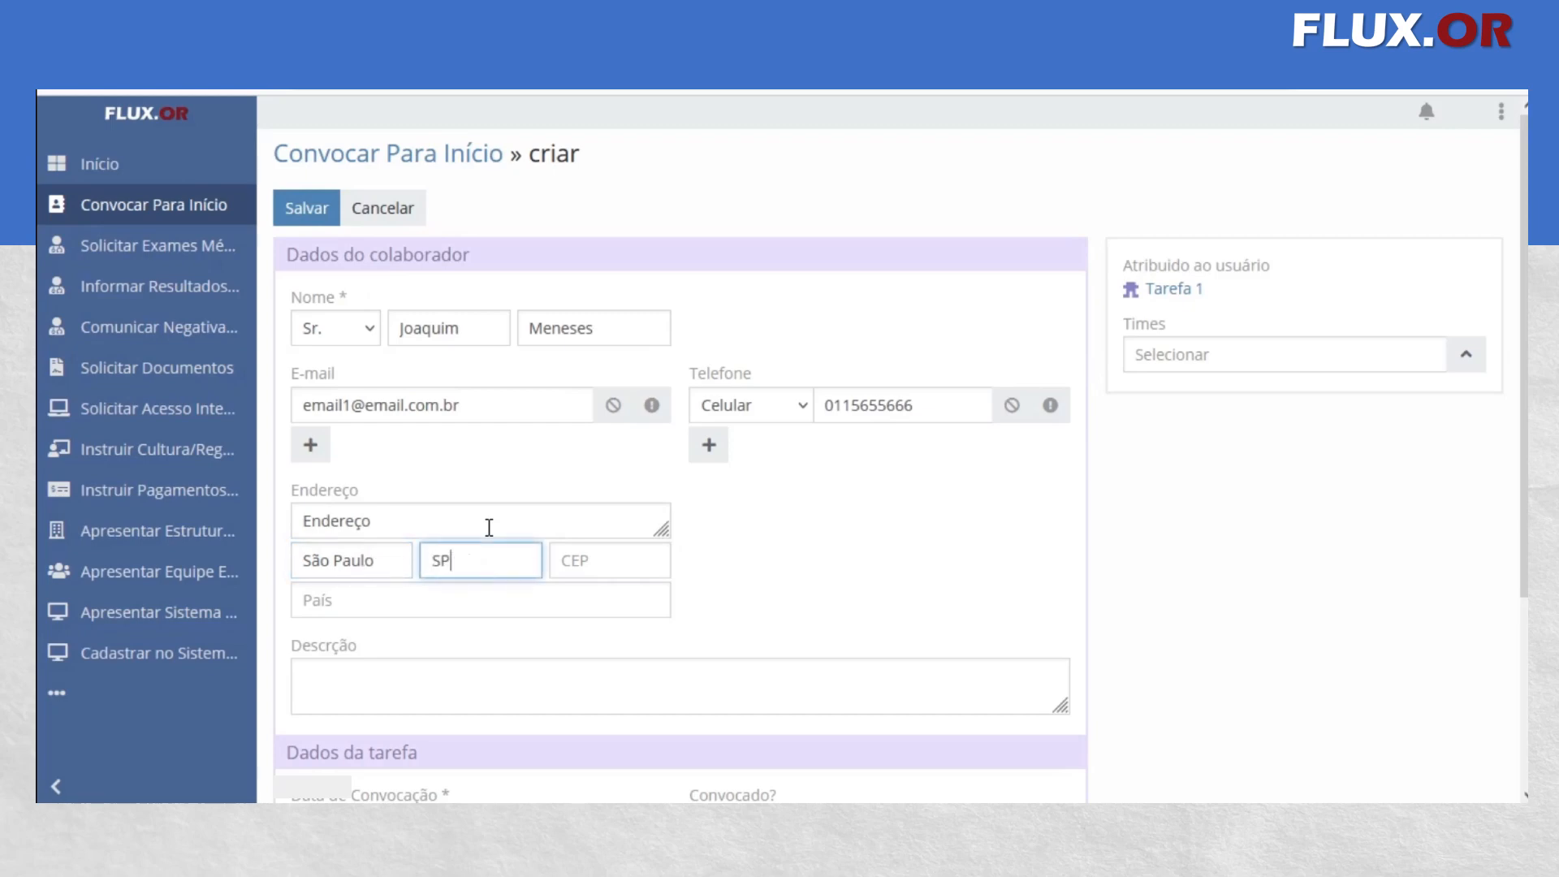
key(Tab)
text(2323232)
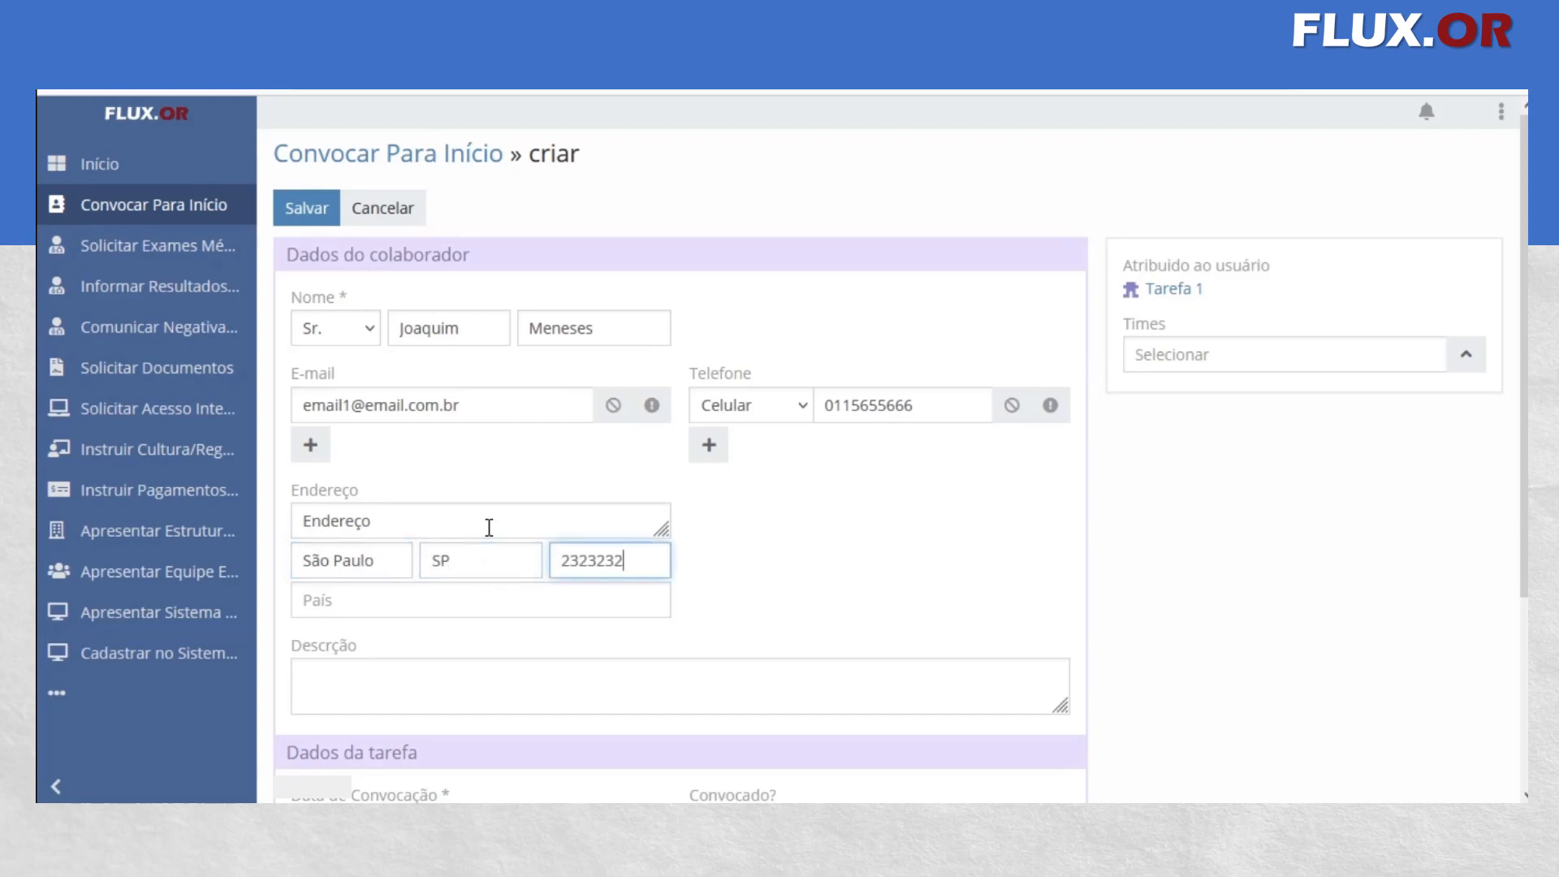
key(Tab)
text(Brasil)
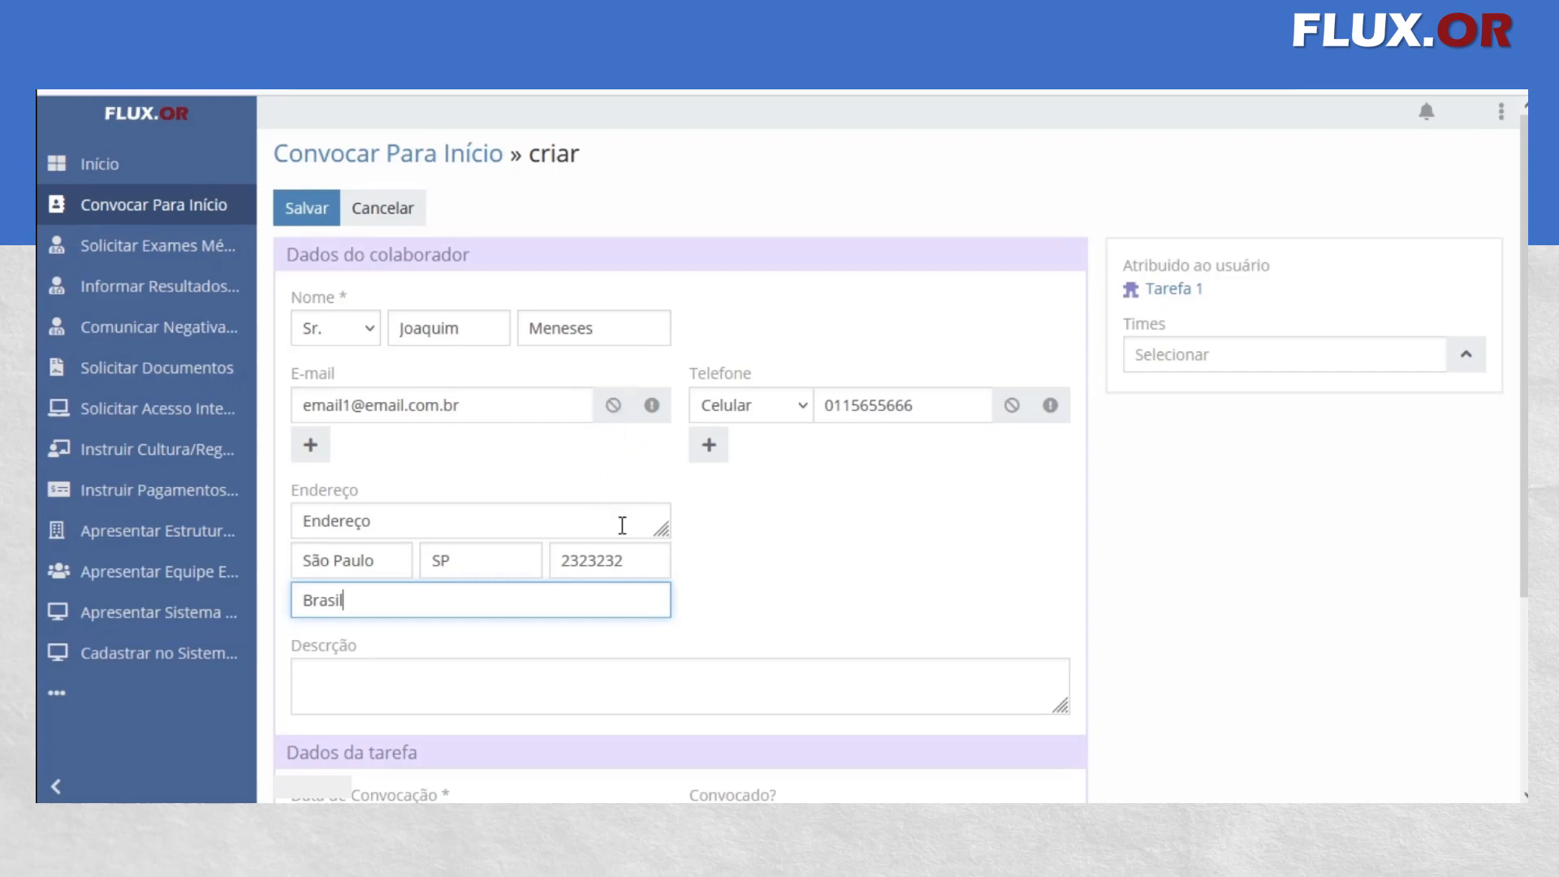
Enter "Observação" as the record's description
scroll(622, 526, down, 2)
click(509, 522)
text(Observçã)
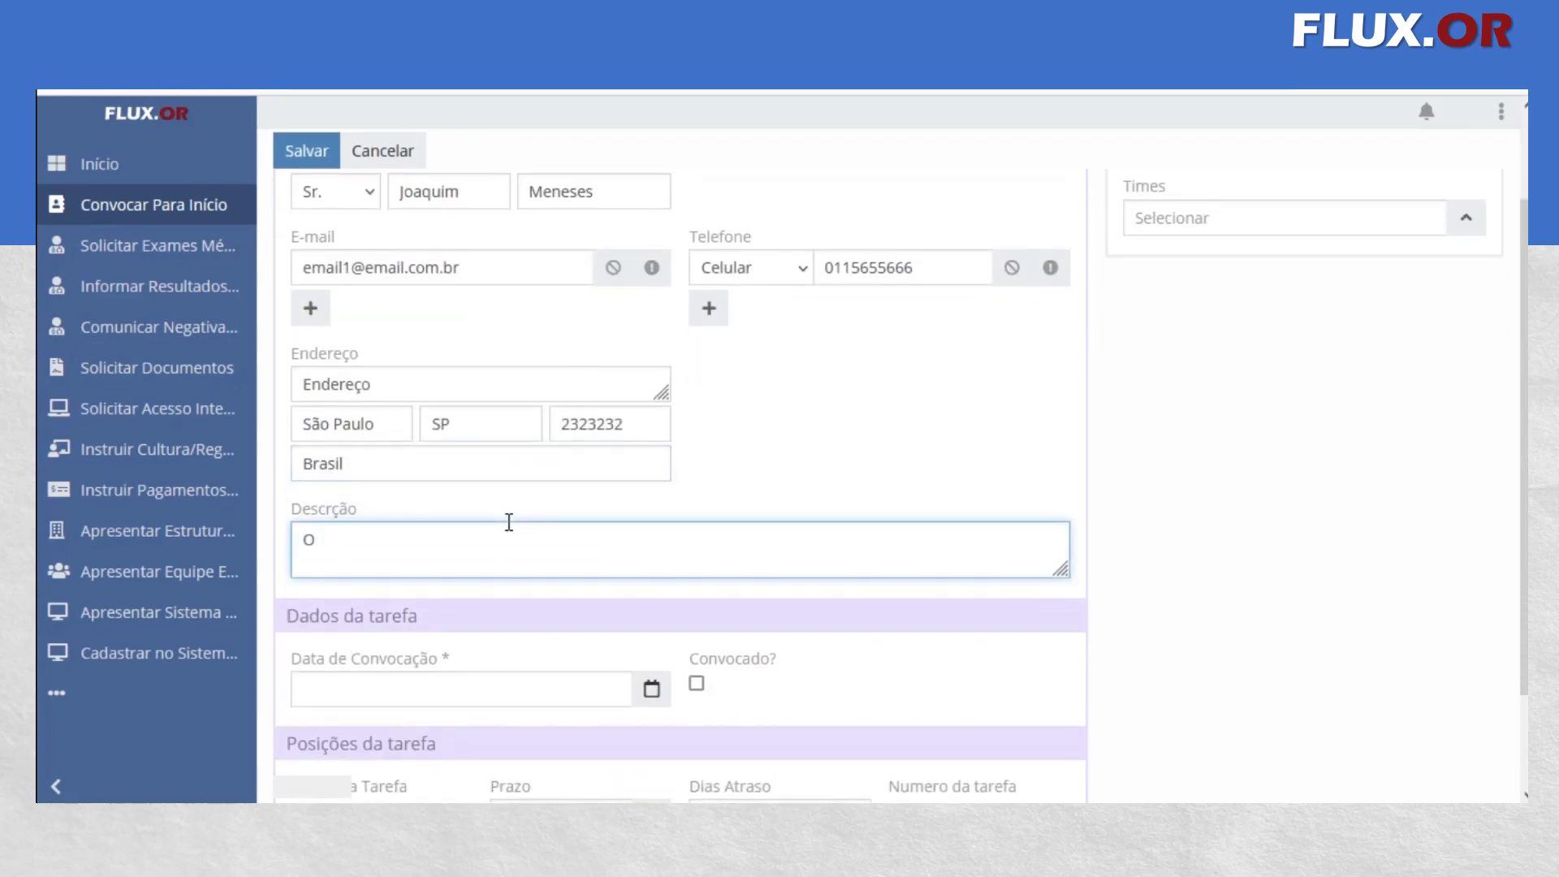
key(ctrl+a)
text(Observação)
Set the Data de Convocação to 29/11/2022 and save the record
scroll(459, 600, down, 2)
click(495, 579)
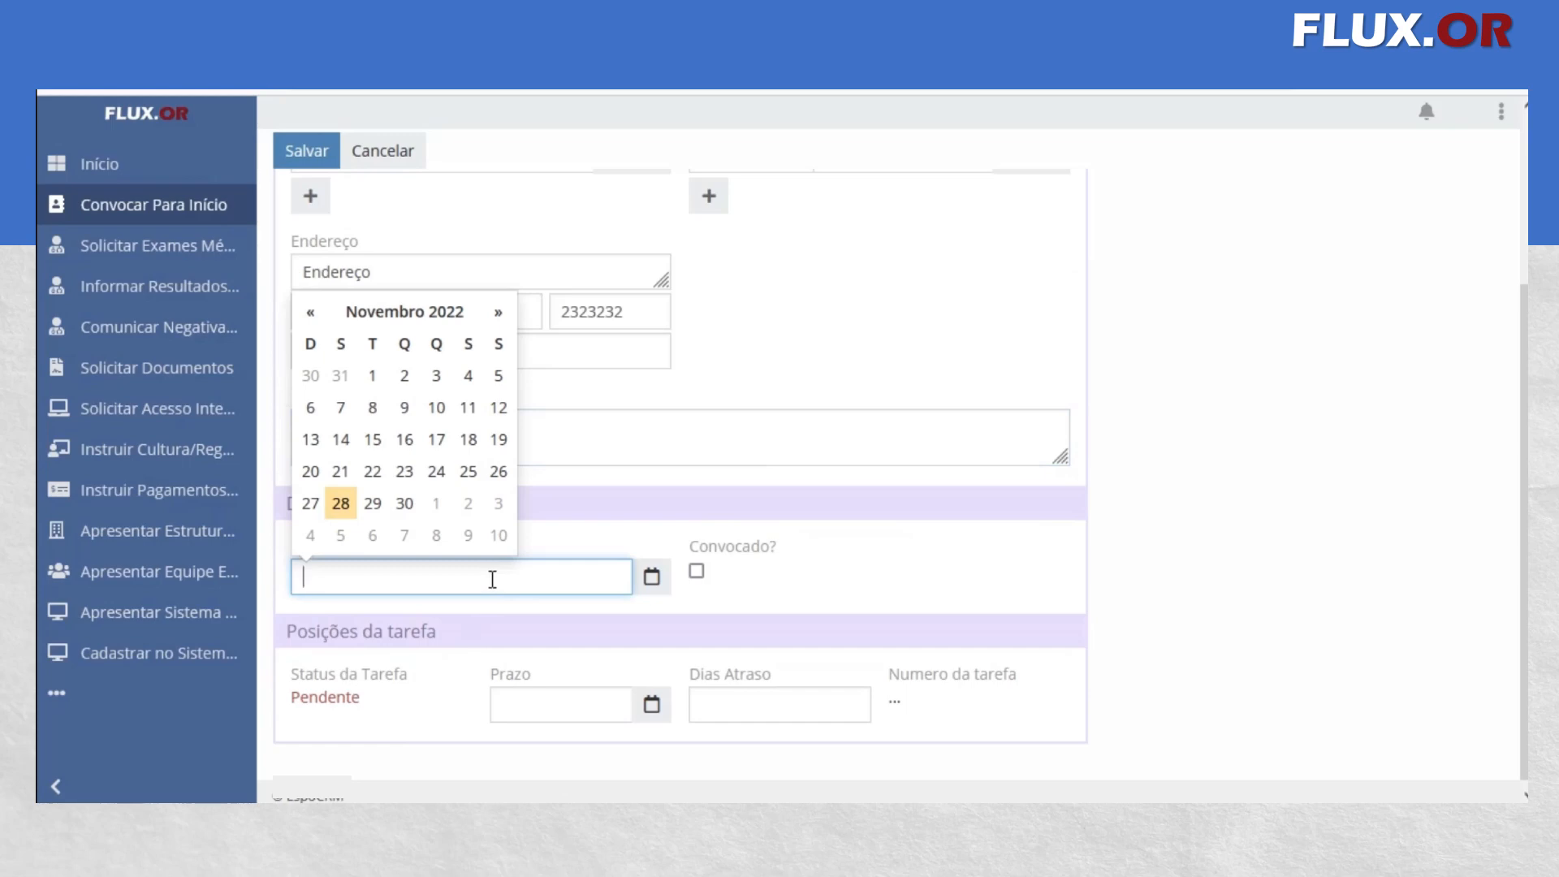
click(374, 503)
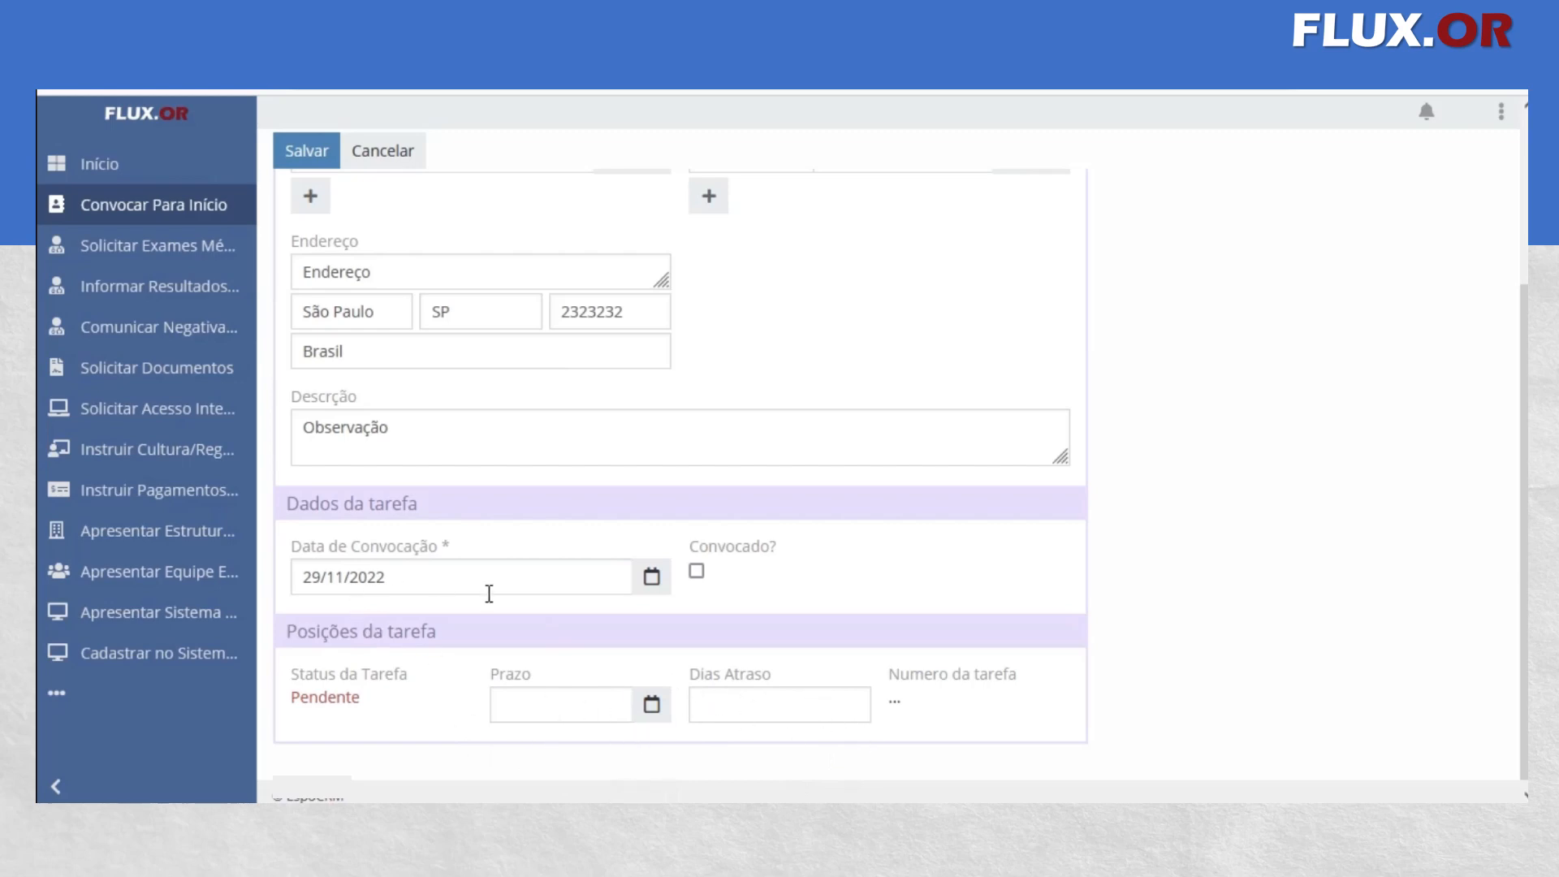
click(305, 153)
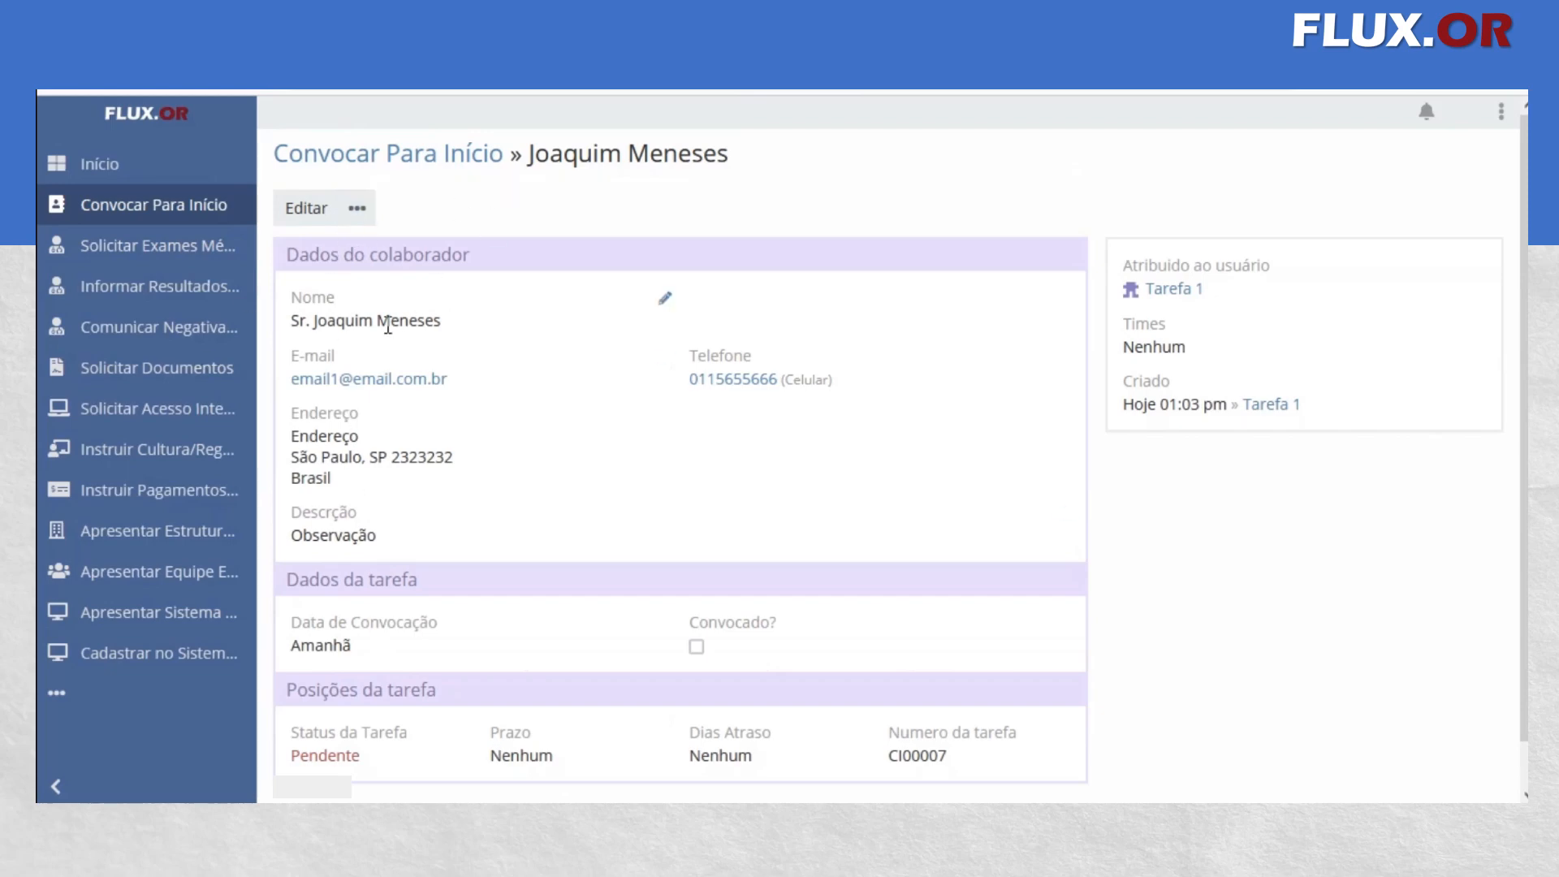
Review the saved record's collaborator and task data, and check the Solicitar Exames Médico list for a matching task
scroll(431, 540, down, 1)
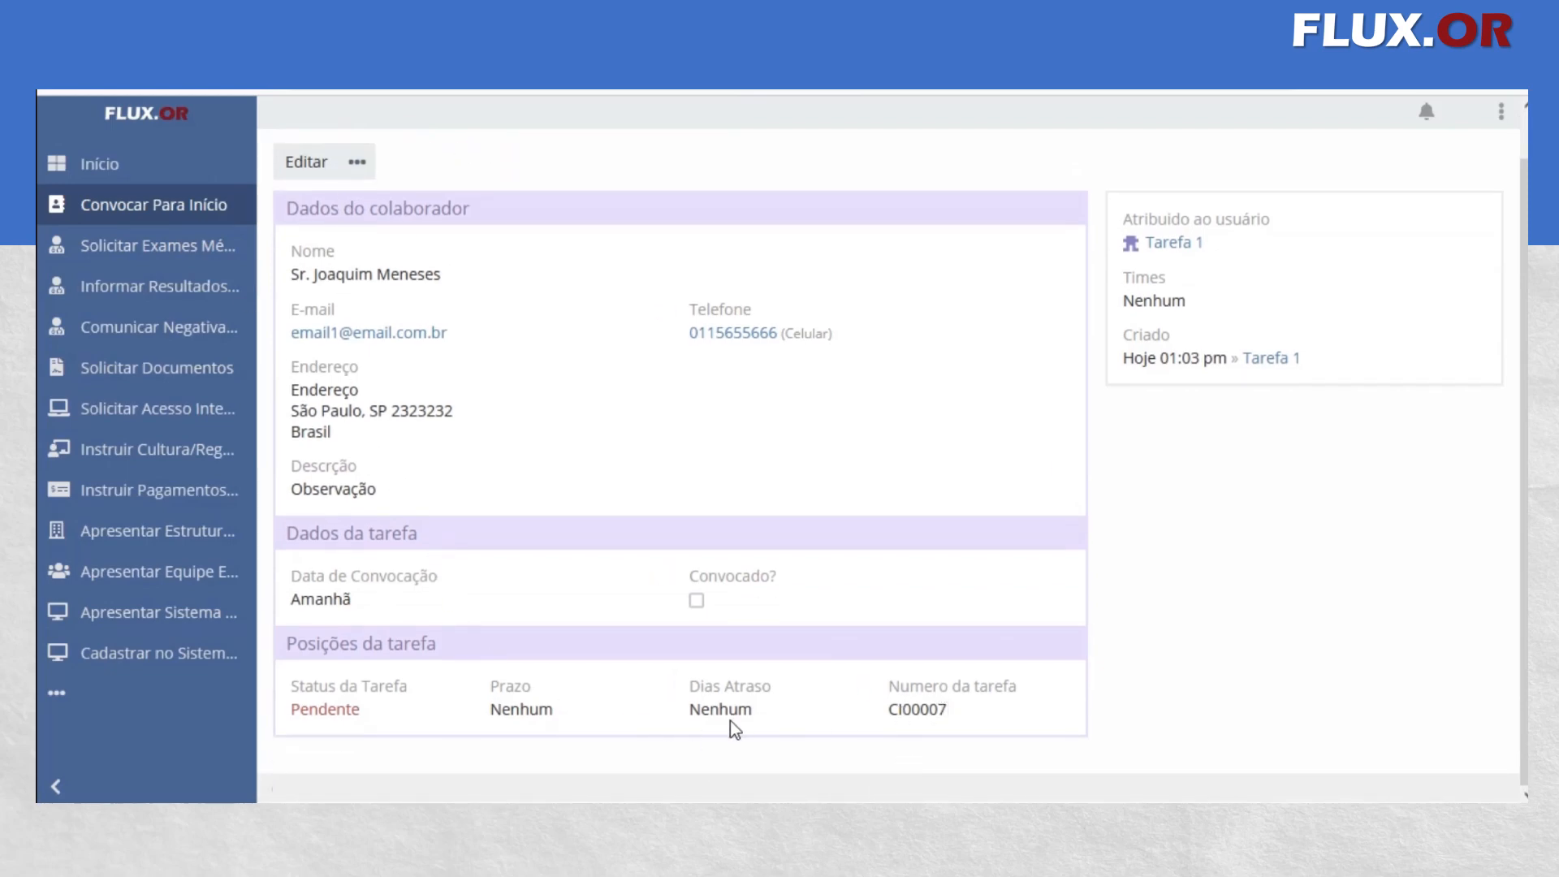
scroll(280, 655, up, 2)
scroll(505, 637, down, 2)
scroll(637, 497, up, 1)
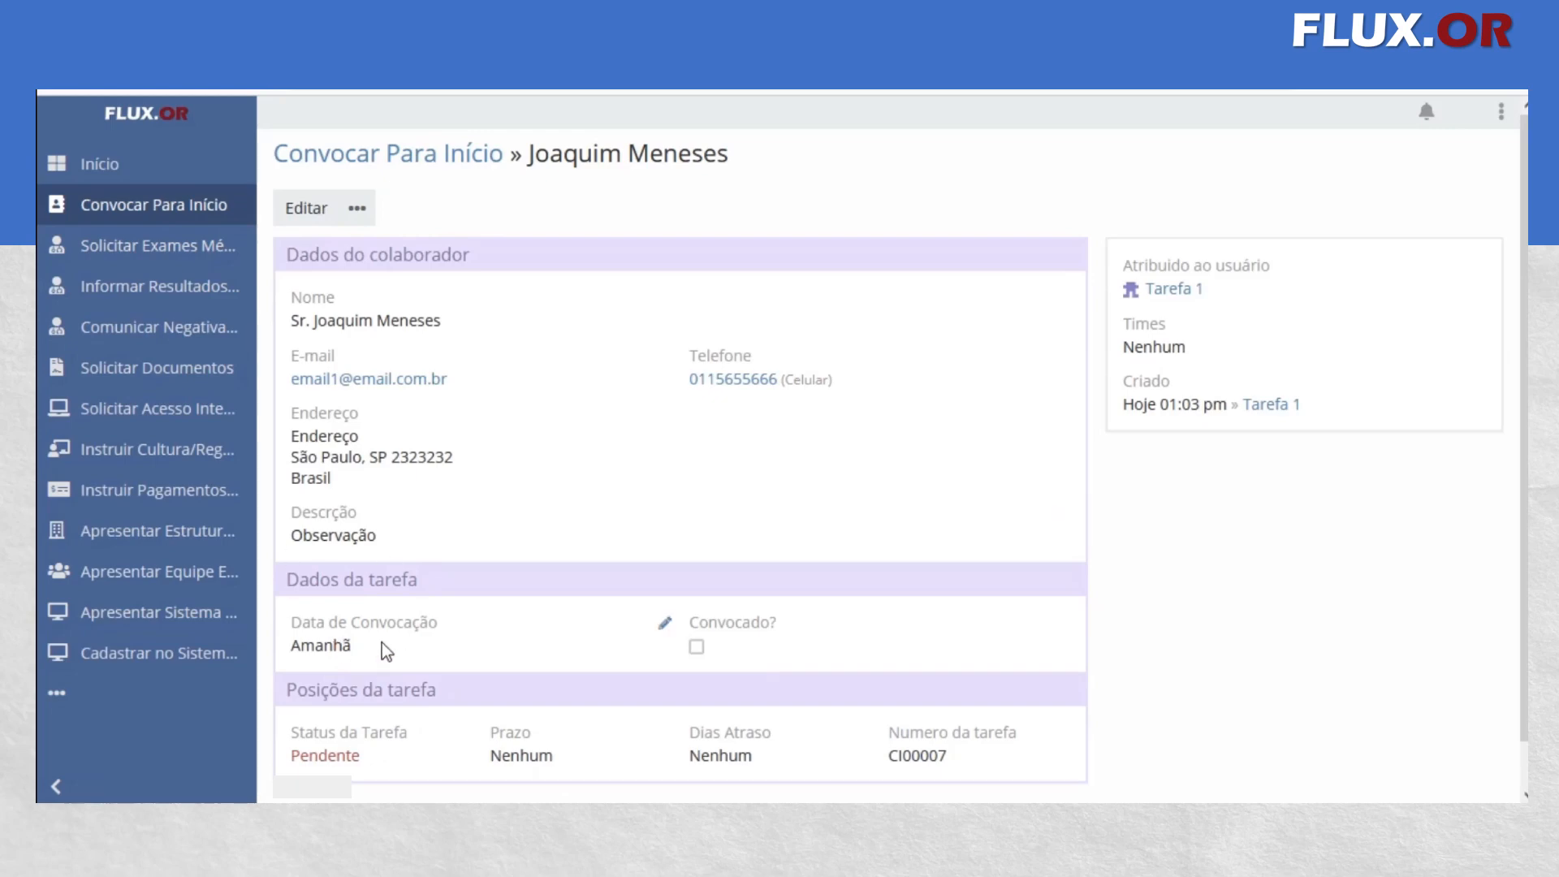
click(136, 246)
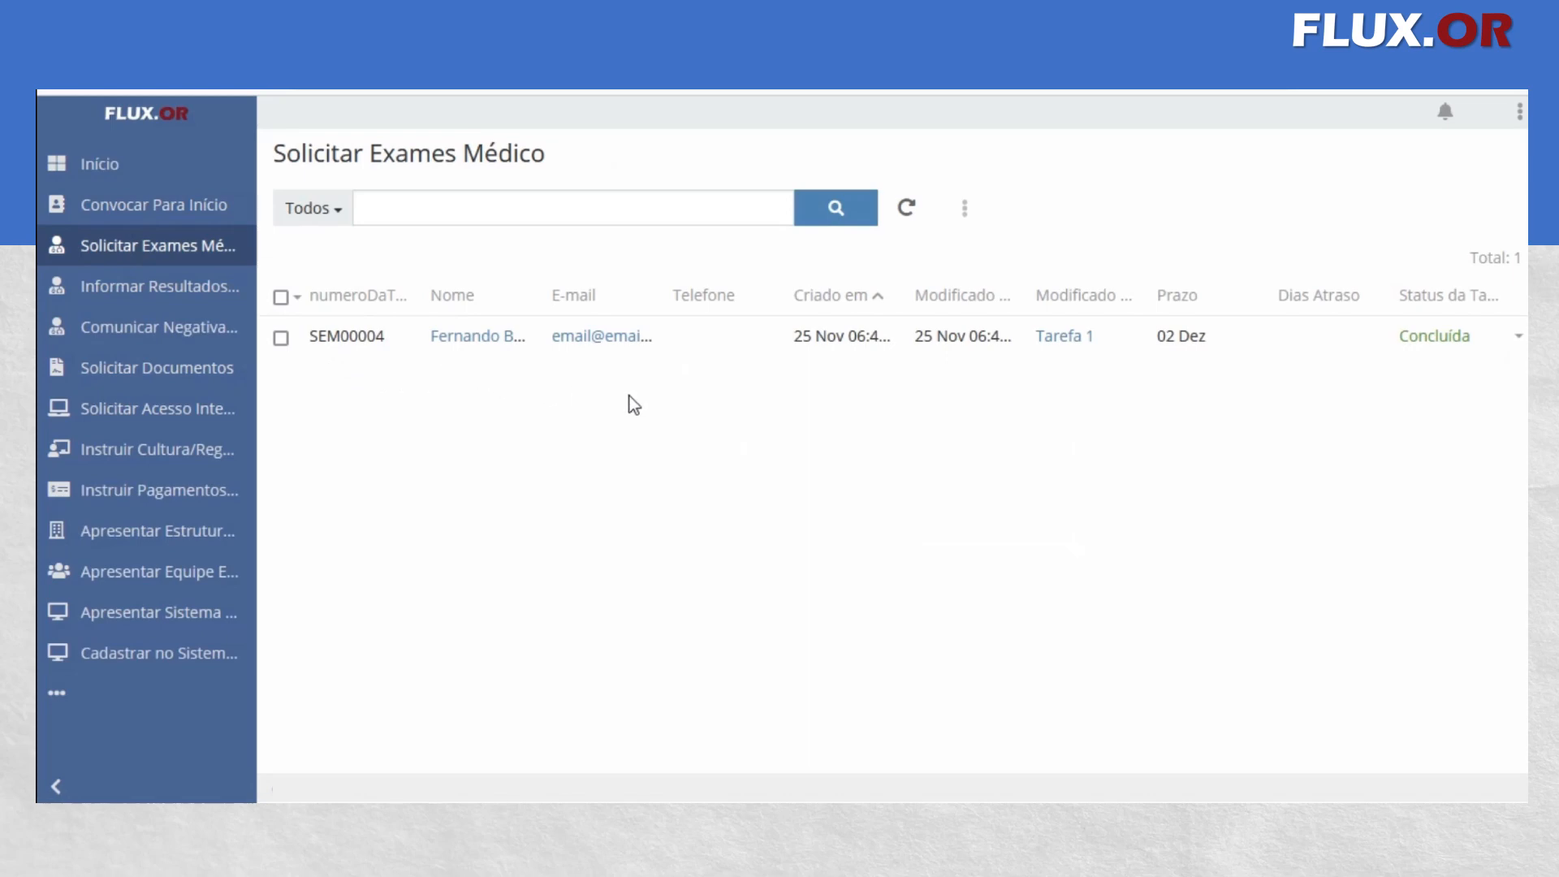
Mark the pending Convocar Para Início record as Convocado and save the change
click(199, 211)
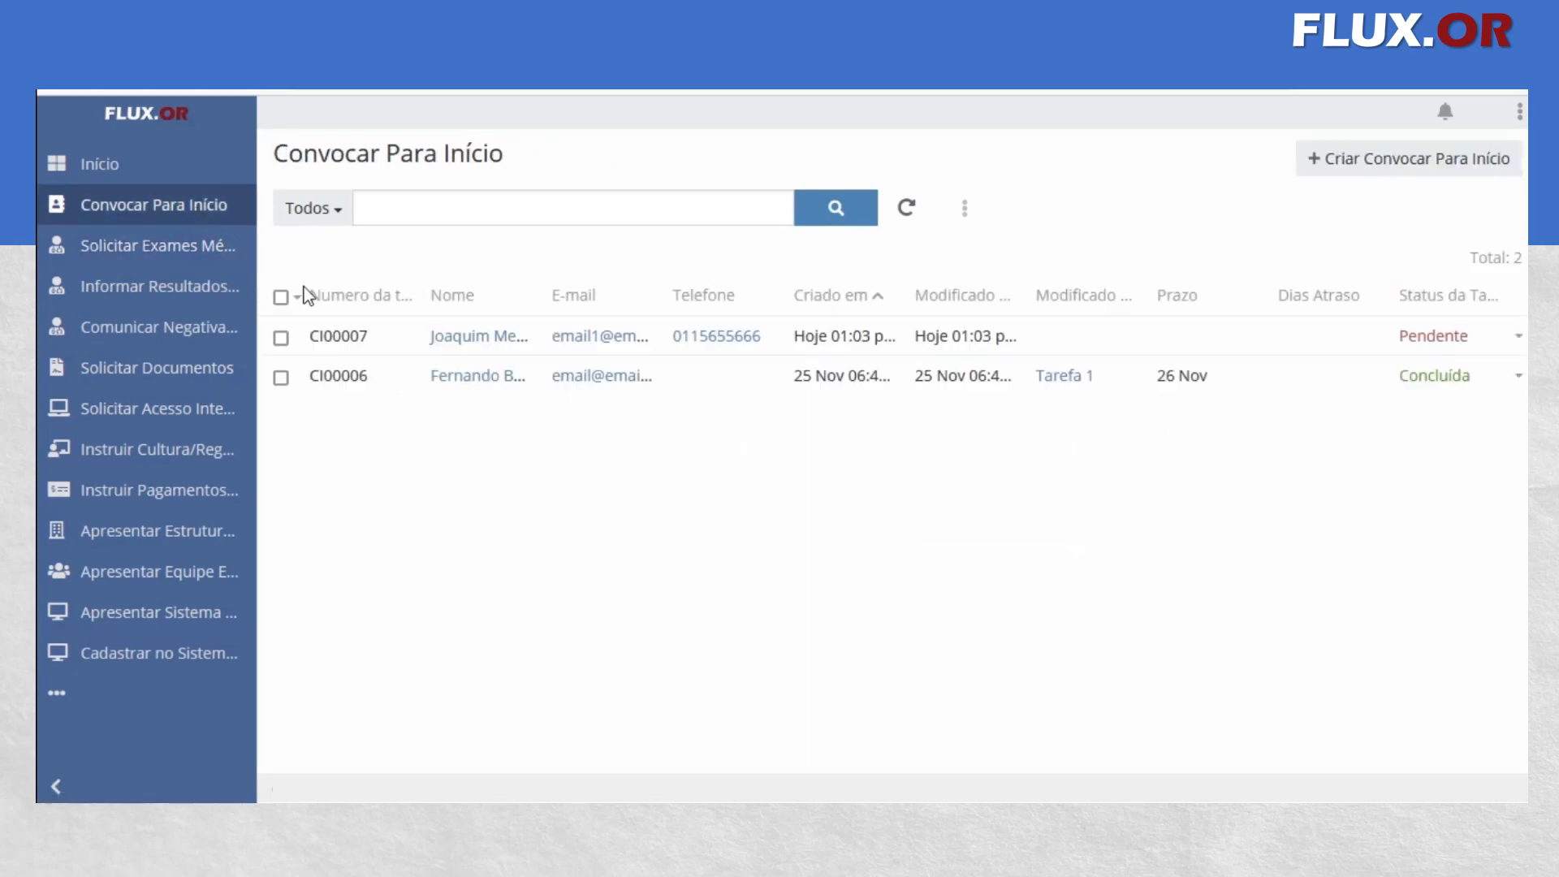
click(485, 336)
scroll(471, 382, down, 1)
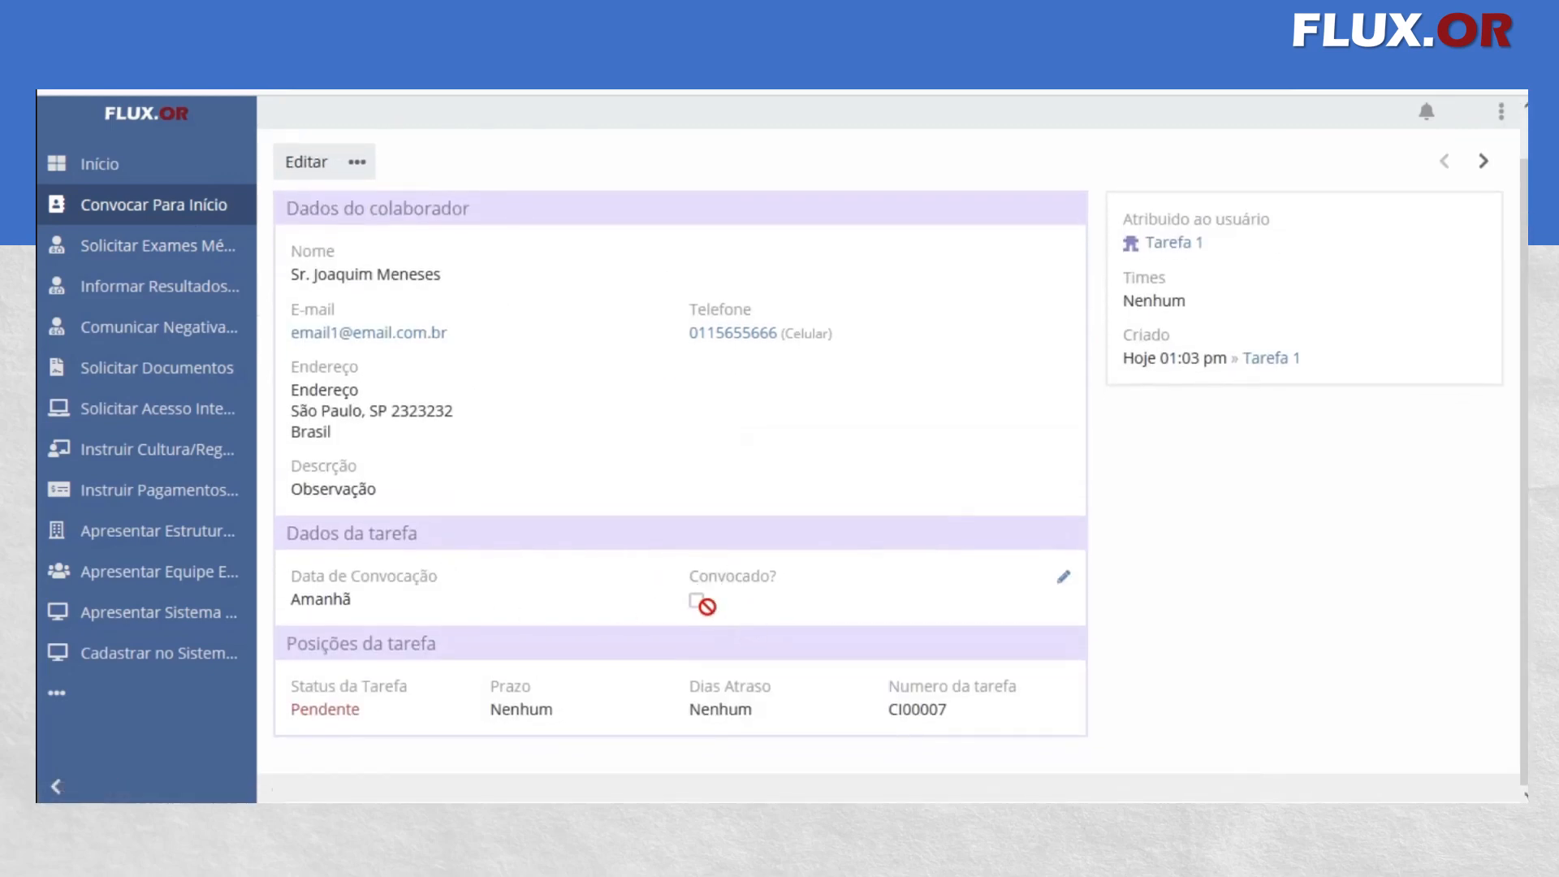
drag(1213, 248, 1148, 253)
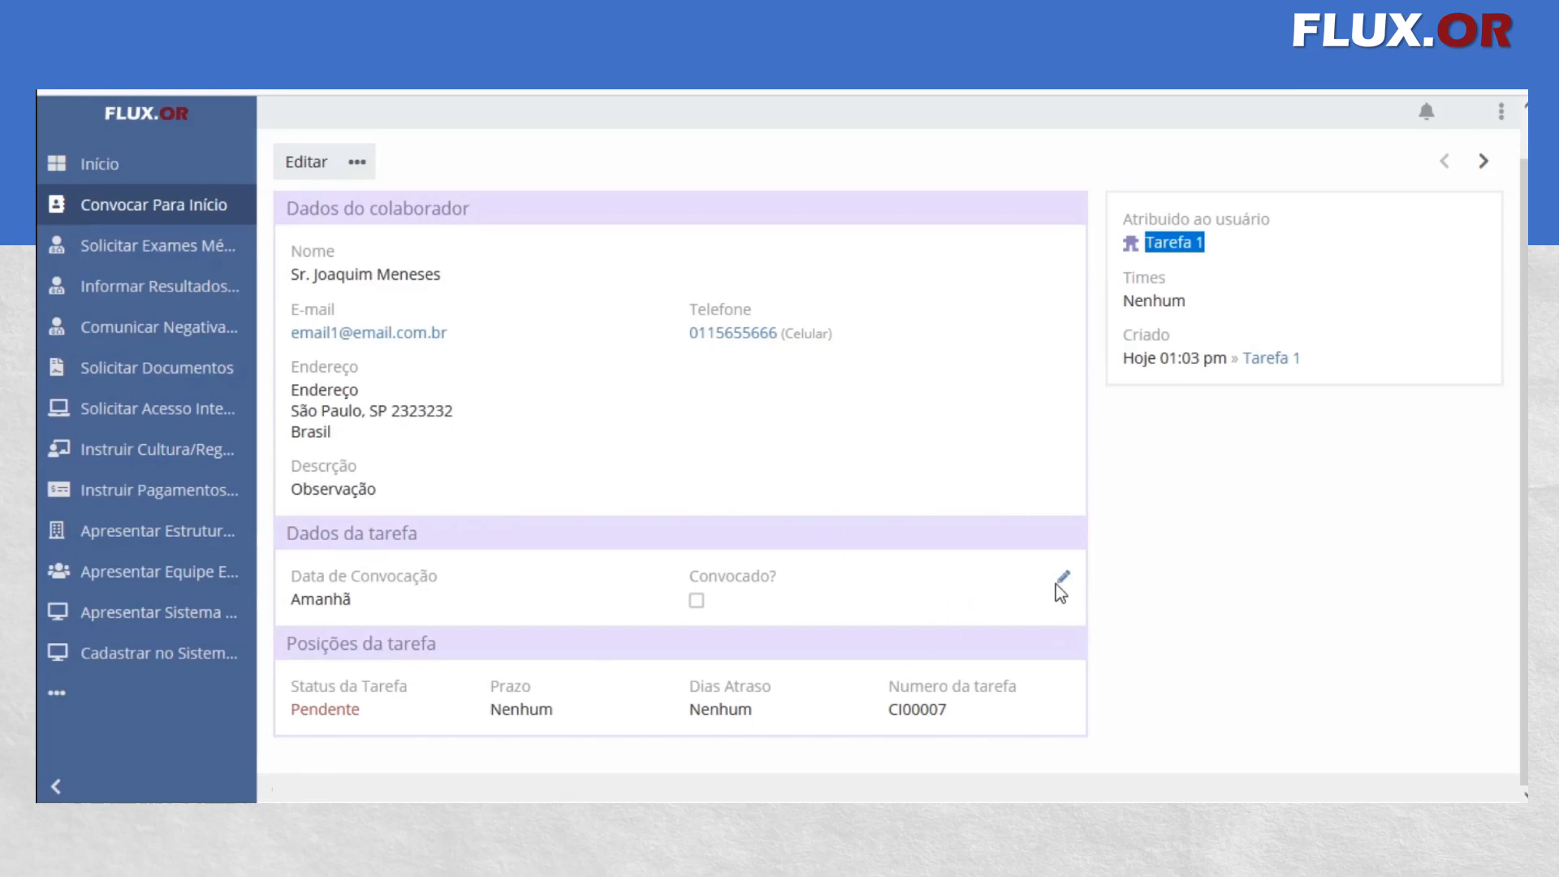
click(1057, 581)
click(695, 602)
click(968, 577)
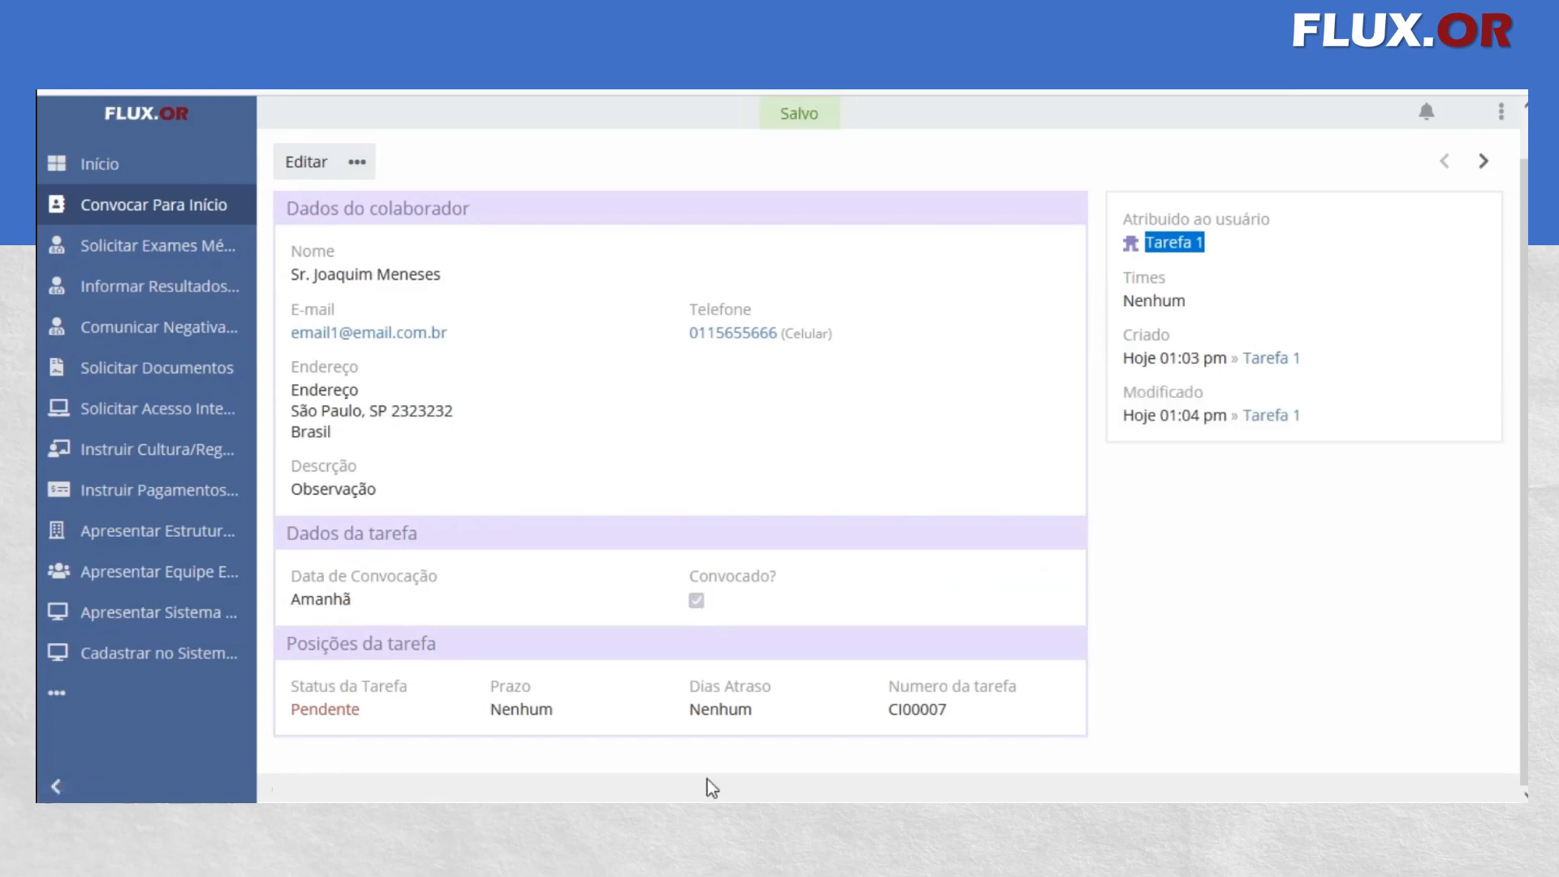
Open the same collaborator's pending Solicitar Exames Médico task for editing
click(163, 251)
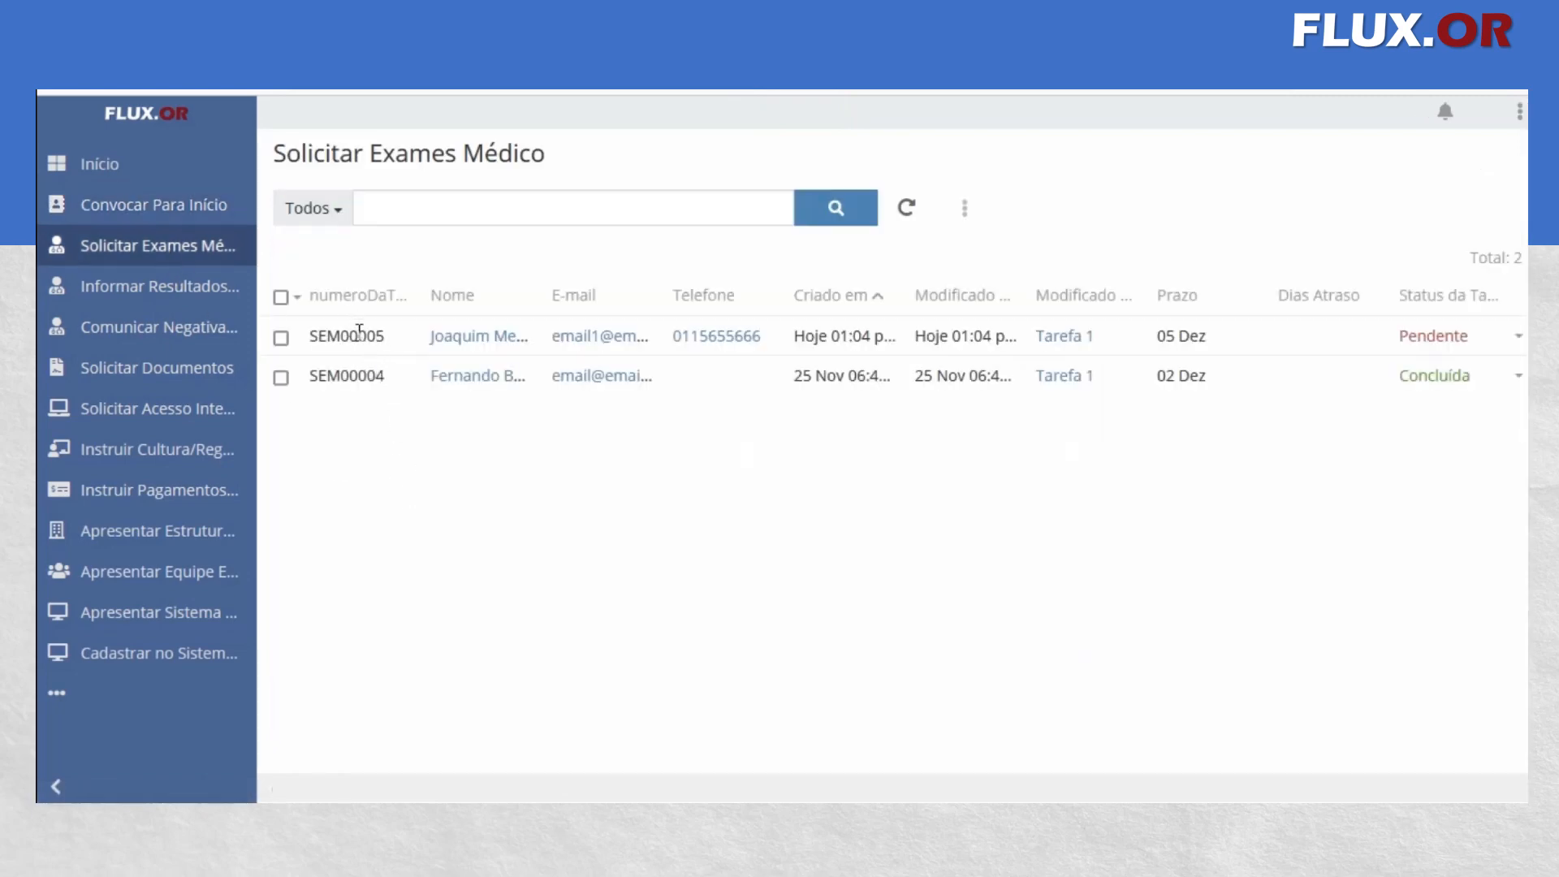
click(495, 345)
click(309, 209)
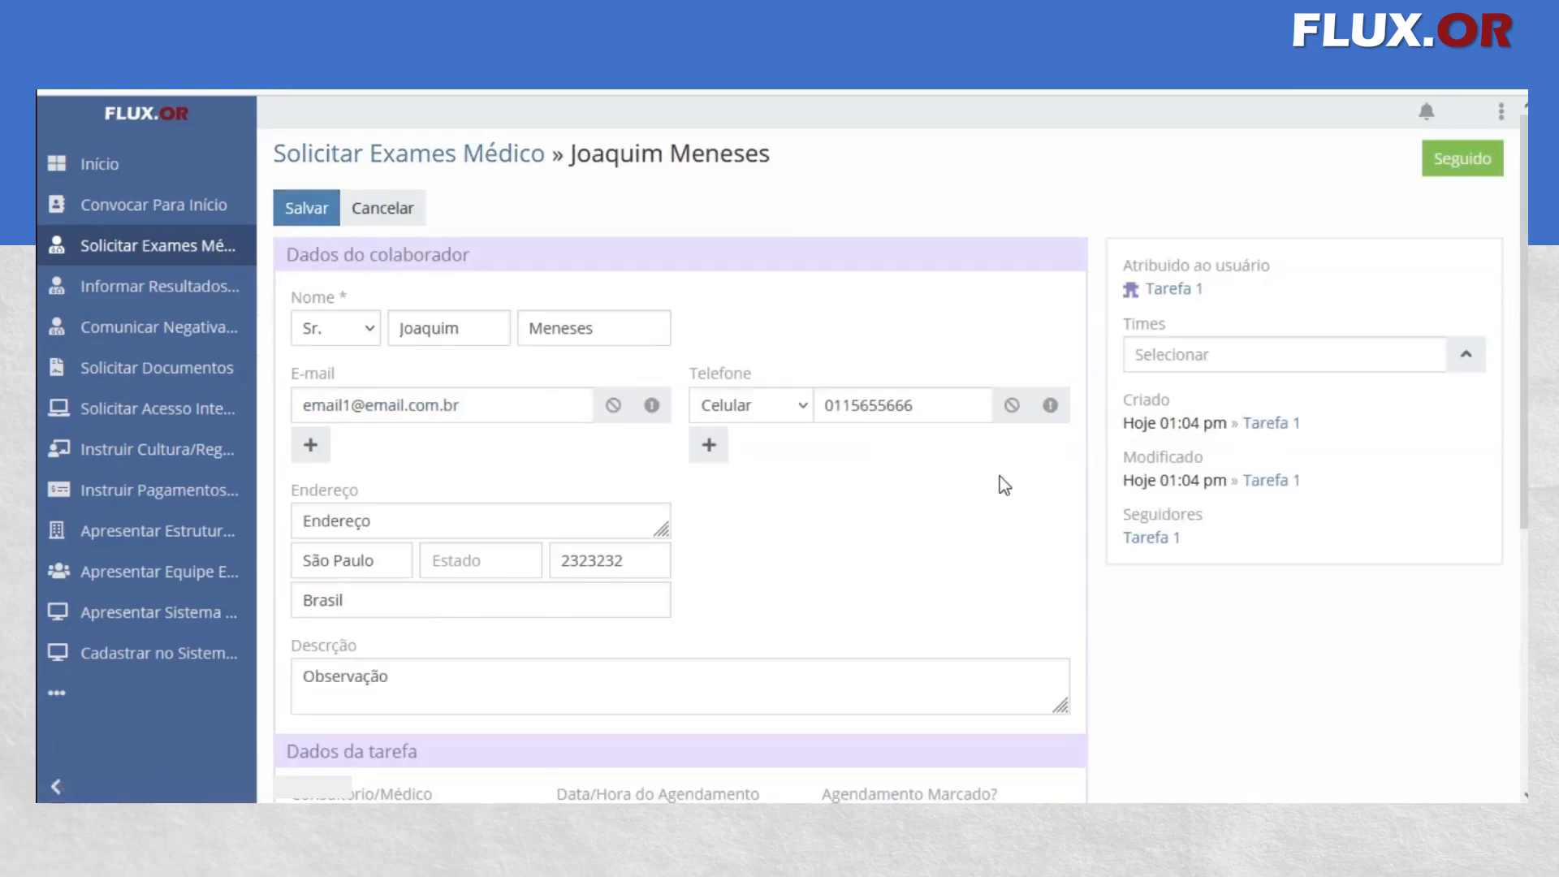
Examine the exam request form, including its collaborator data, assignment, Times field, task data and task status
scroll(1000, 479, down, 1)
scroll(1040, 371, up, 1)
scroll(639, 499, down, 2)
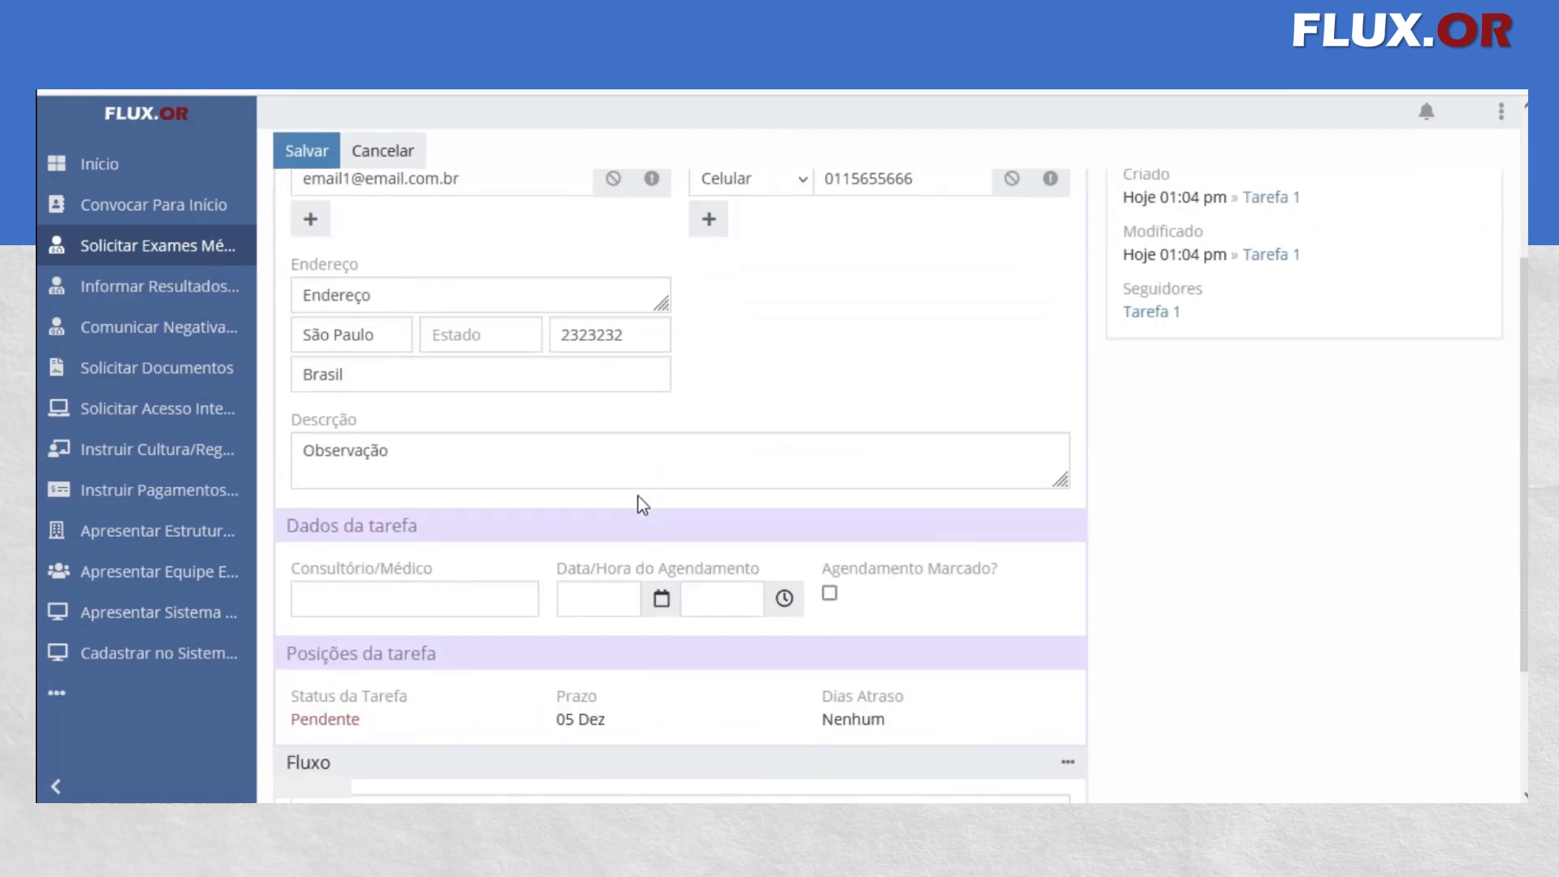
scroll(642, 496, up, 1)
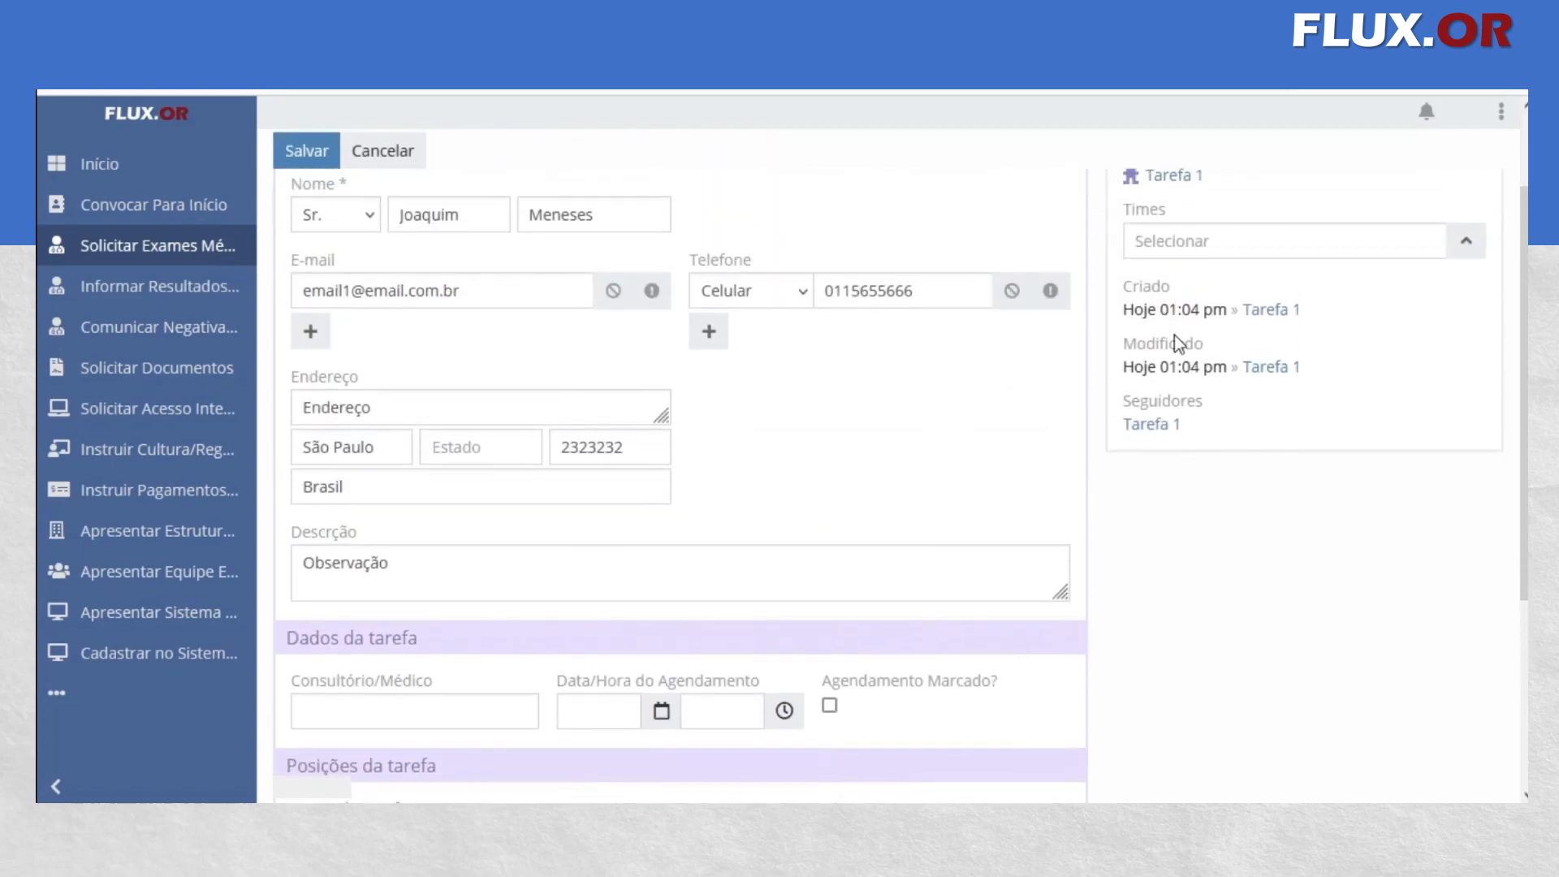
scroll(1243, 435, up, 1)
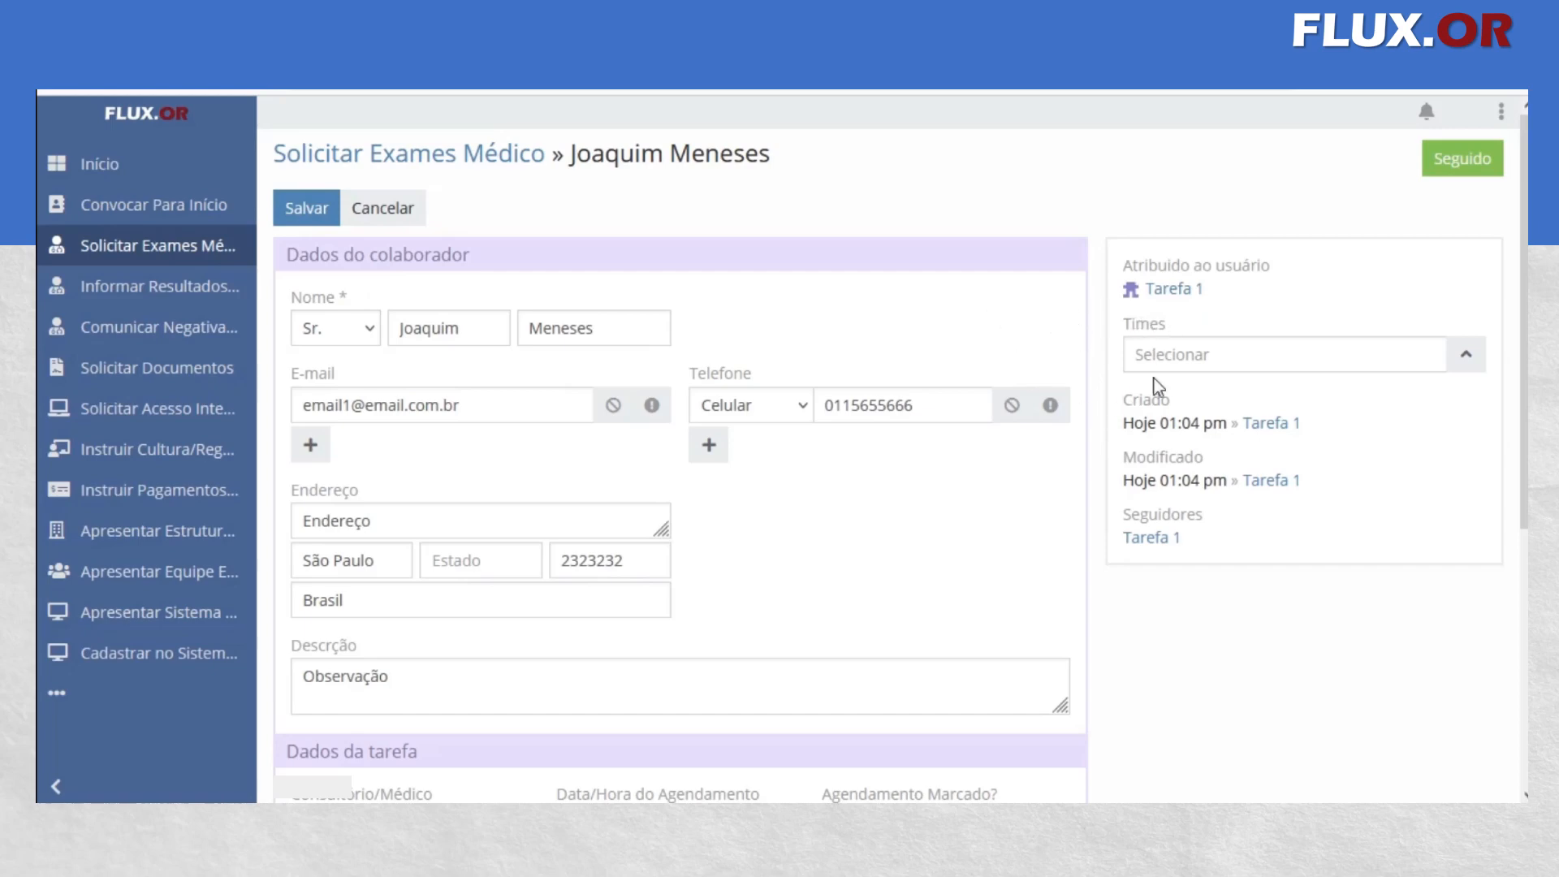
click(1172, 352)
scroll(687, 314, down, 1)
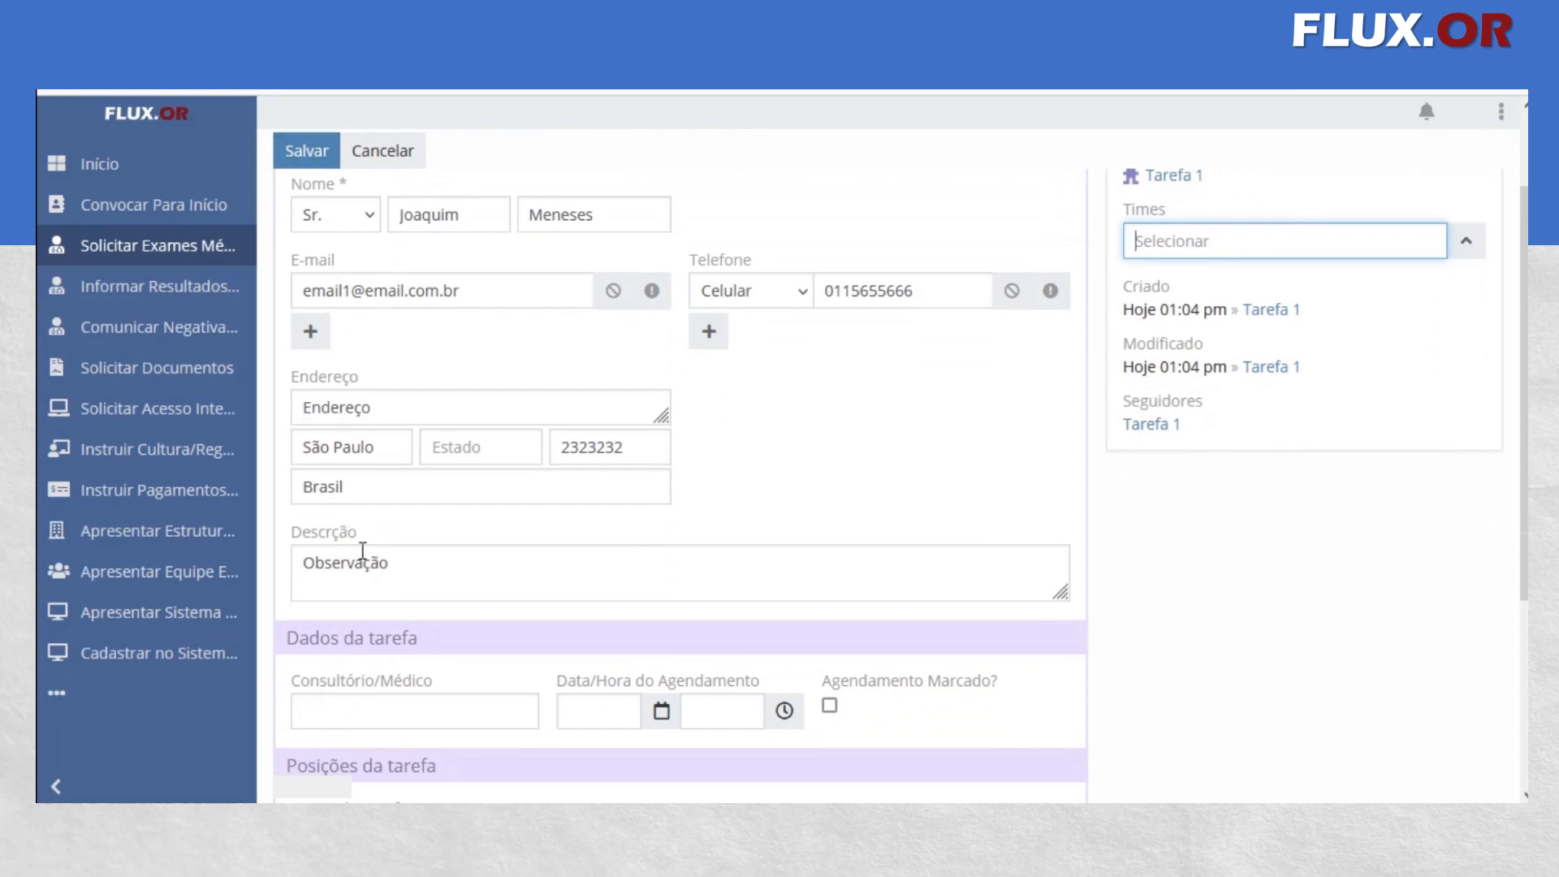
scroll(526, 546, down, 2)
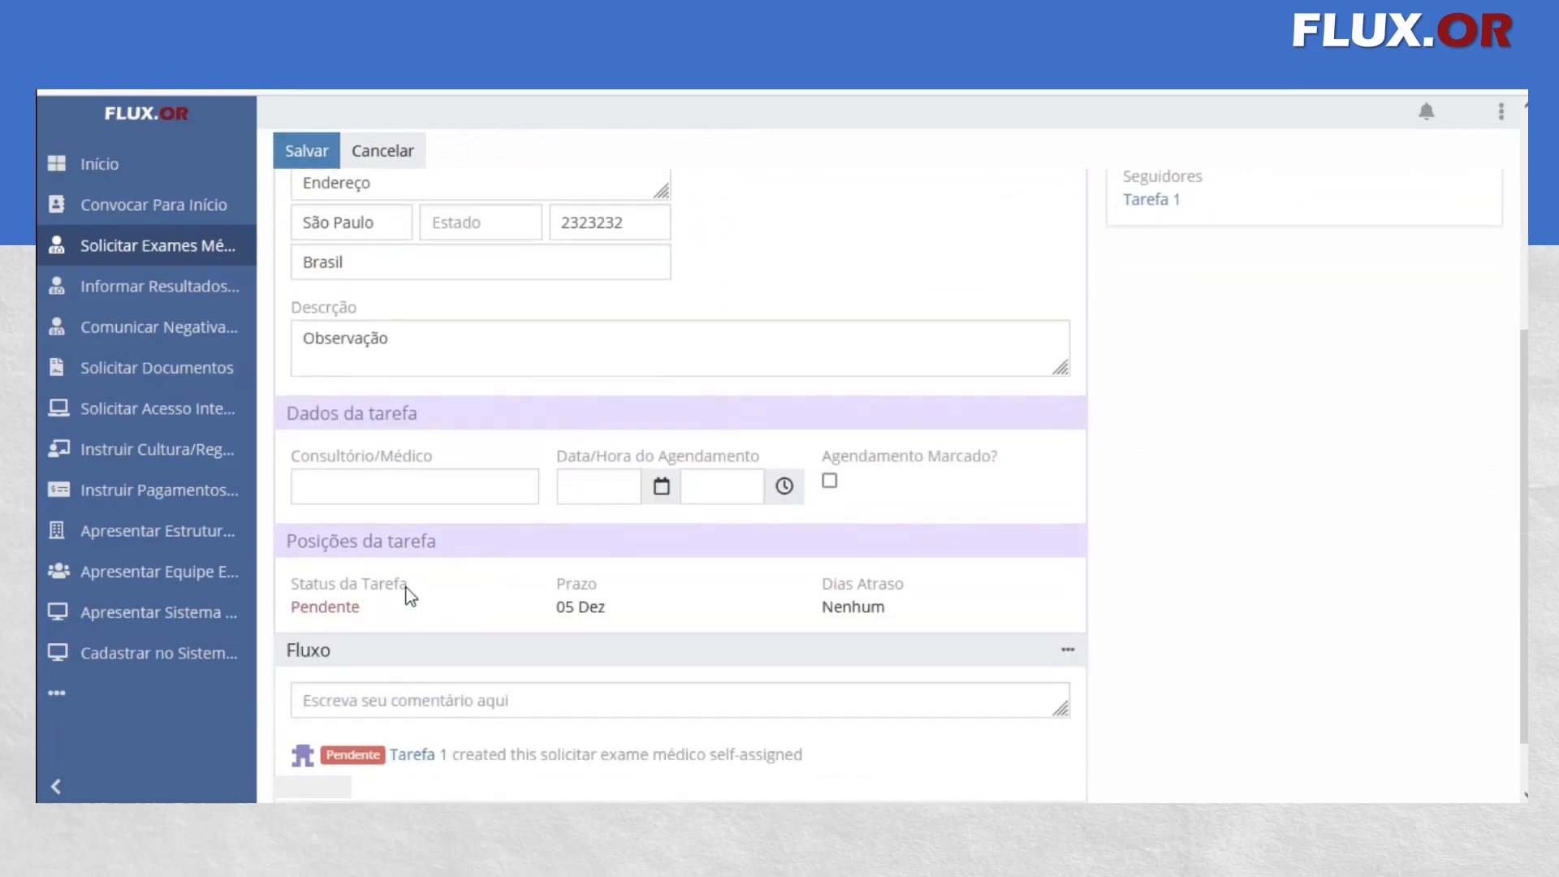
Enter the doctor's name in the Consultório/Médico field
click(410, 481)
text(Dr)
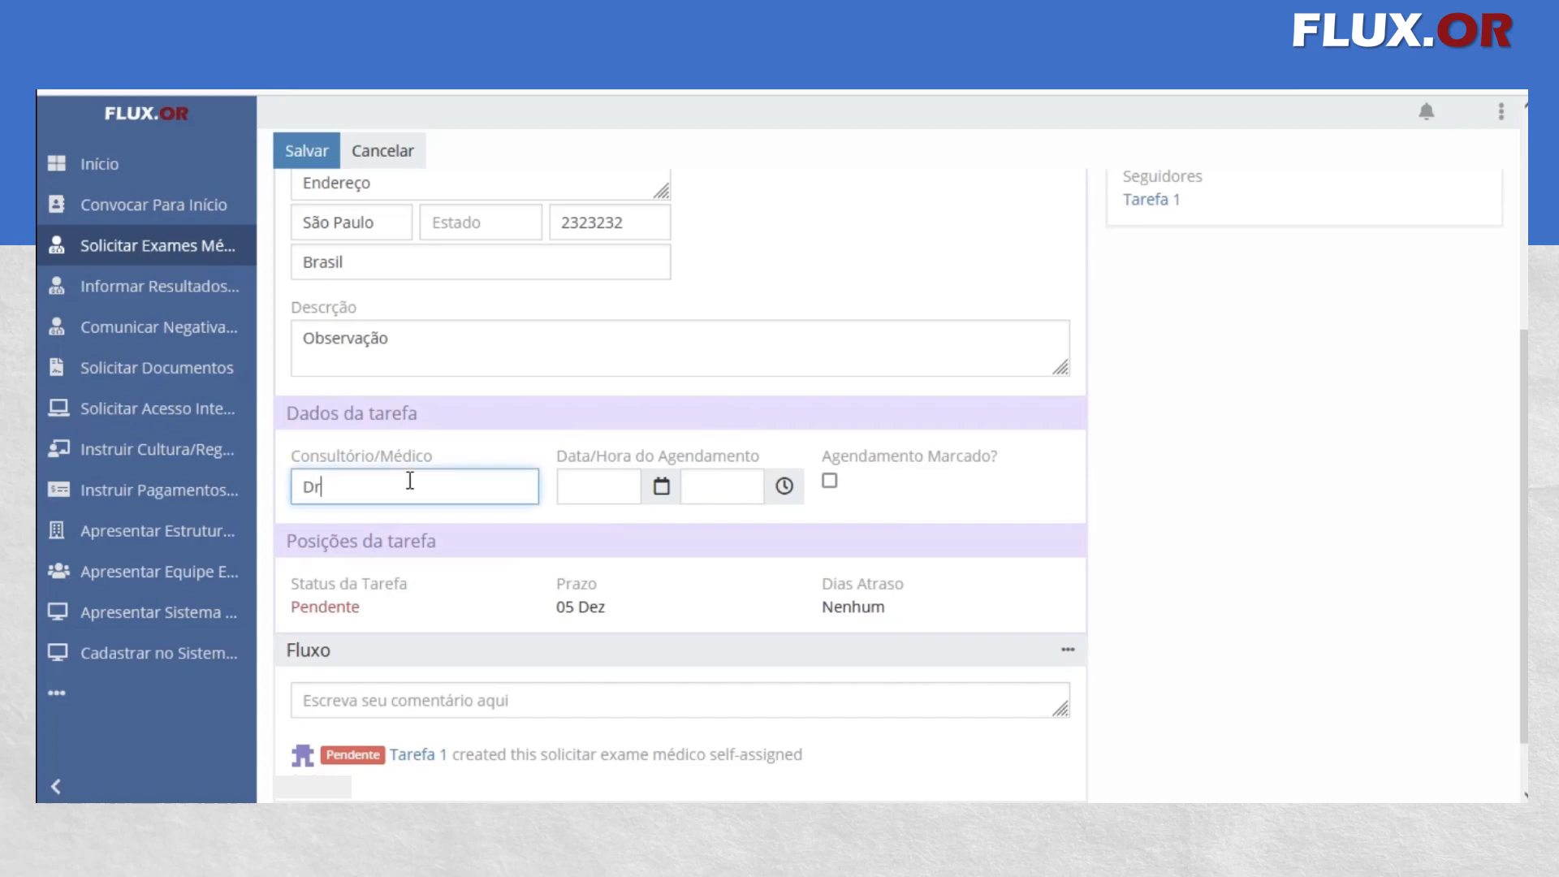
Set the exam appointment's Data/Hora do Agendamento to 1 December 2022 at 10:00 am
click(618, 485)
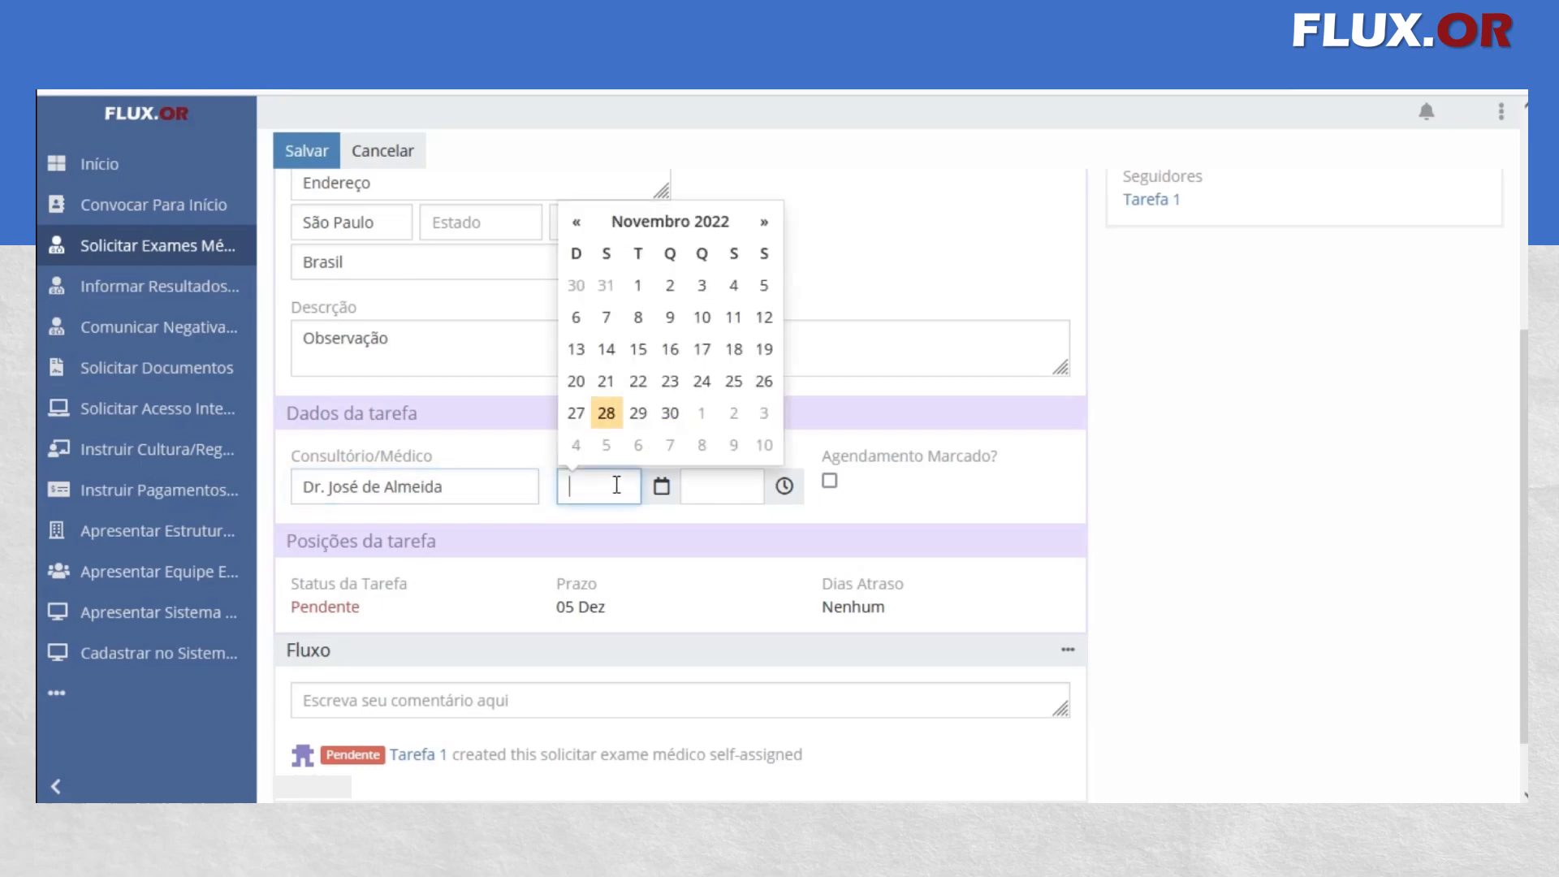
click(708, 423)
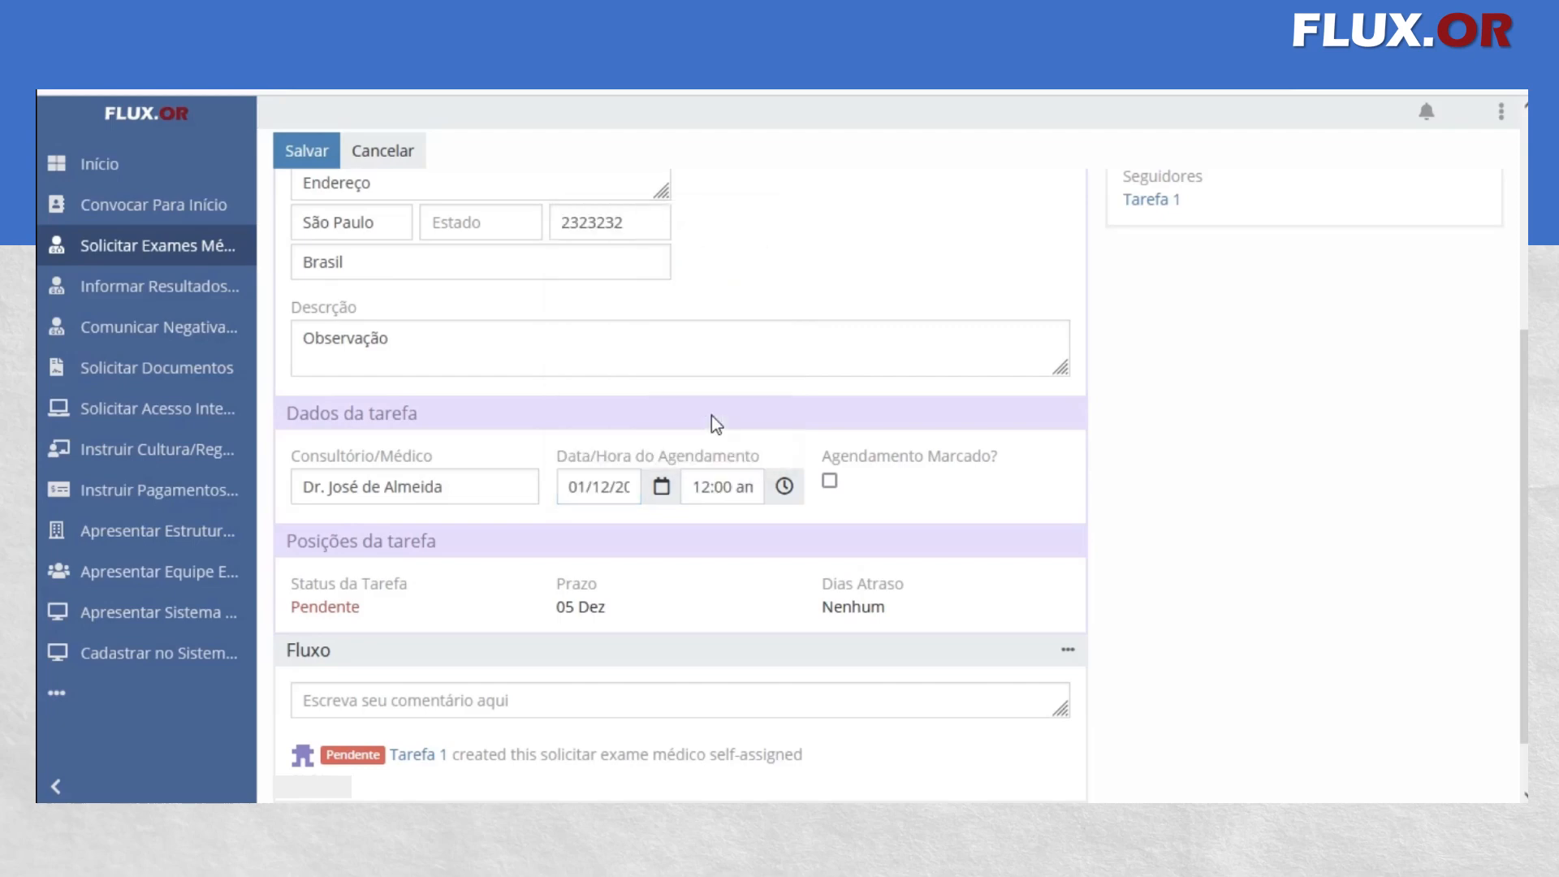
click(717, 486)
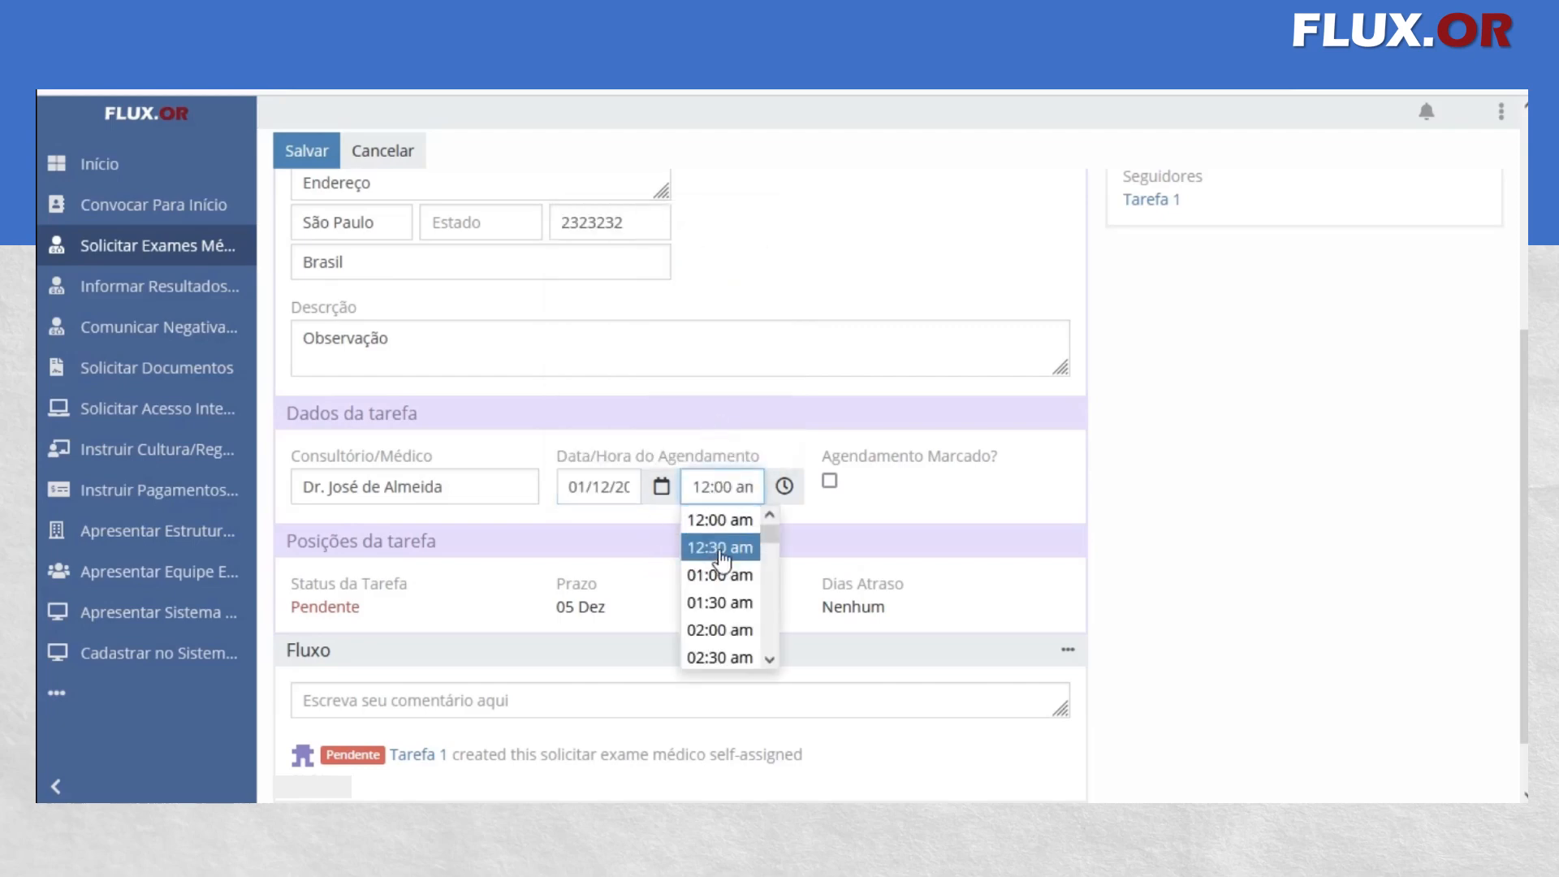
scroll(722, 572, up, 3)
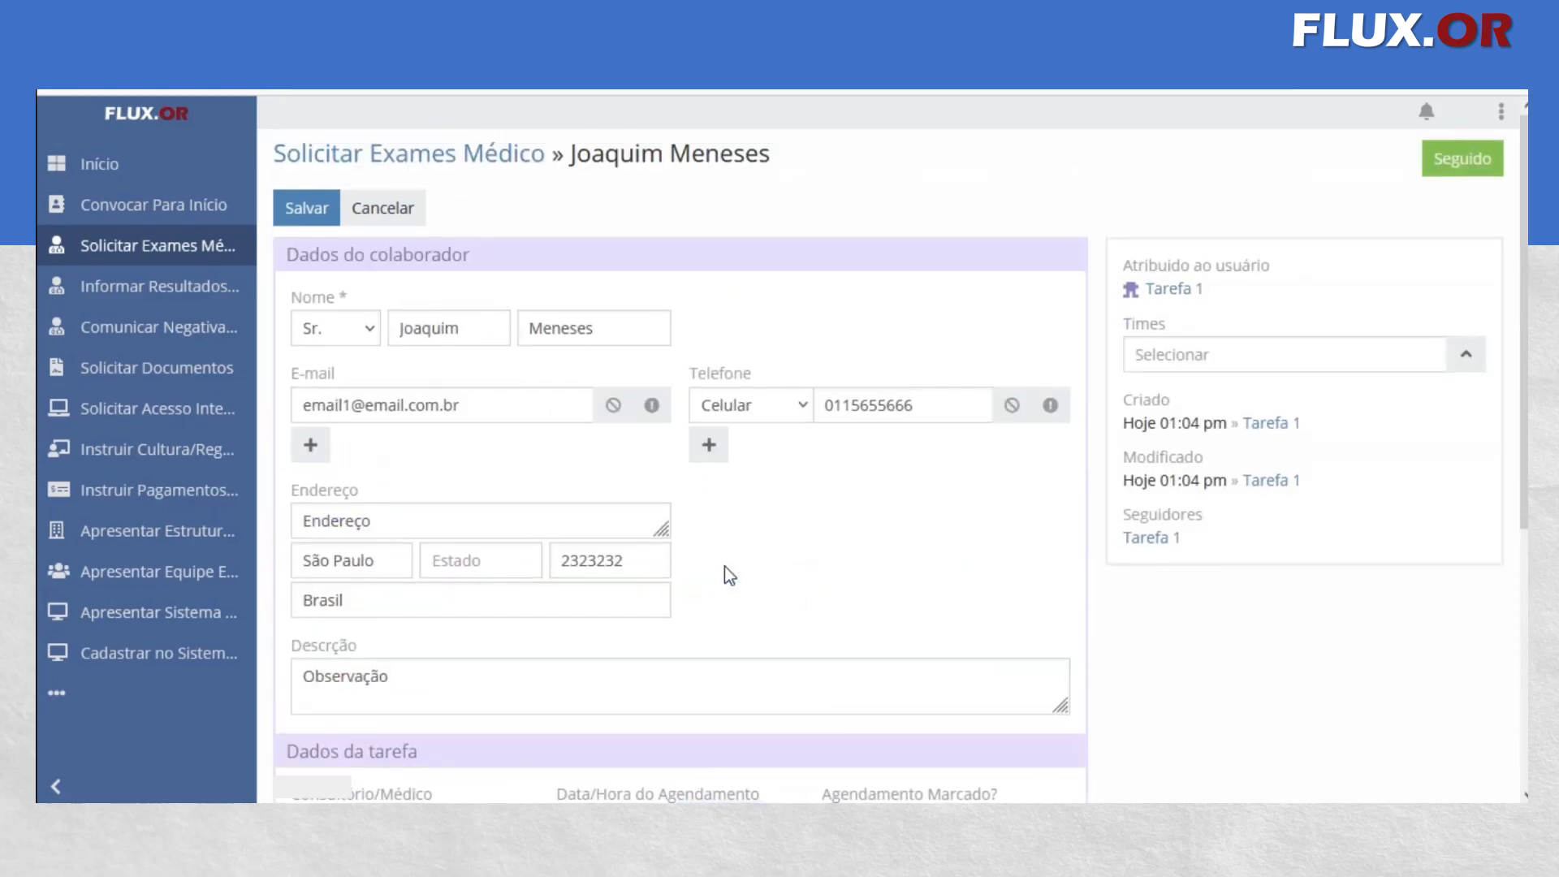
scroll(727, 566, down, 2)
scroll(732, 561, down, 5)
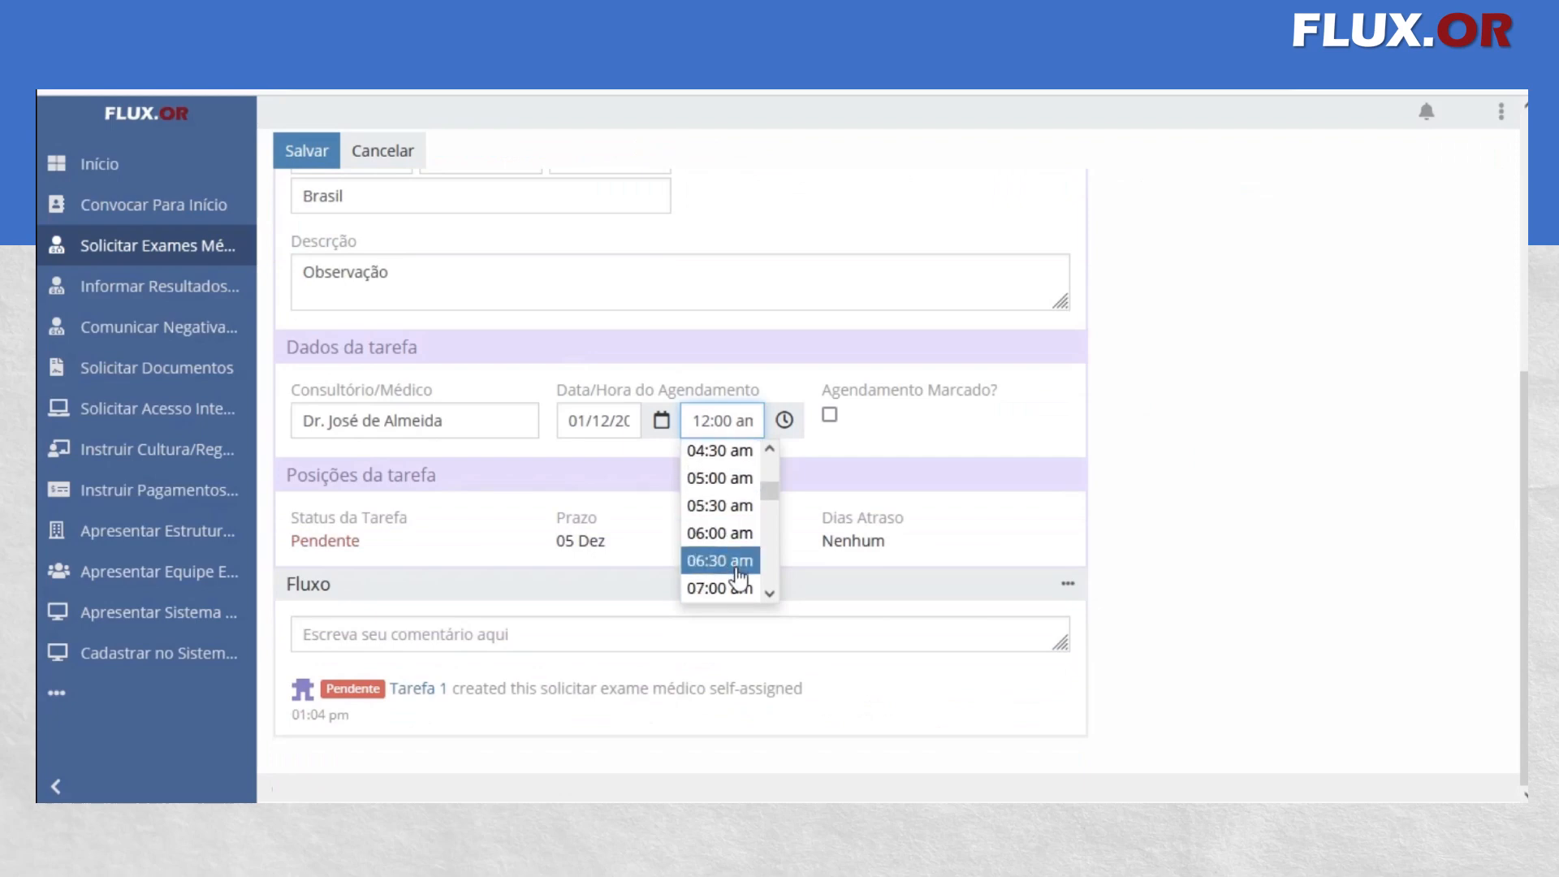
scroll(731, 570, down, 3)
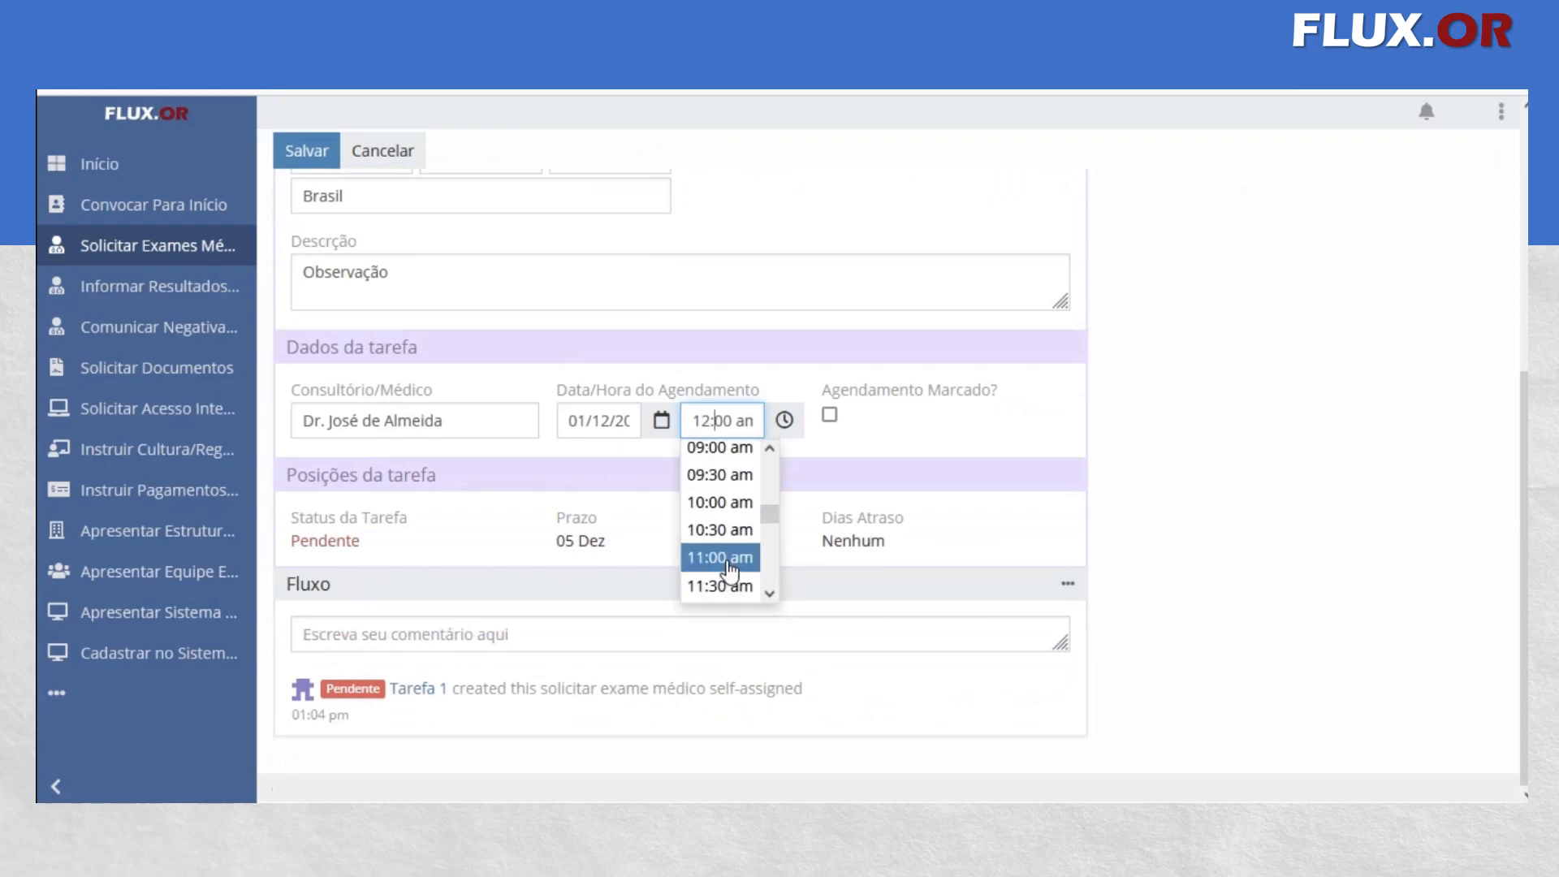
click(724, 505)
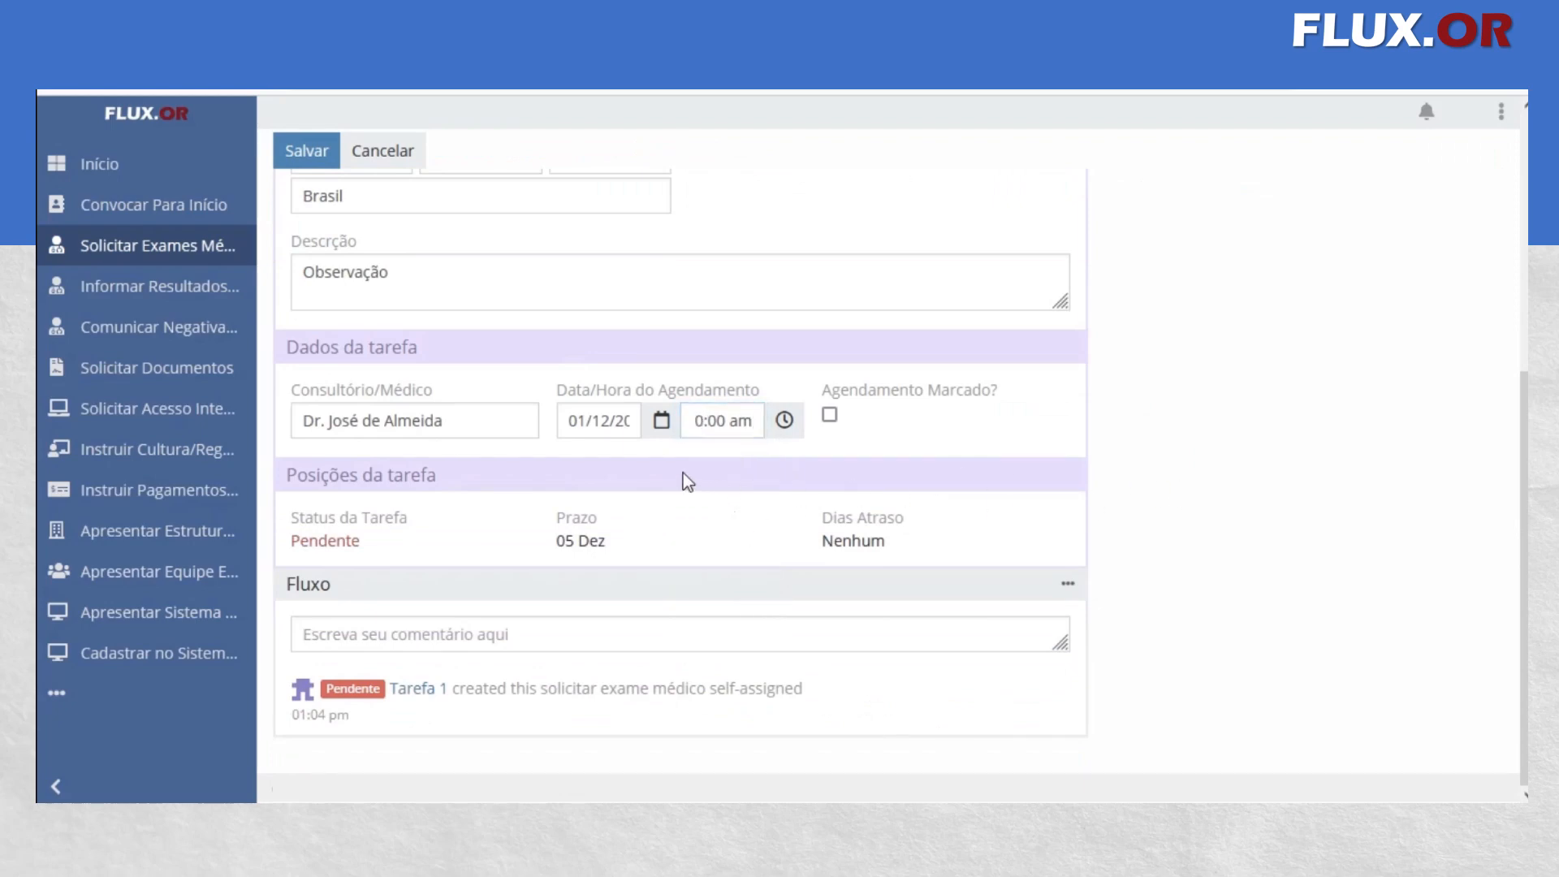
click(728, 423)
click(728, 487)
click(697, 422)
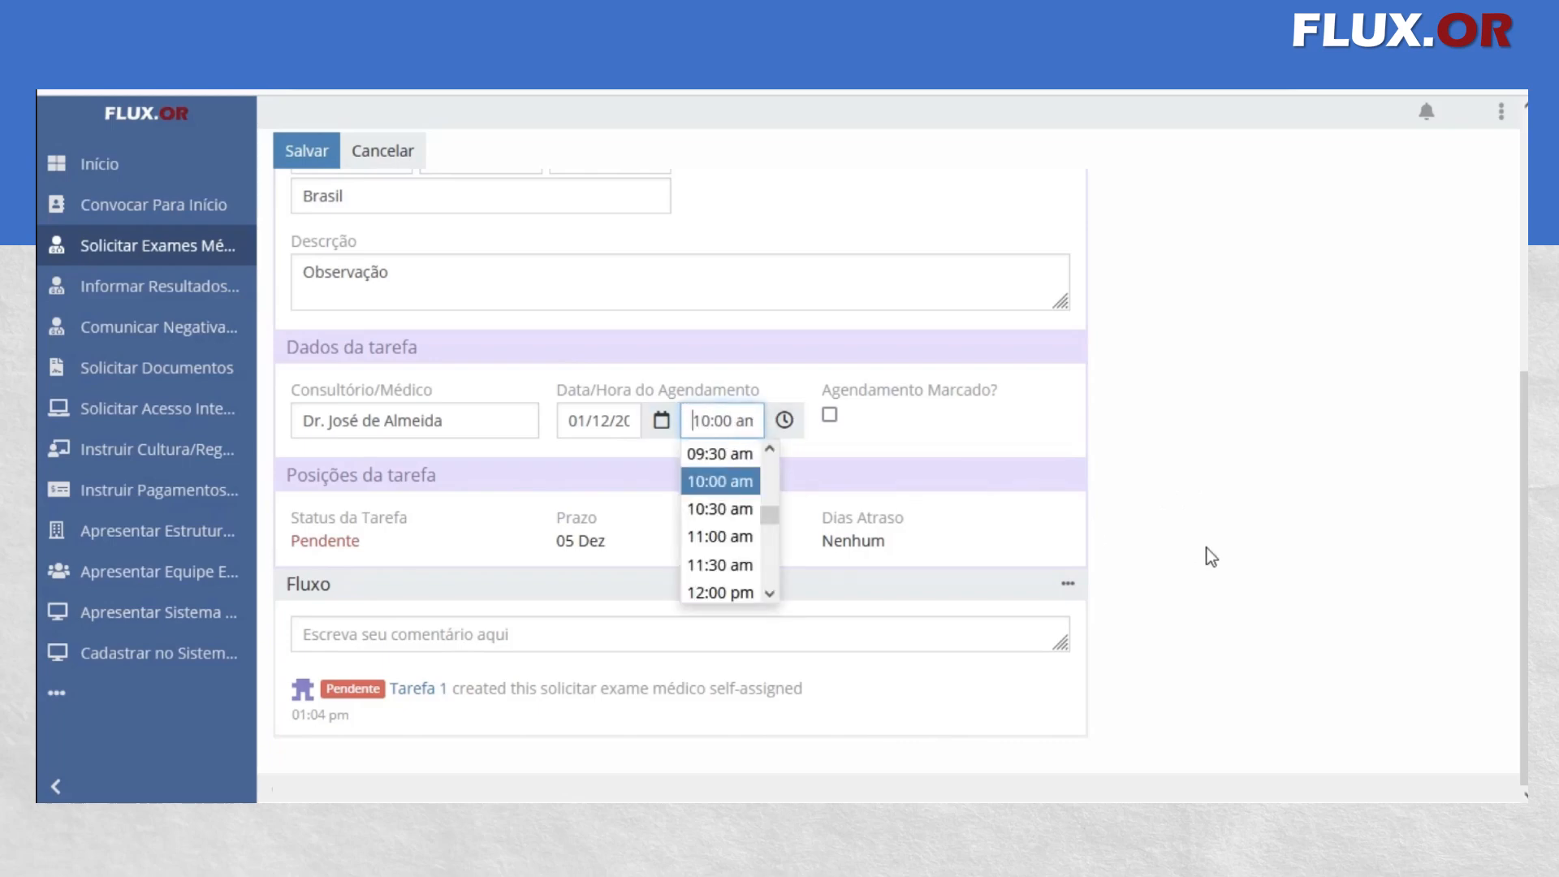
click(1364, 454)
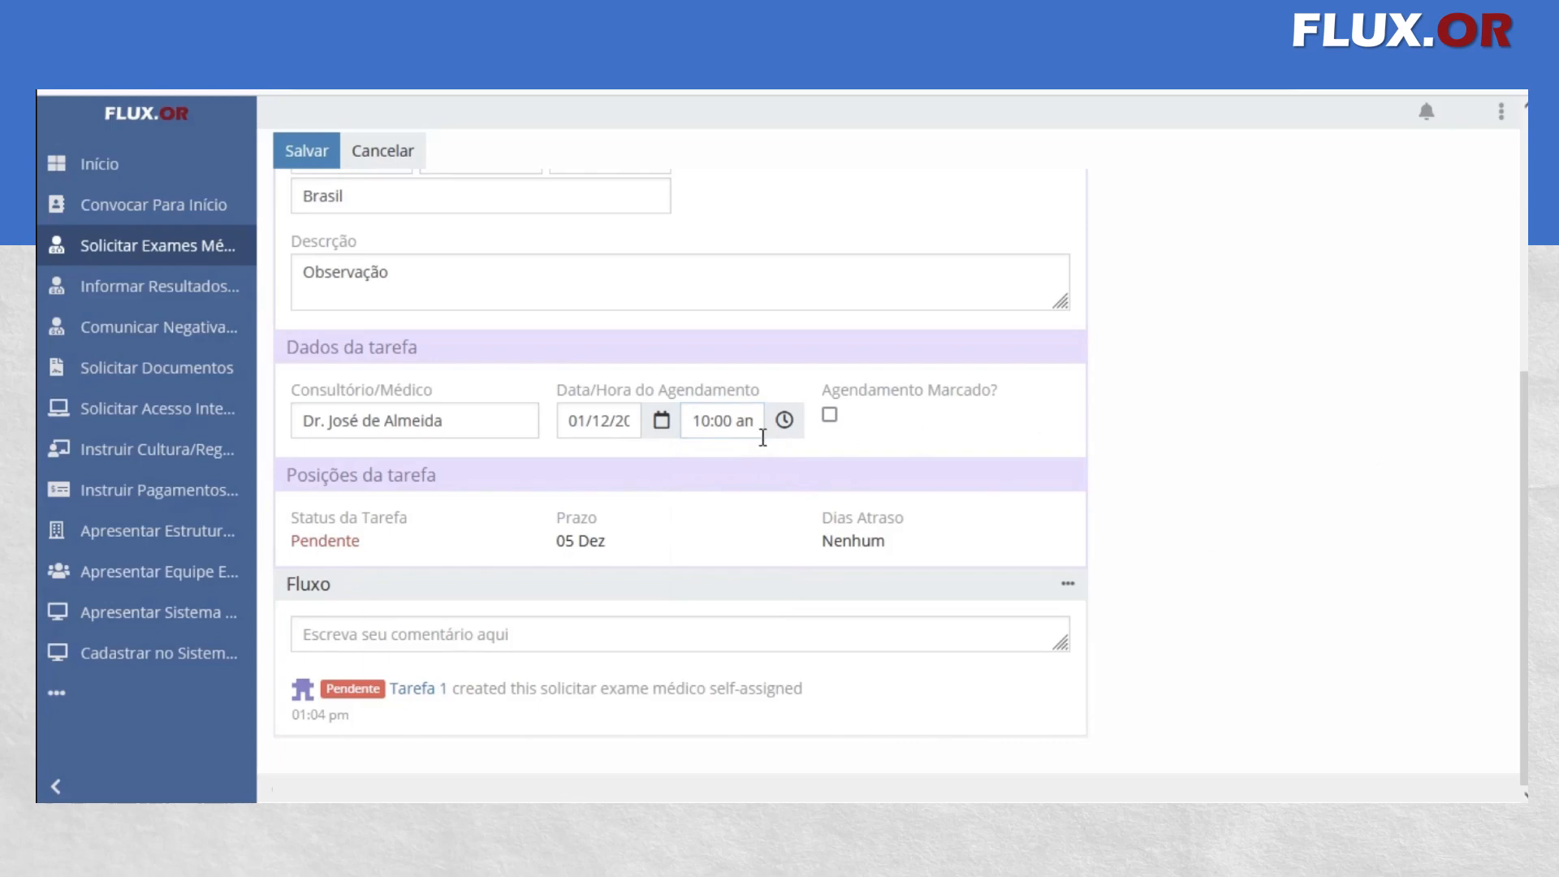
Mark the exam request as Agendamento Marcado and save the record
click(829, 417)
scroll(791, 456, up, 5)
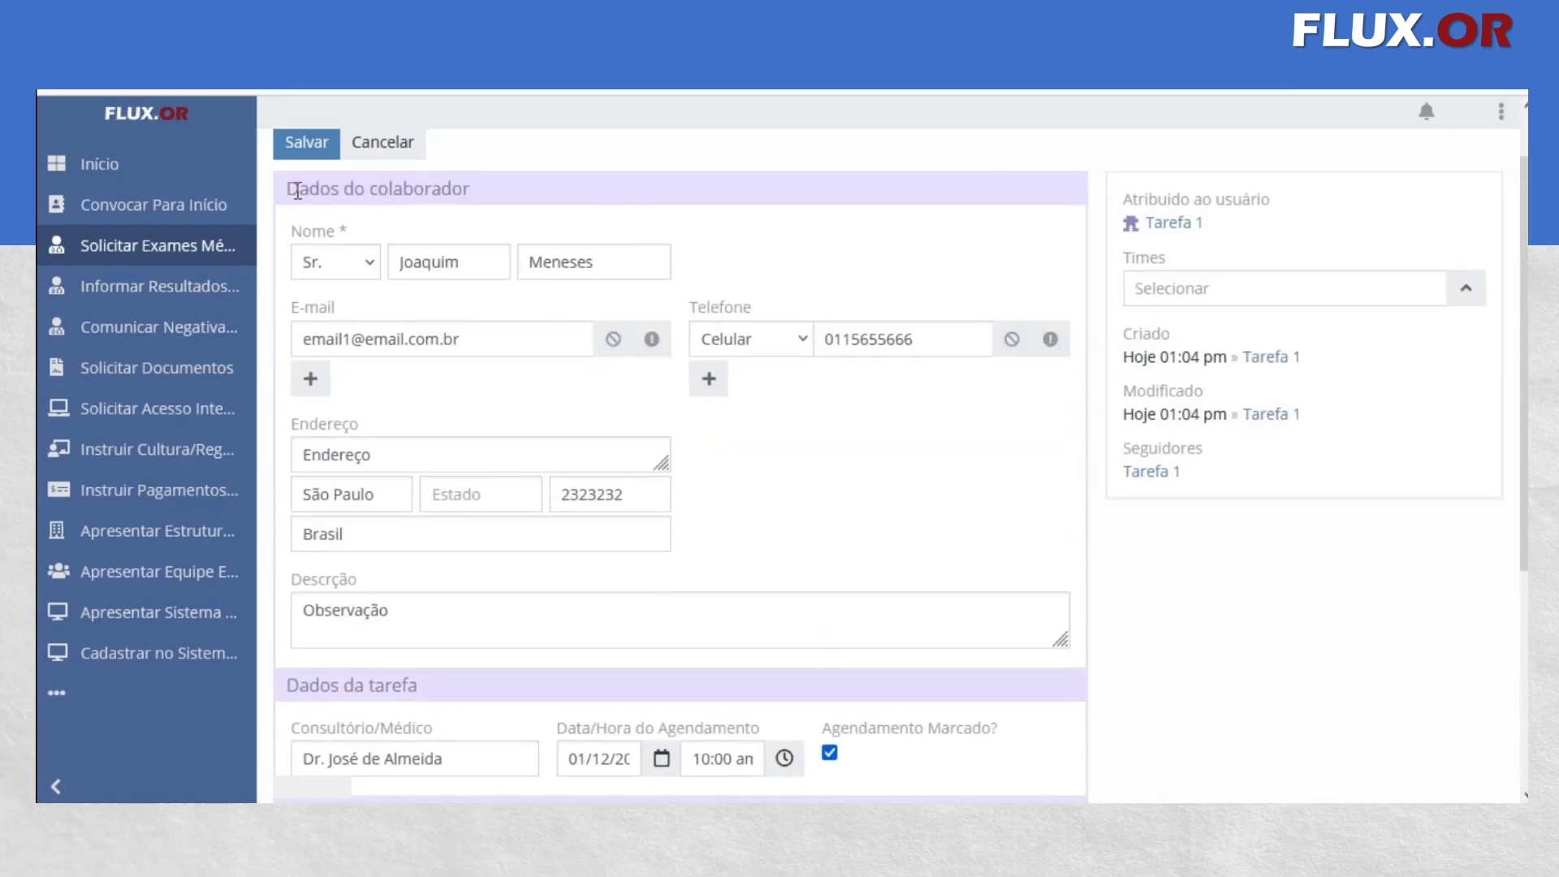
click(298, 165)
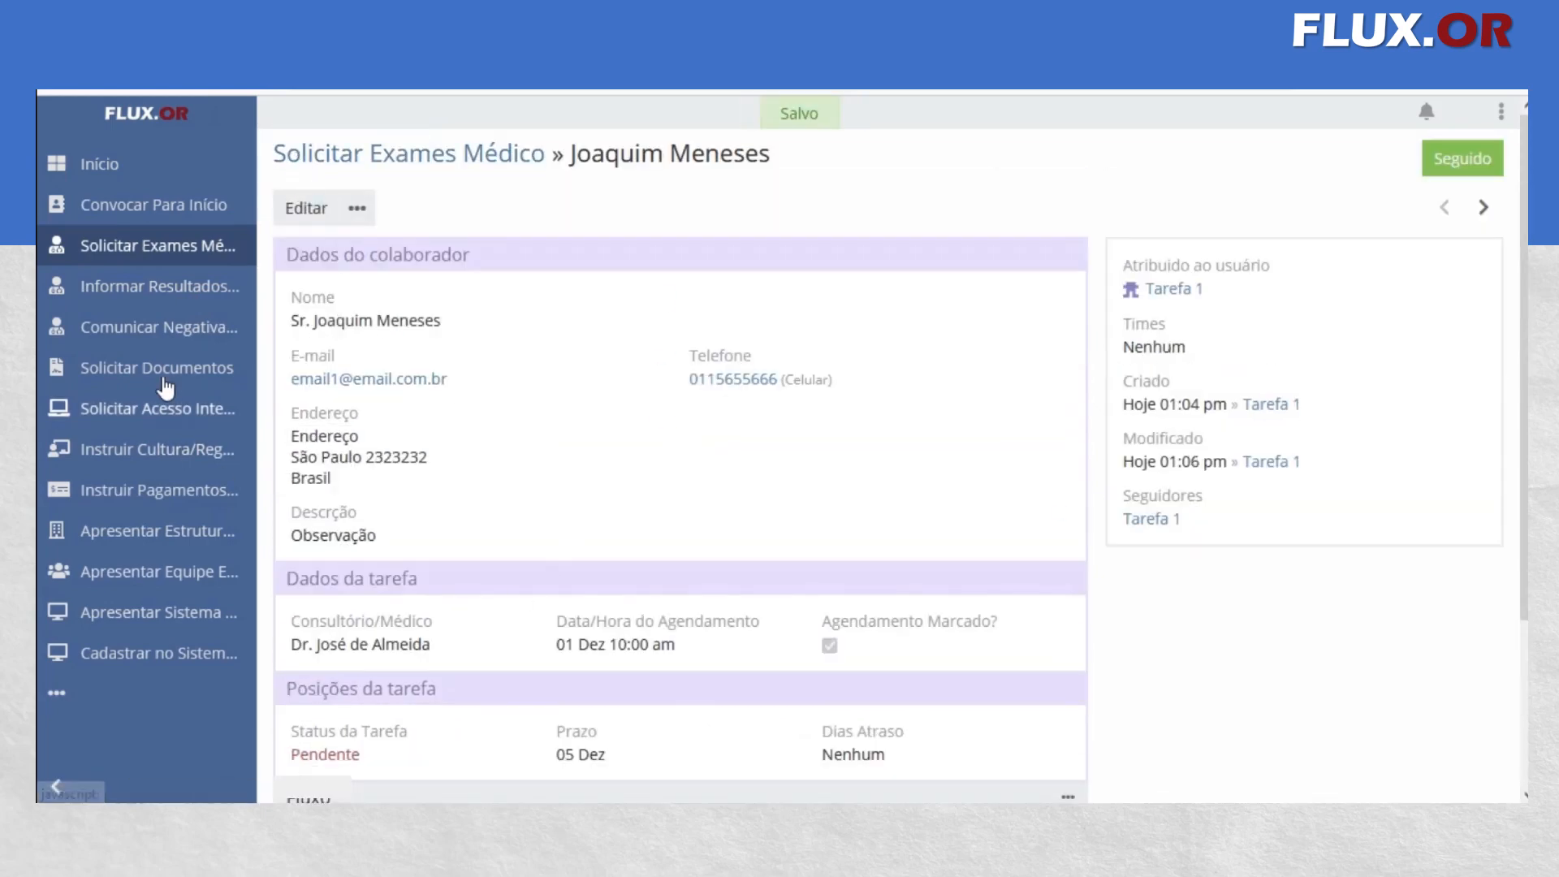
Examine the Apto options and Motivo por Não Apto field in the collaborator's pending Informar Resultados Exames record, and view the Comunicar Negativa Exames list
click(169, 287)
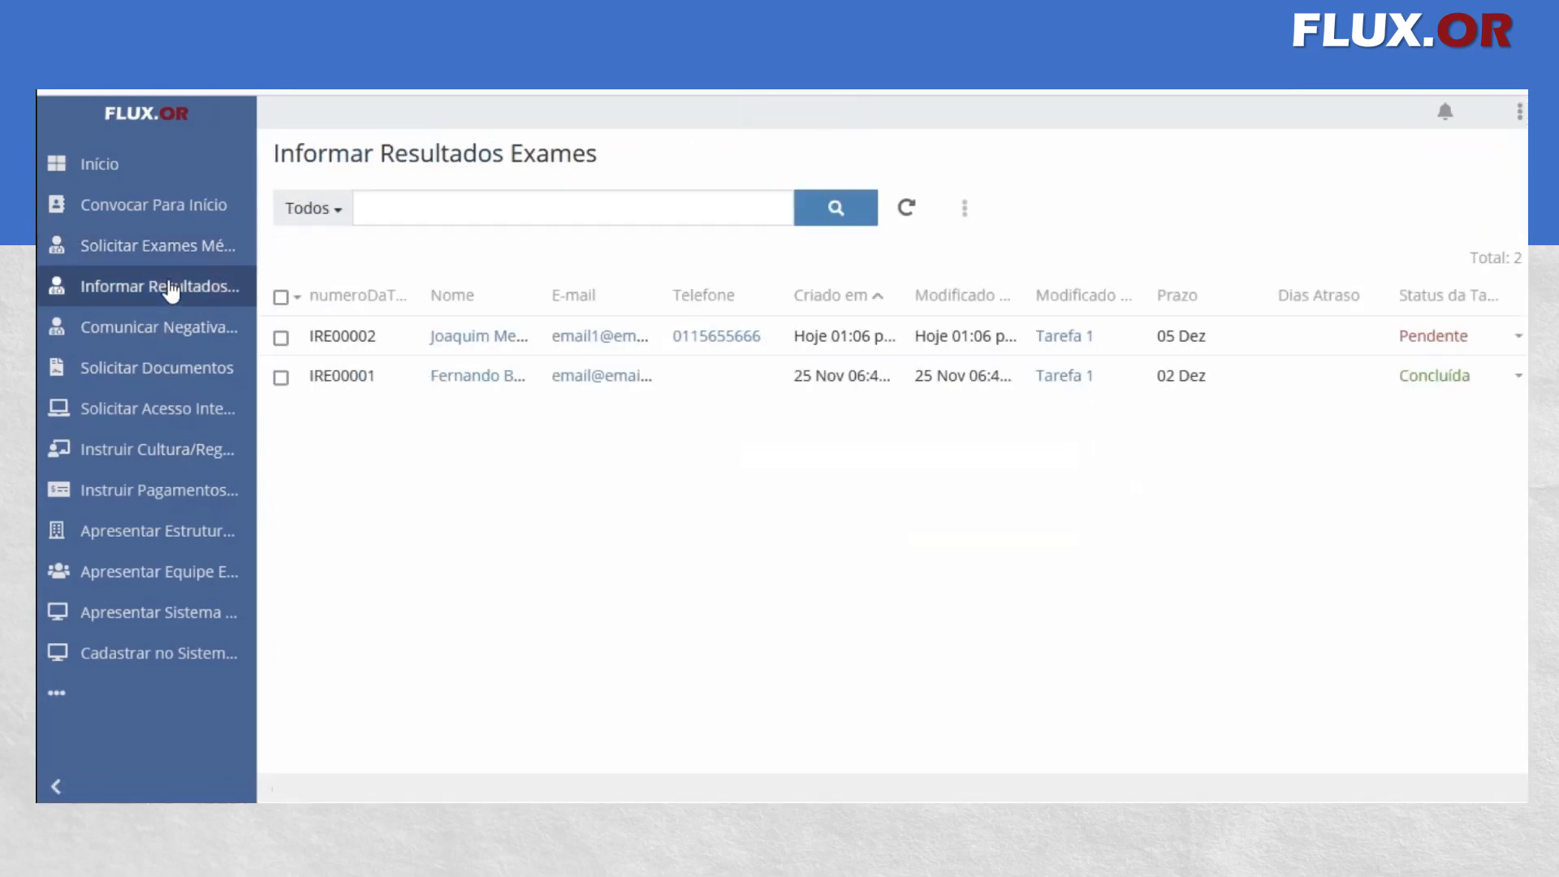
click(461, 340)
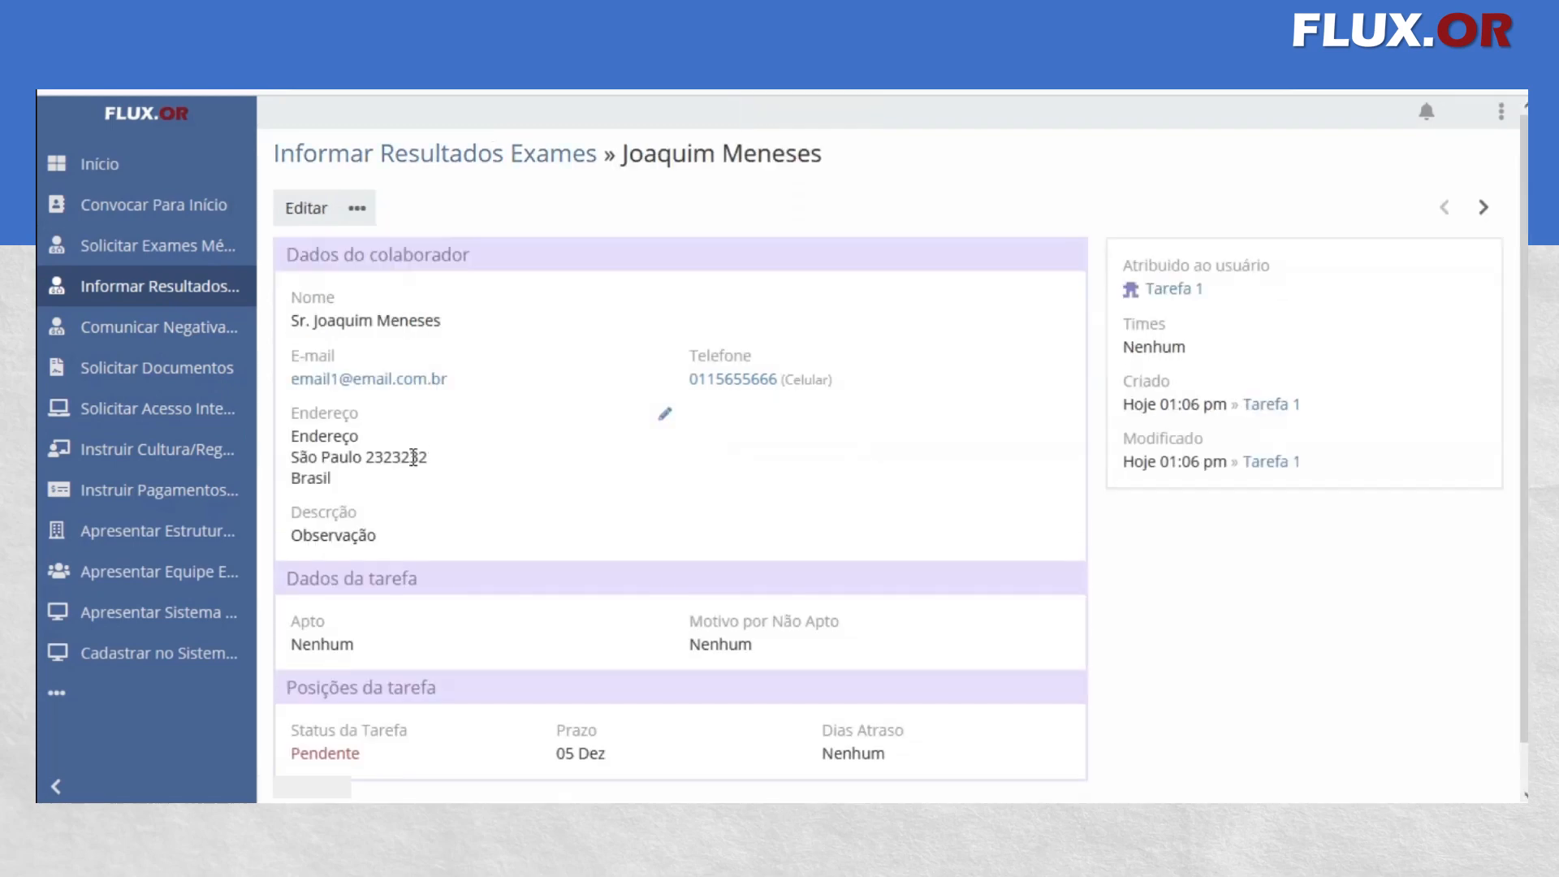
click(306, 207)
scroll(443, 497, down, 3)
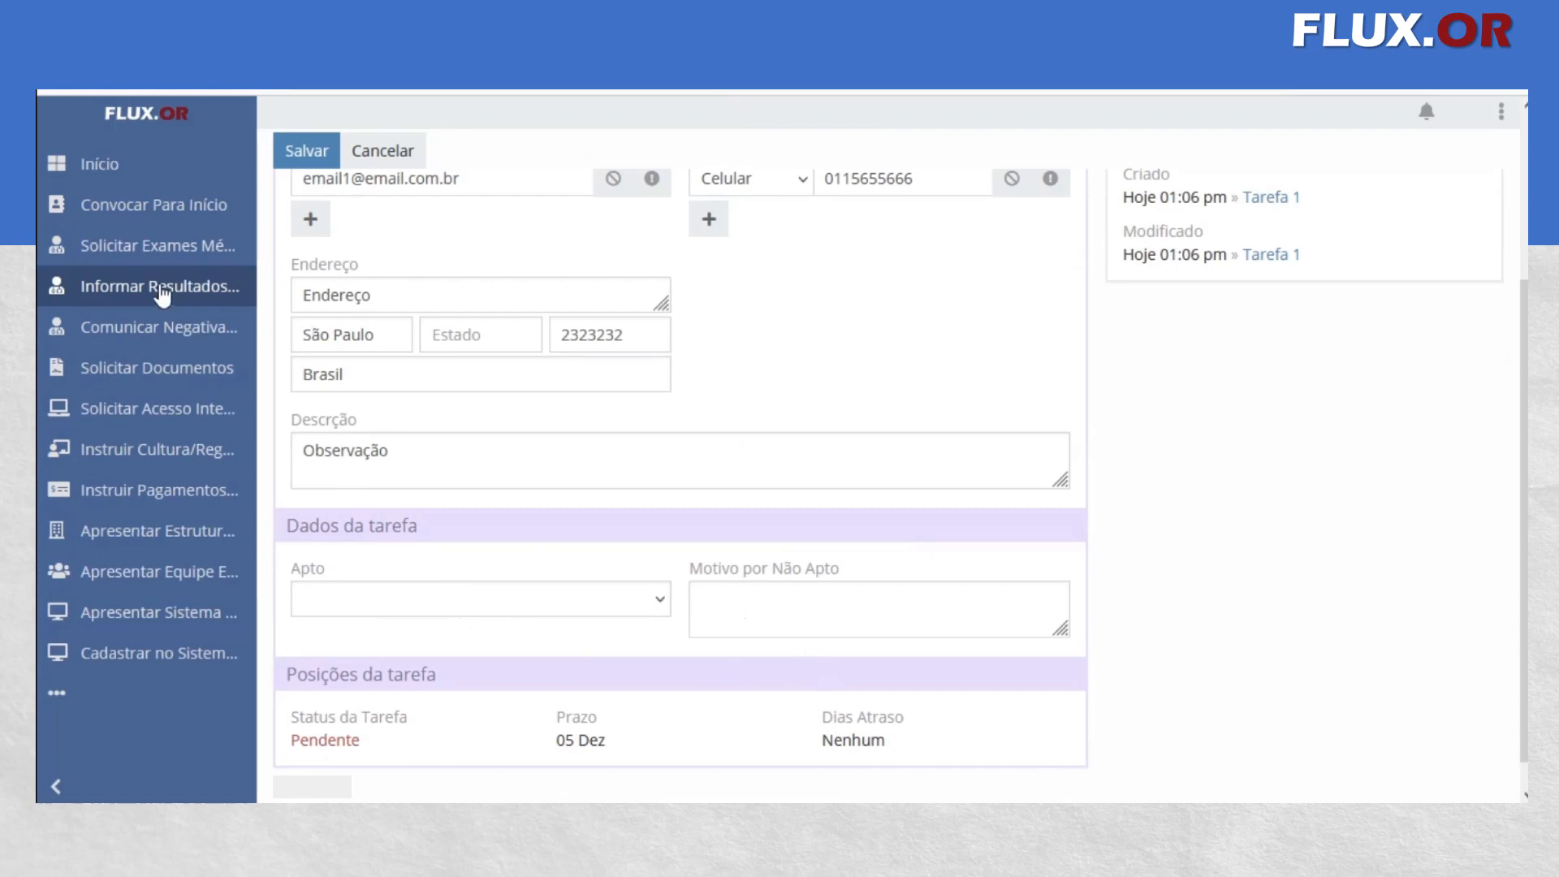
scroll(428, 557, up, 2)
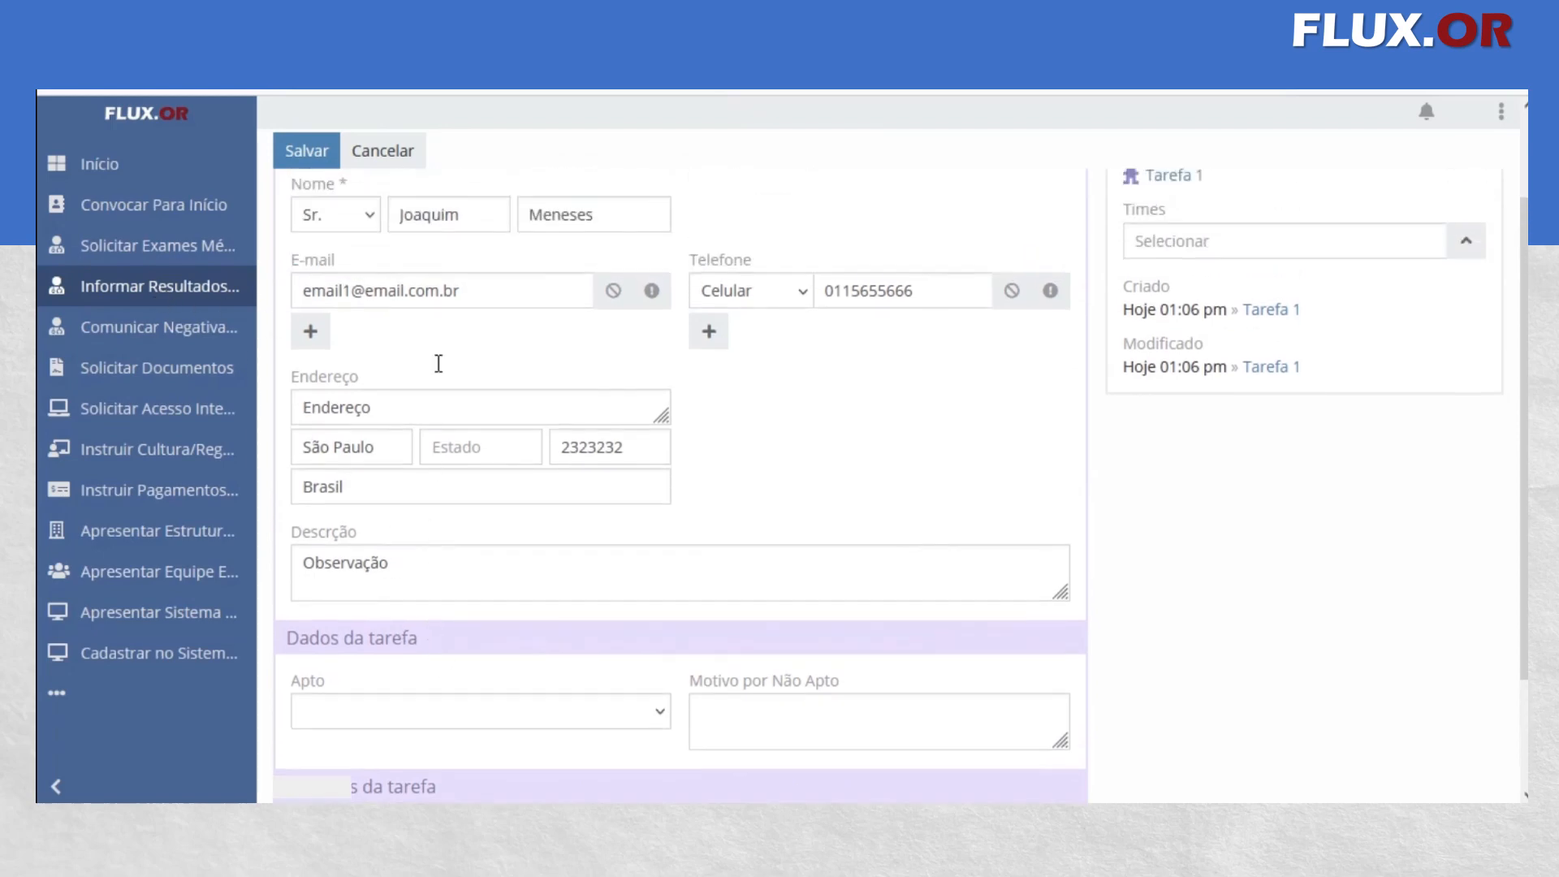
scroll(505, 550, down, 2)
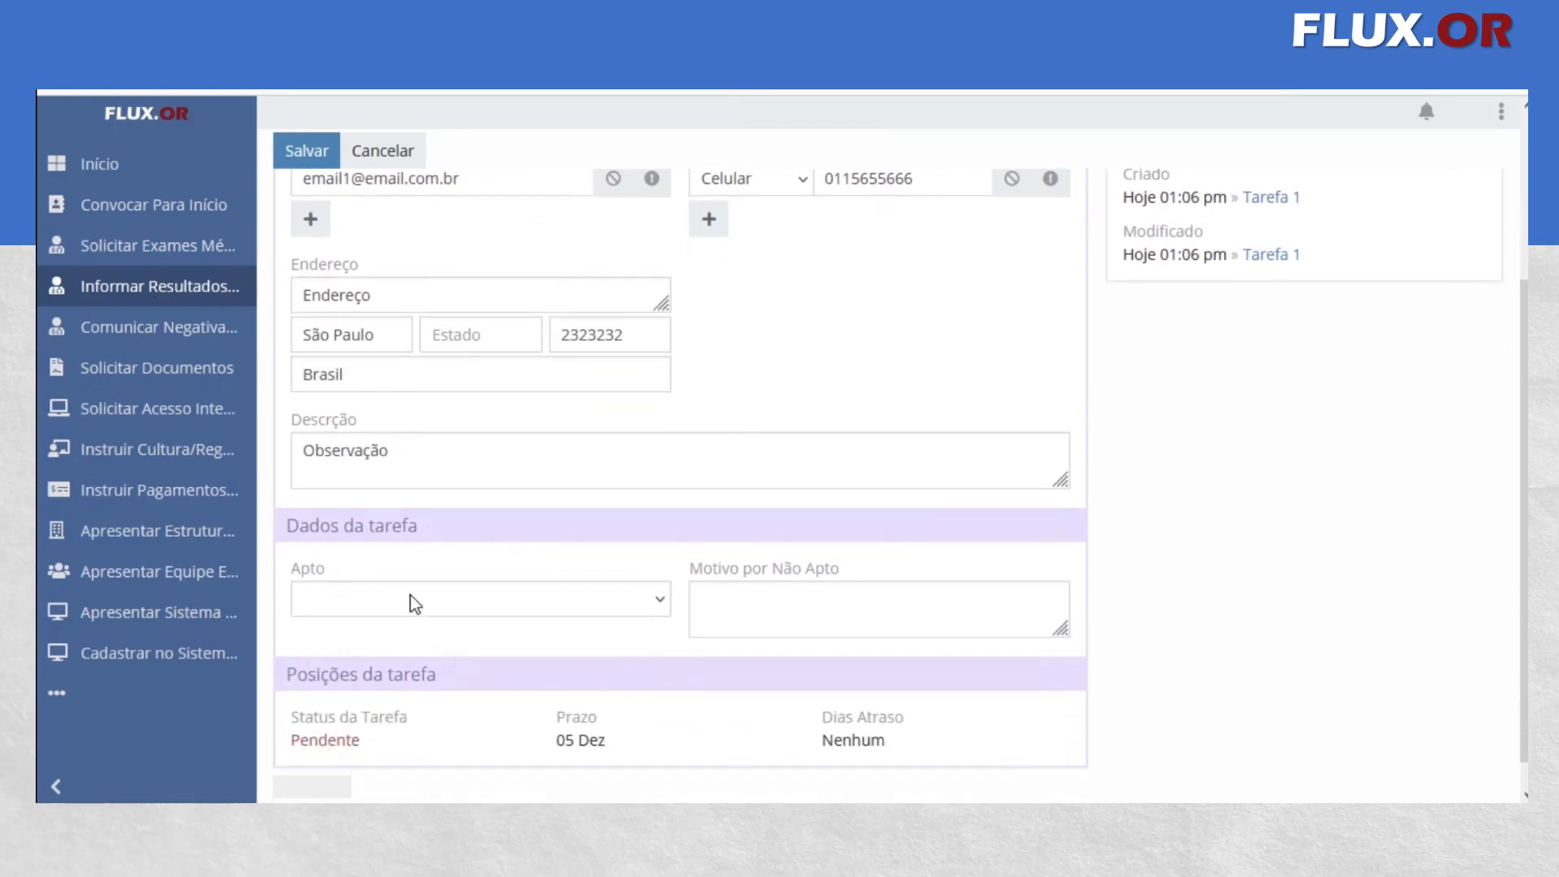
click(411, 596)
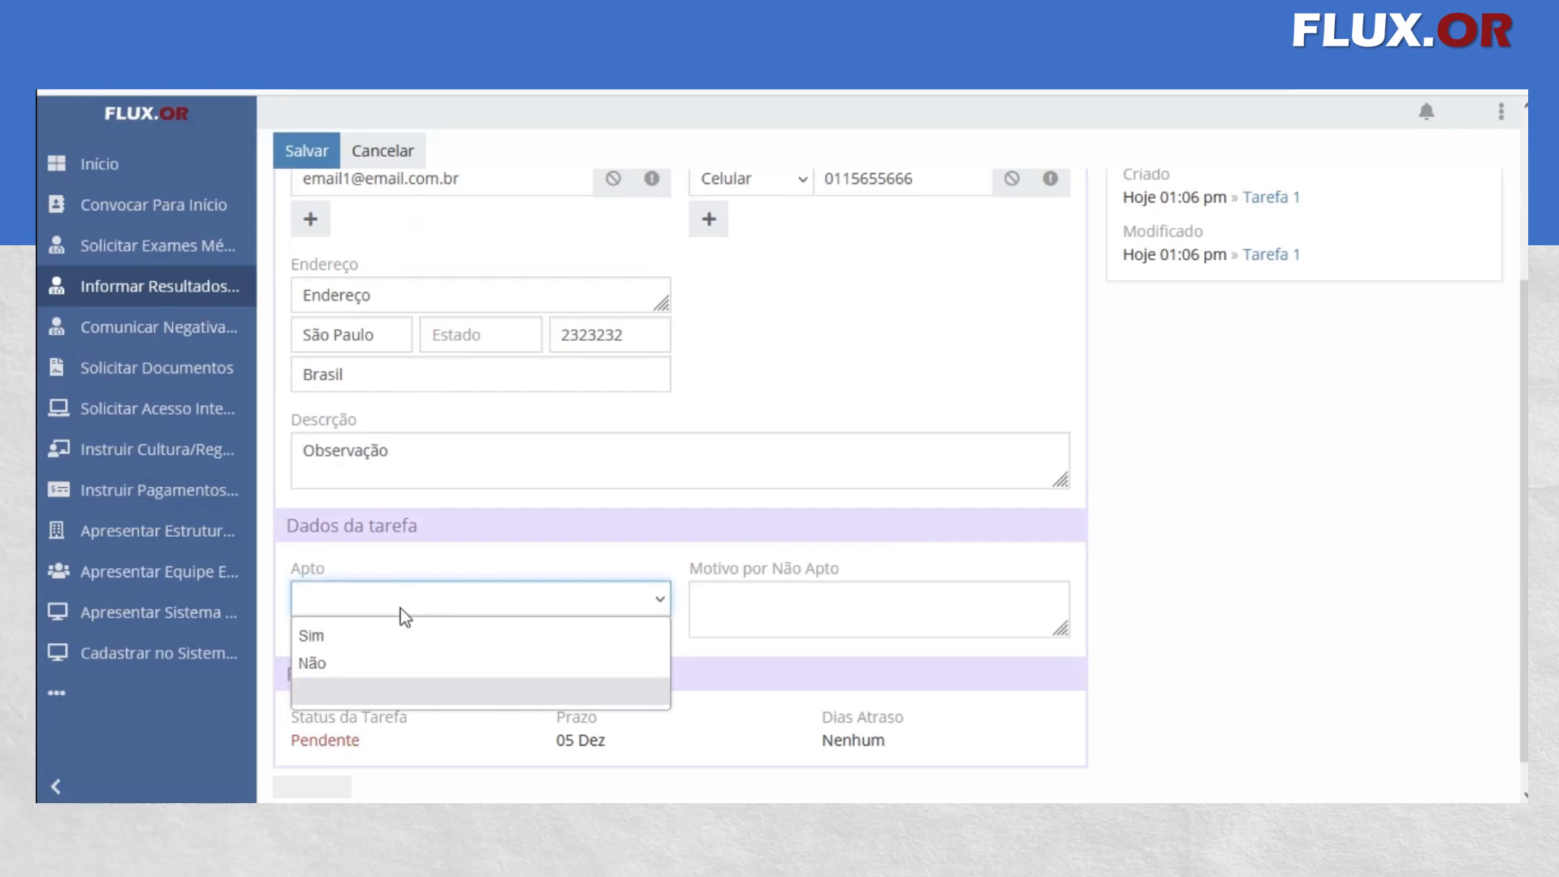
click(827, 600)
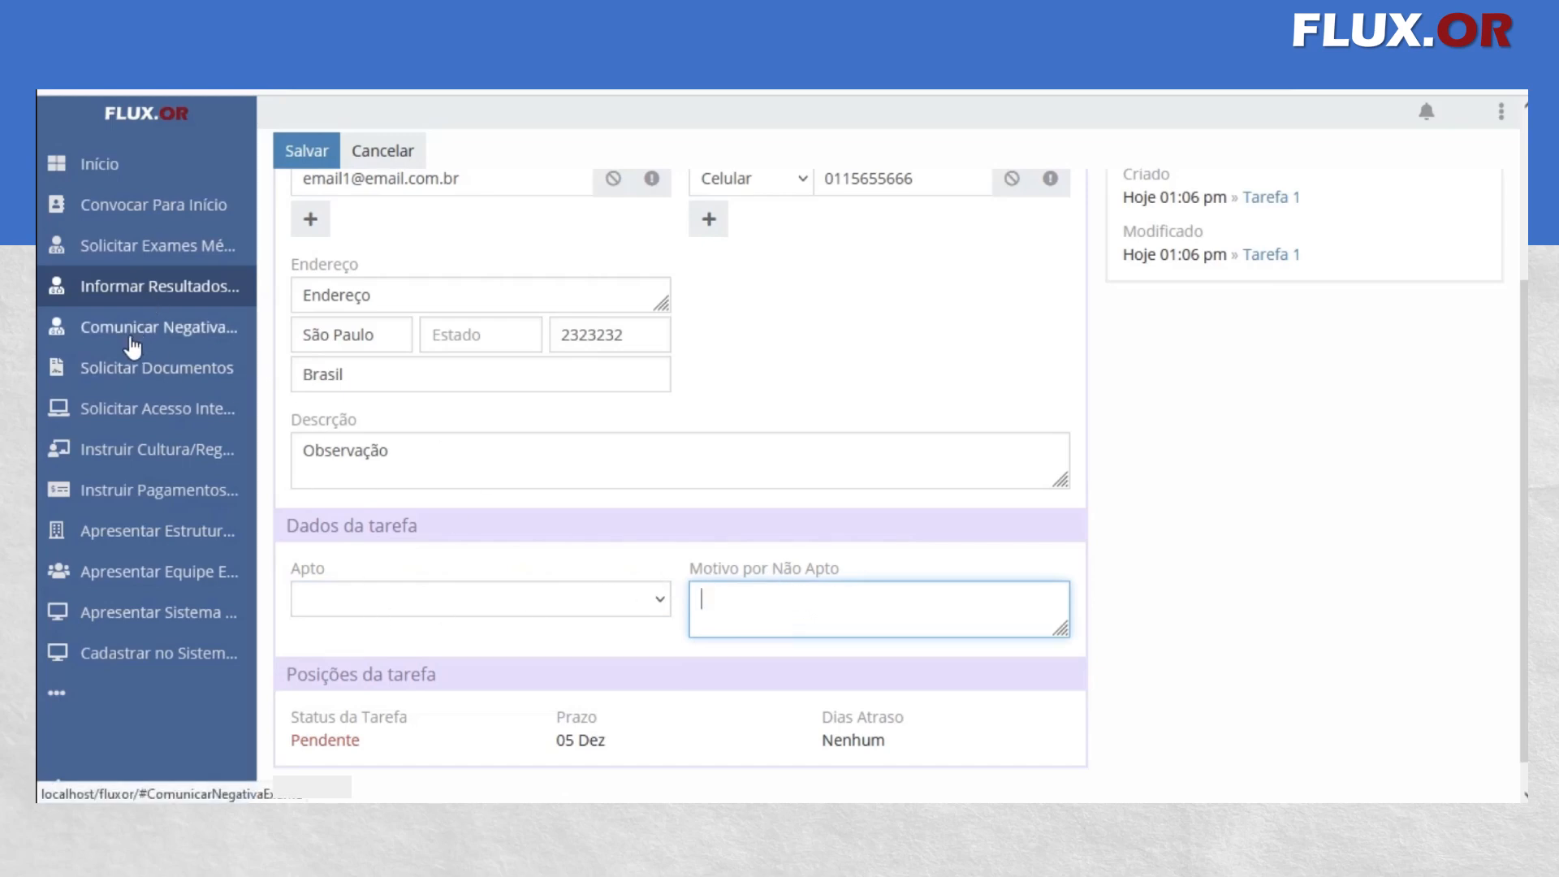
click(132, 346)
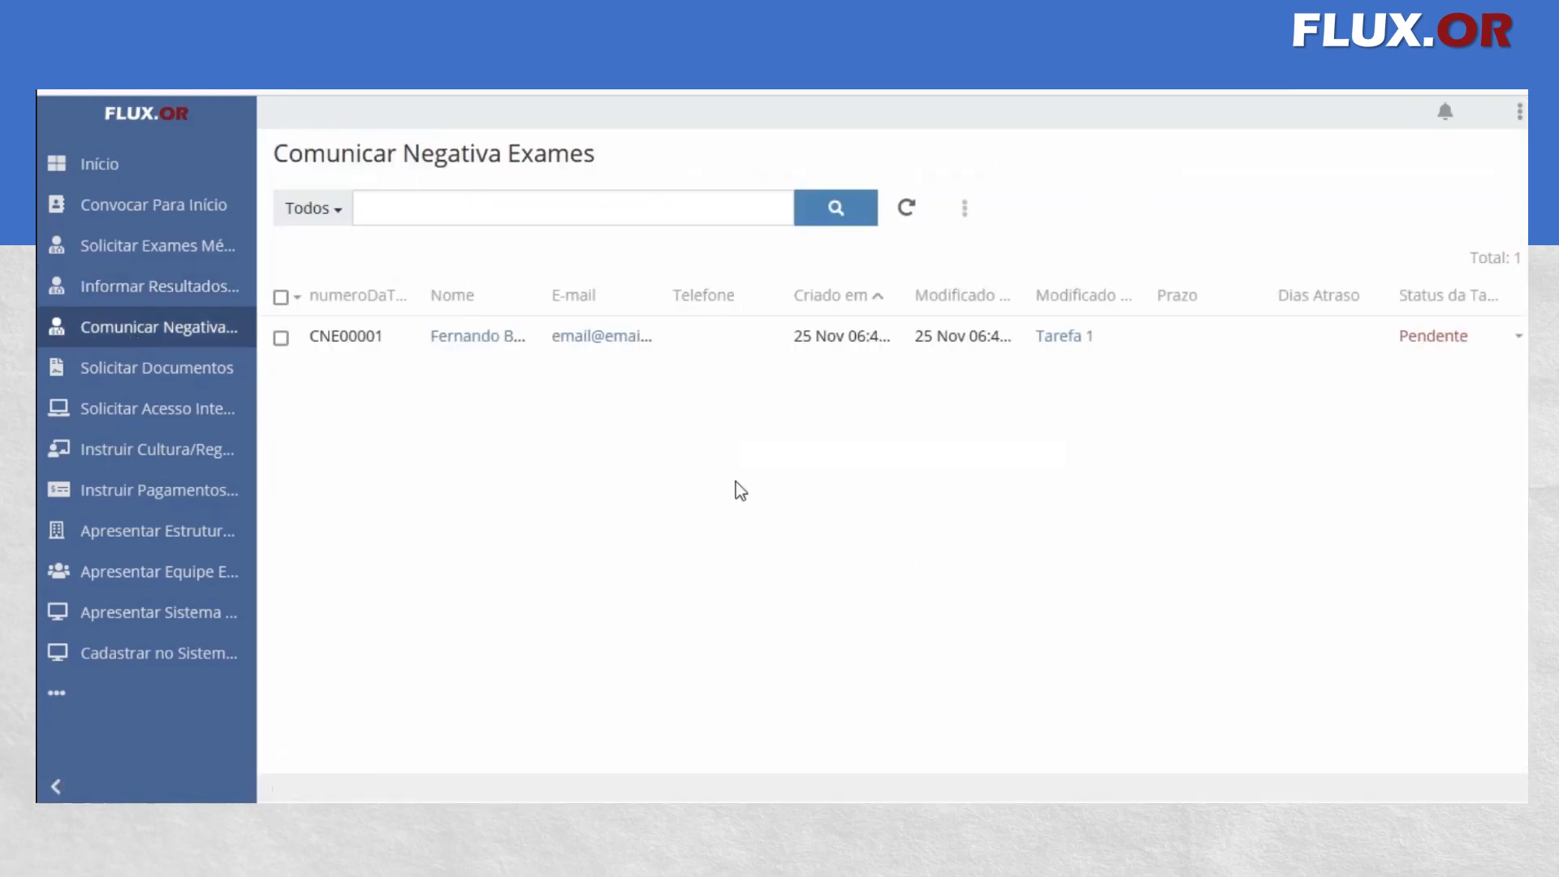
Reopen the same collaborator's pending Informar Resultados Exames record at its task data
click(141, 287)
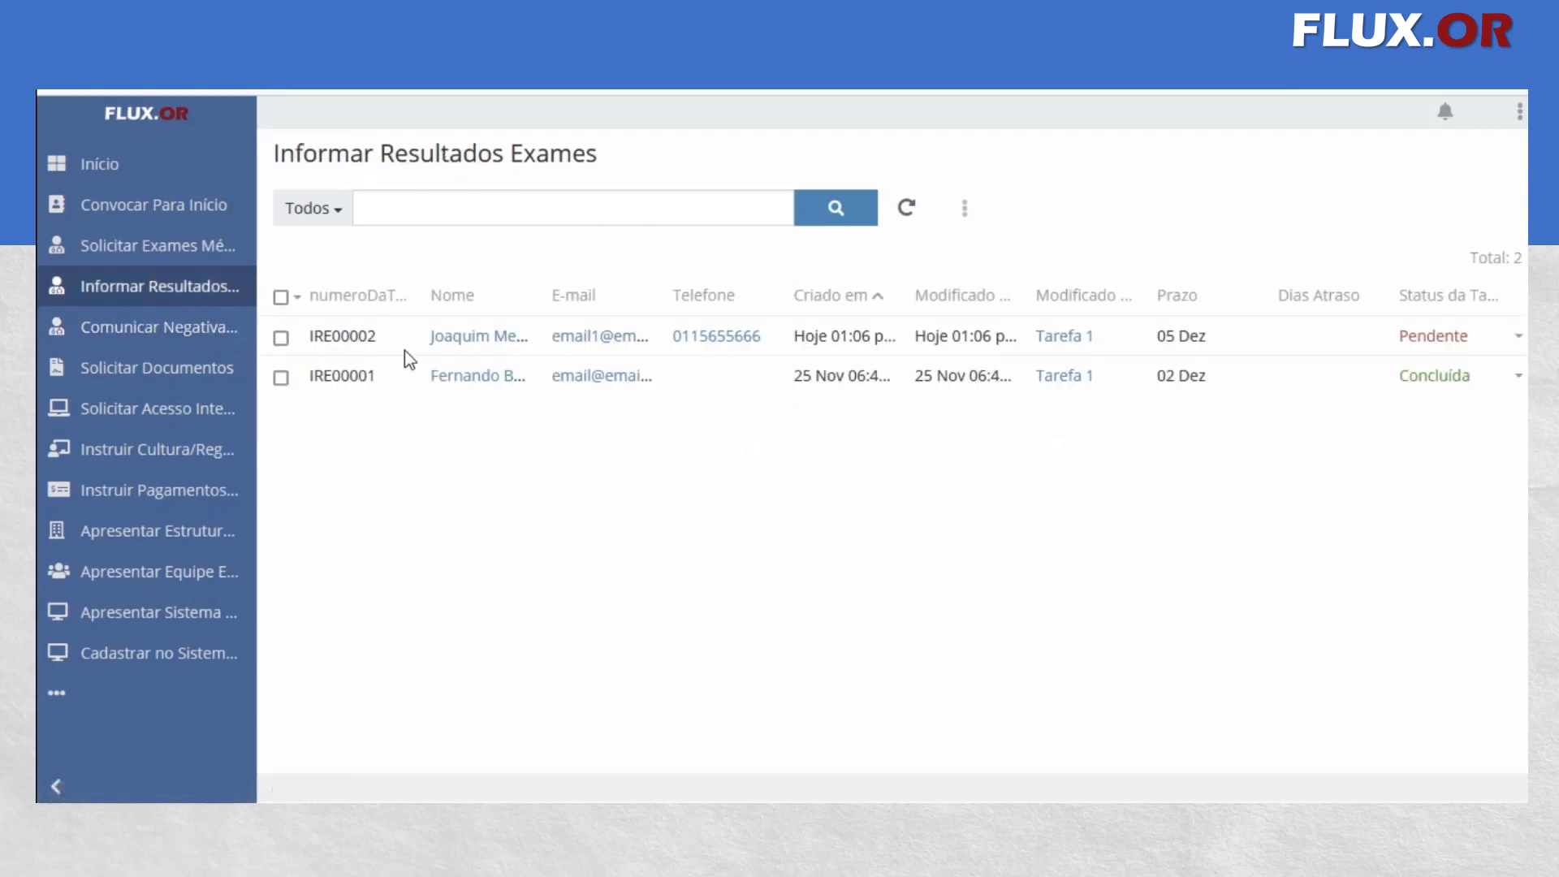
click(473, 336)
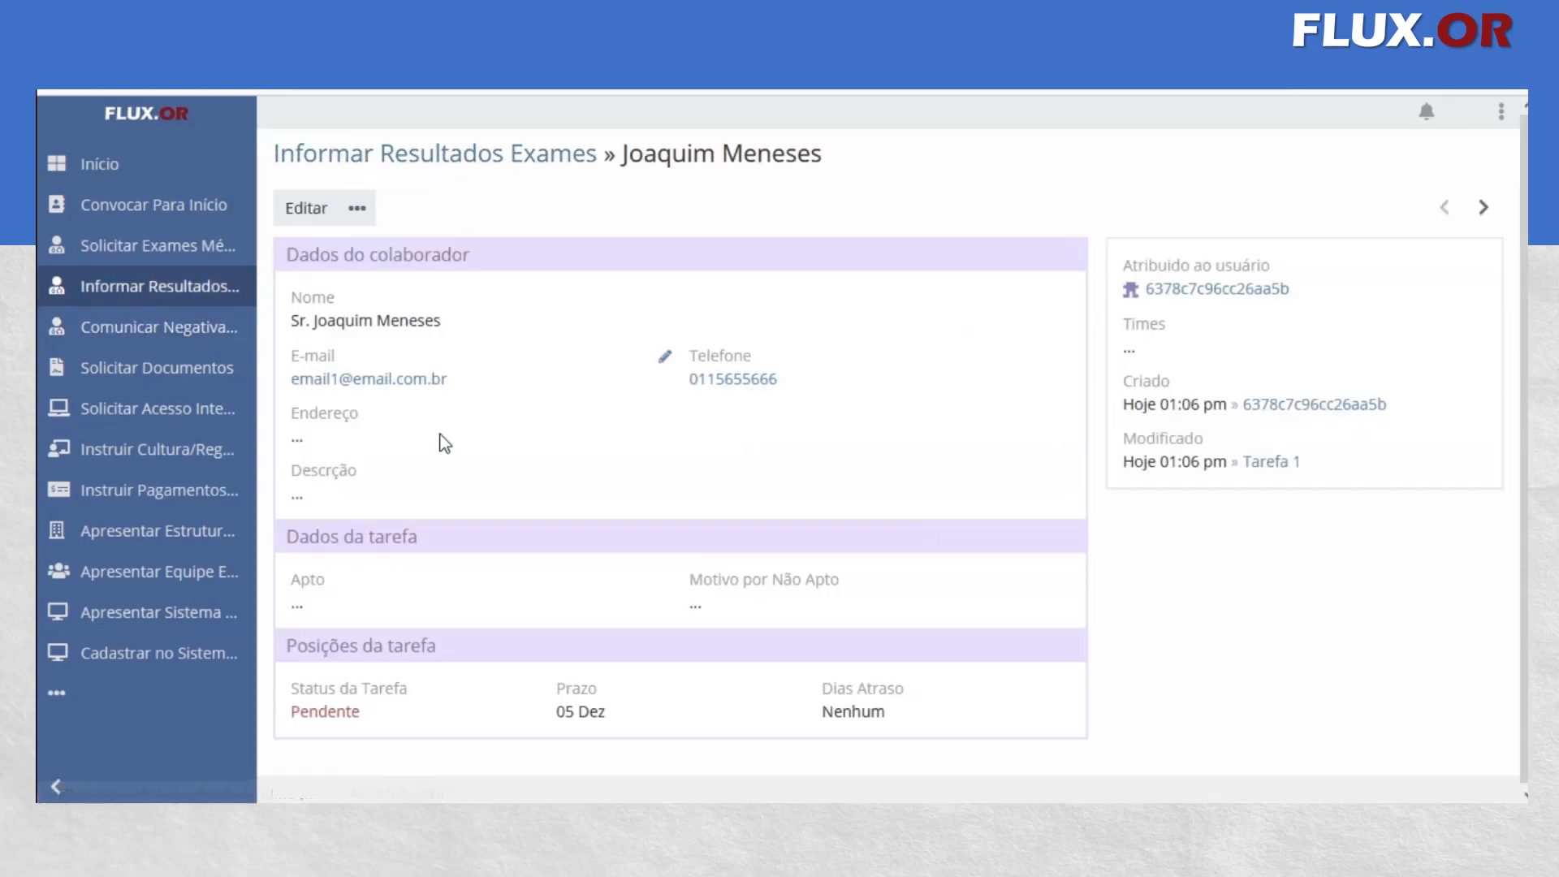
scroll(466, 519, down, 1)
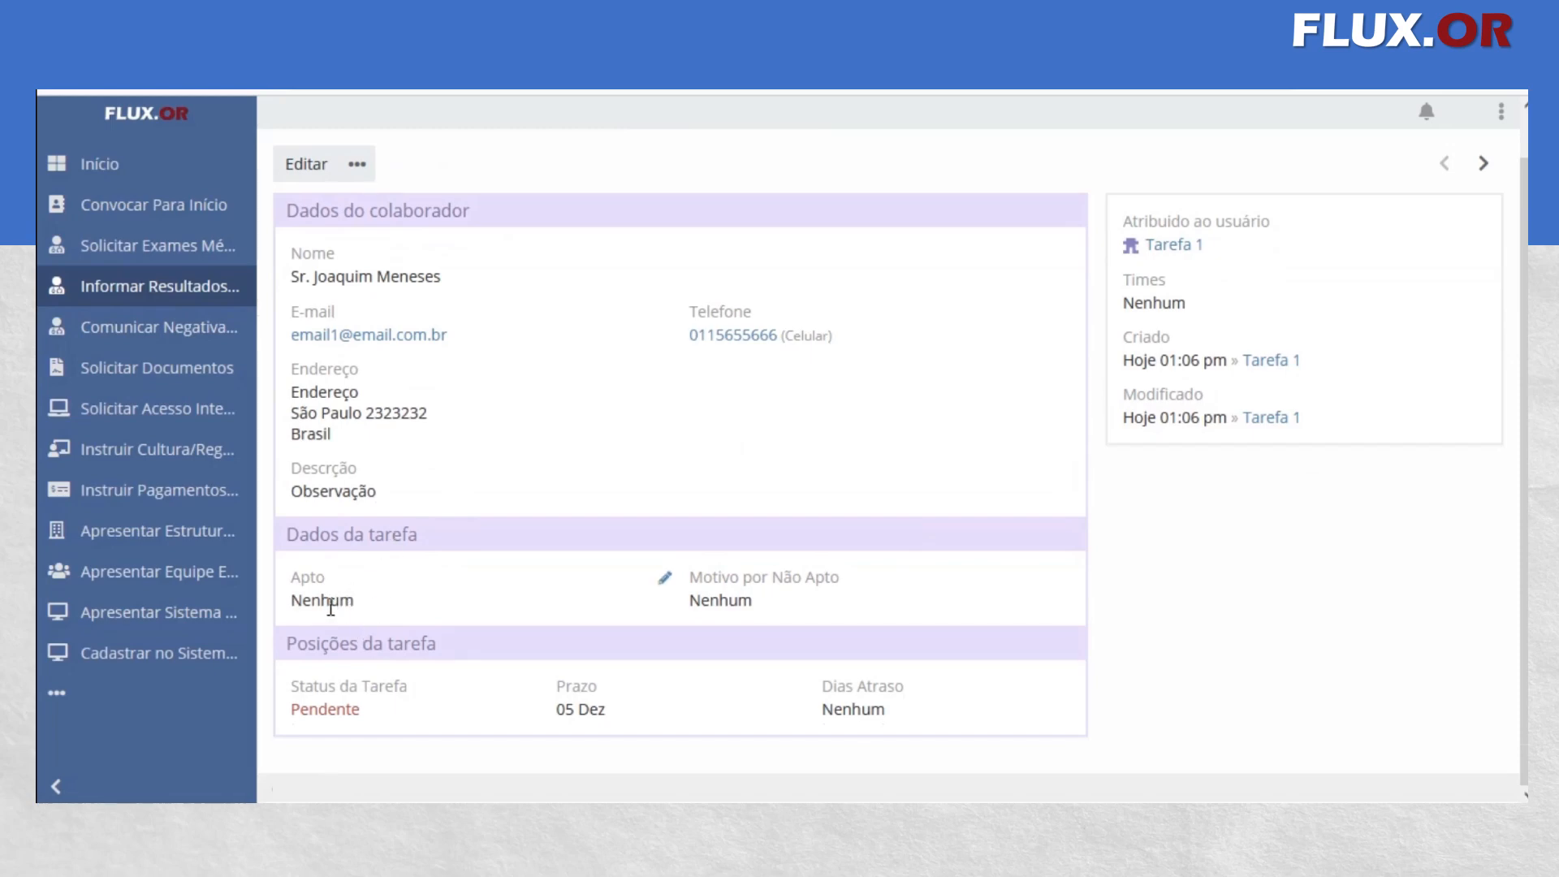
Set Apto to Sim in the exam results record and save the field update
click(664, 578)
click(335, 610)
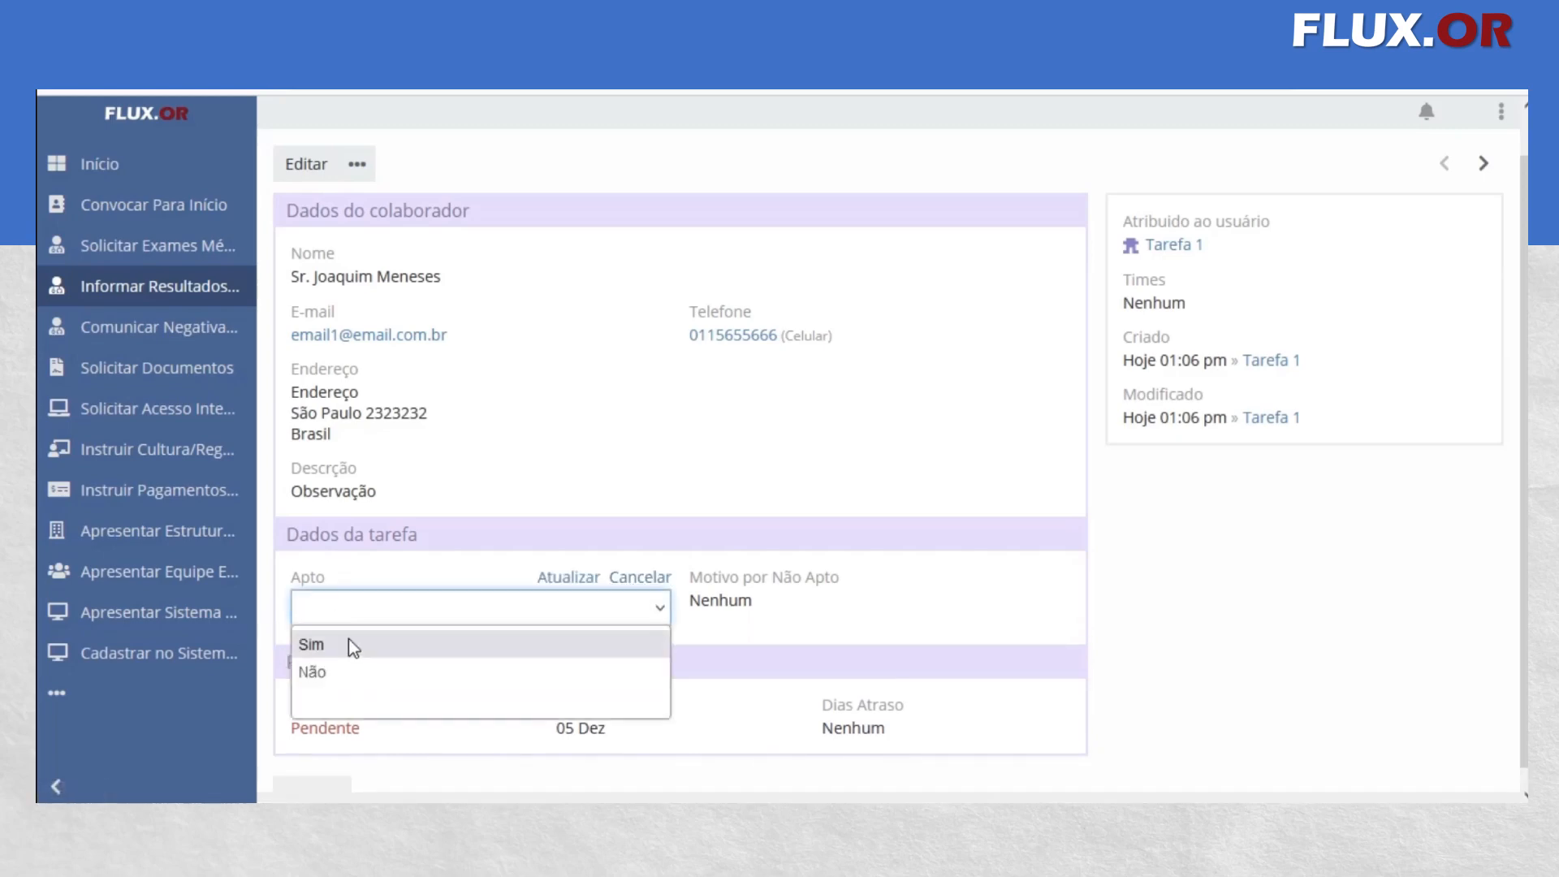
click(348, 638)
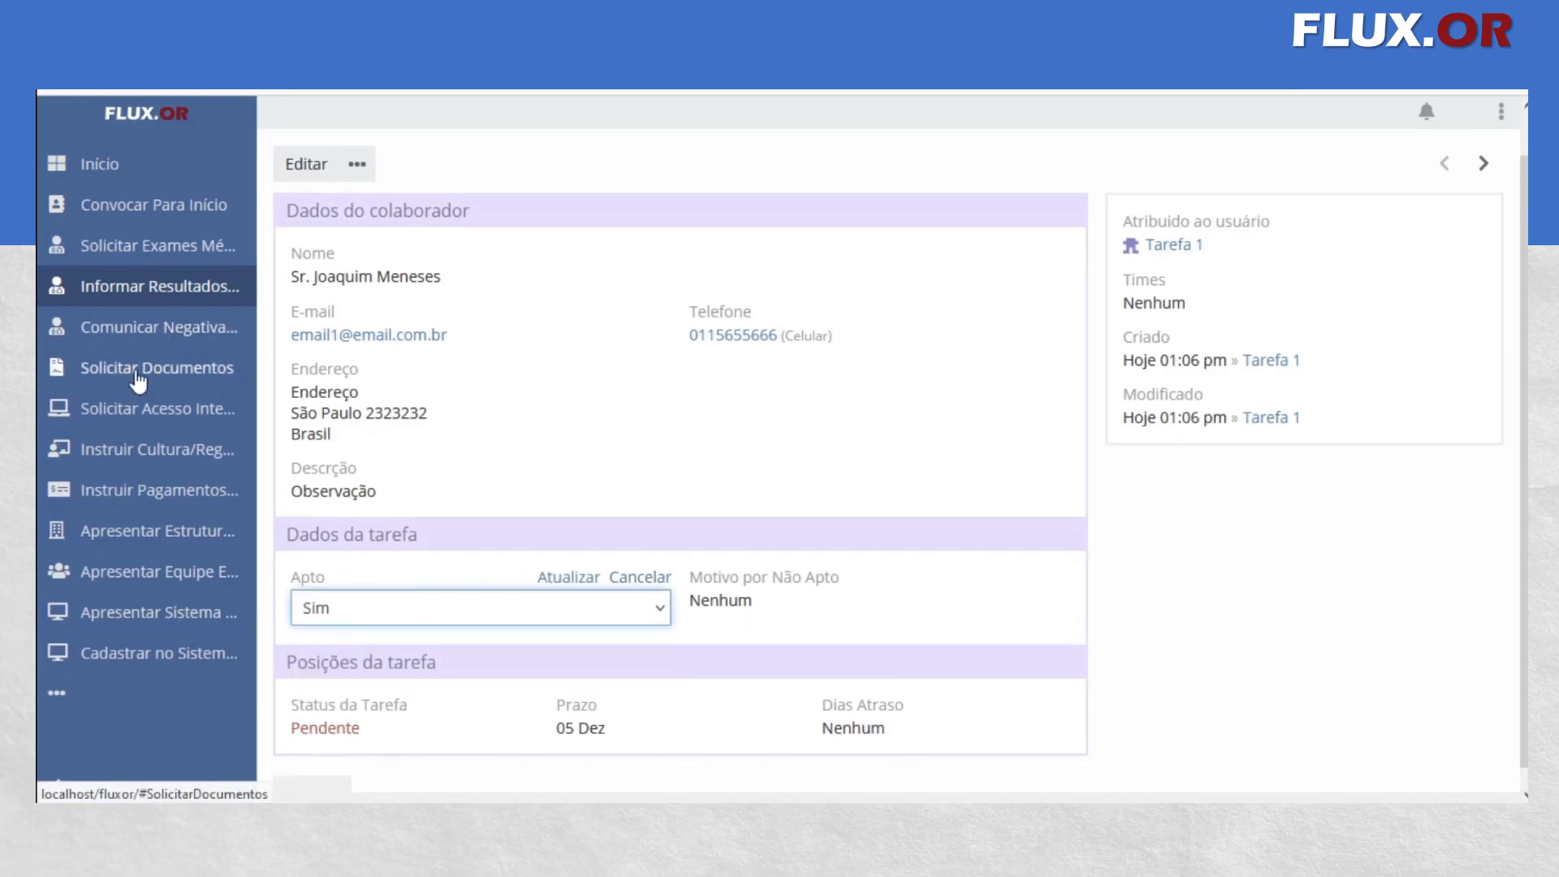
click(372, 609)
click(348, 669)
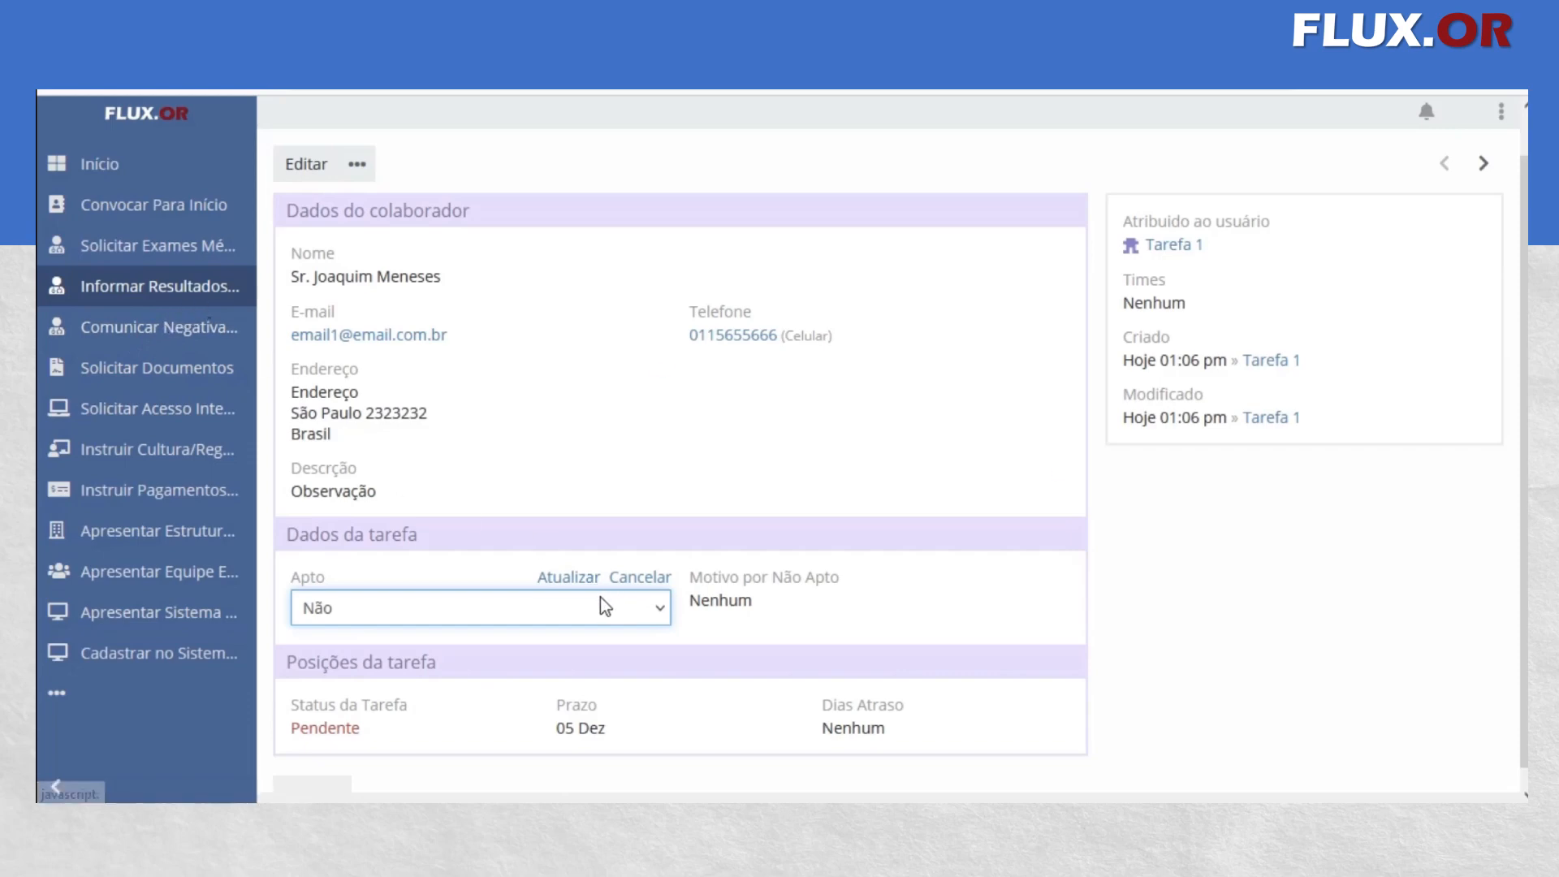
click(341, 601)
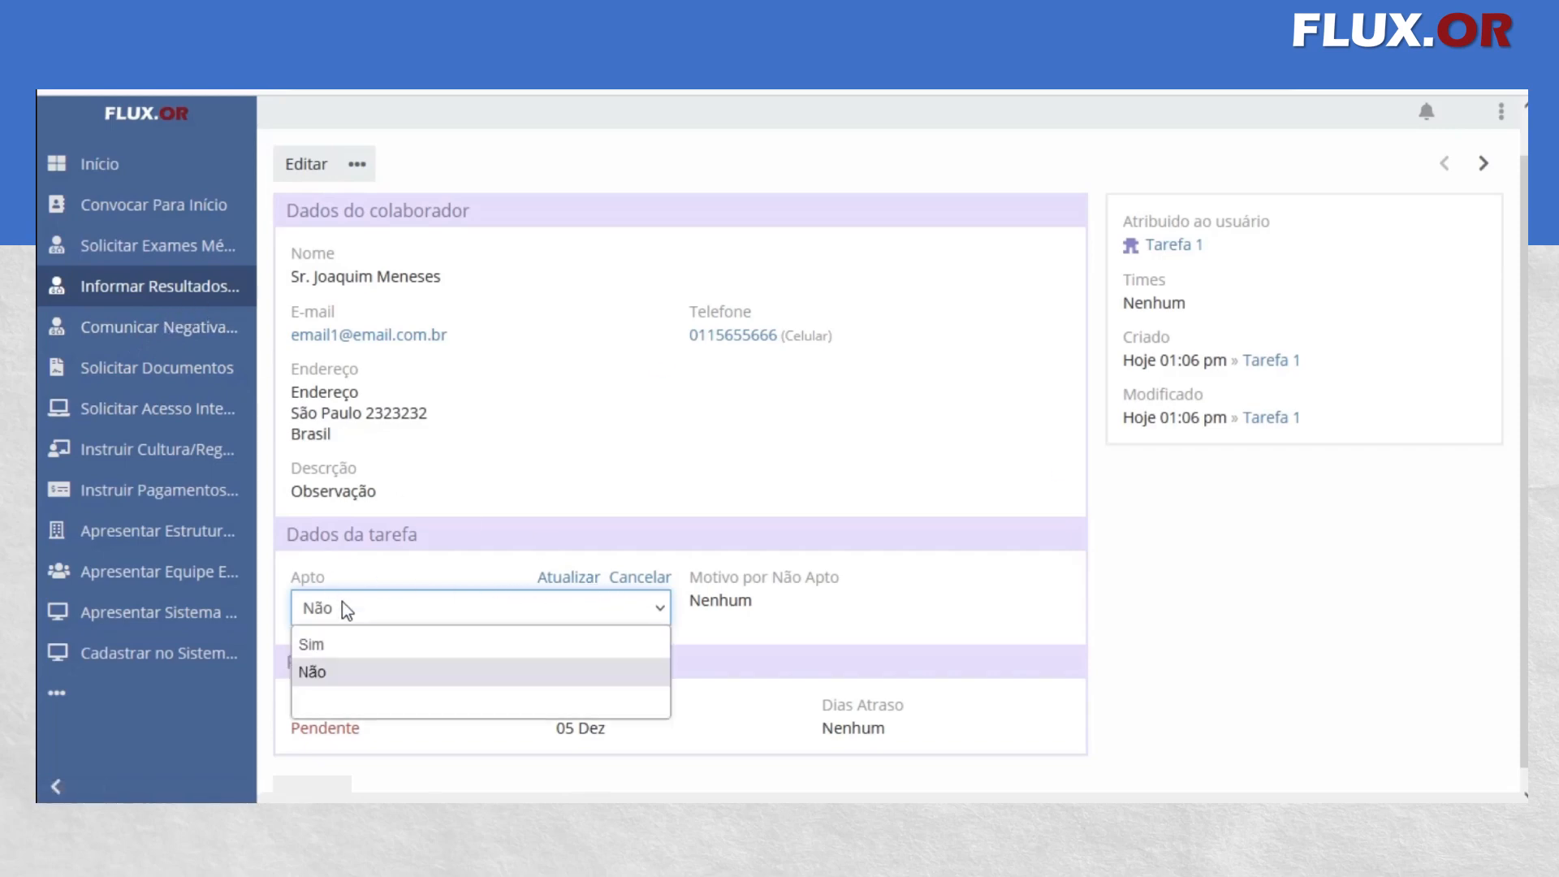
click(330, 640)
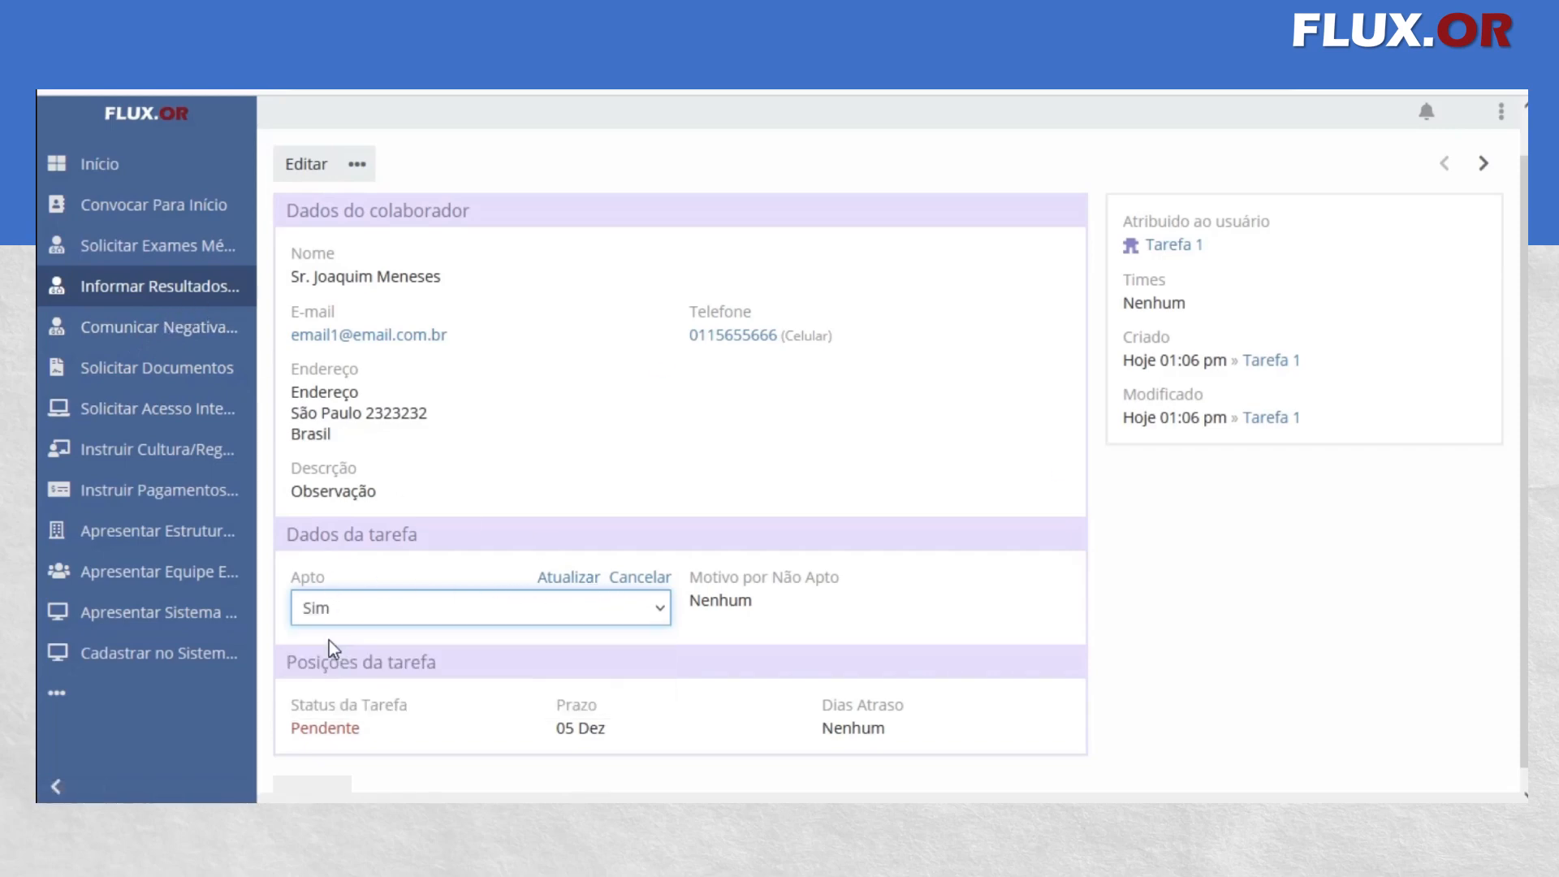
click(558, 578)
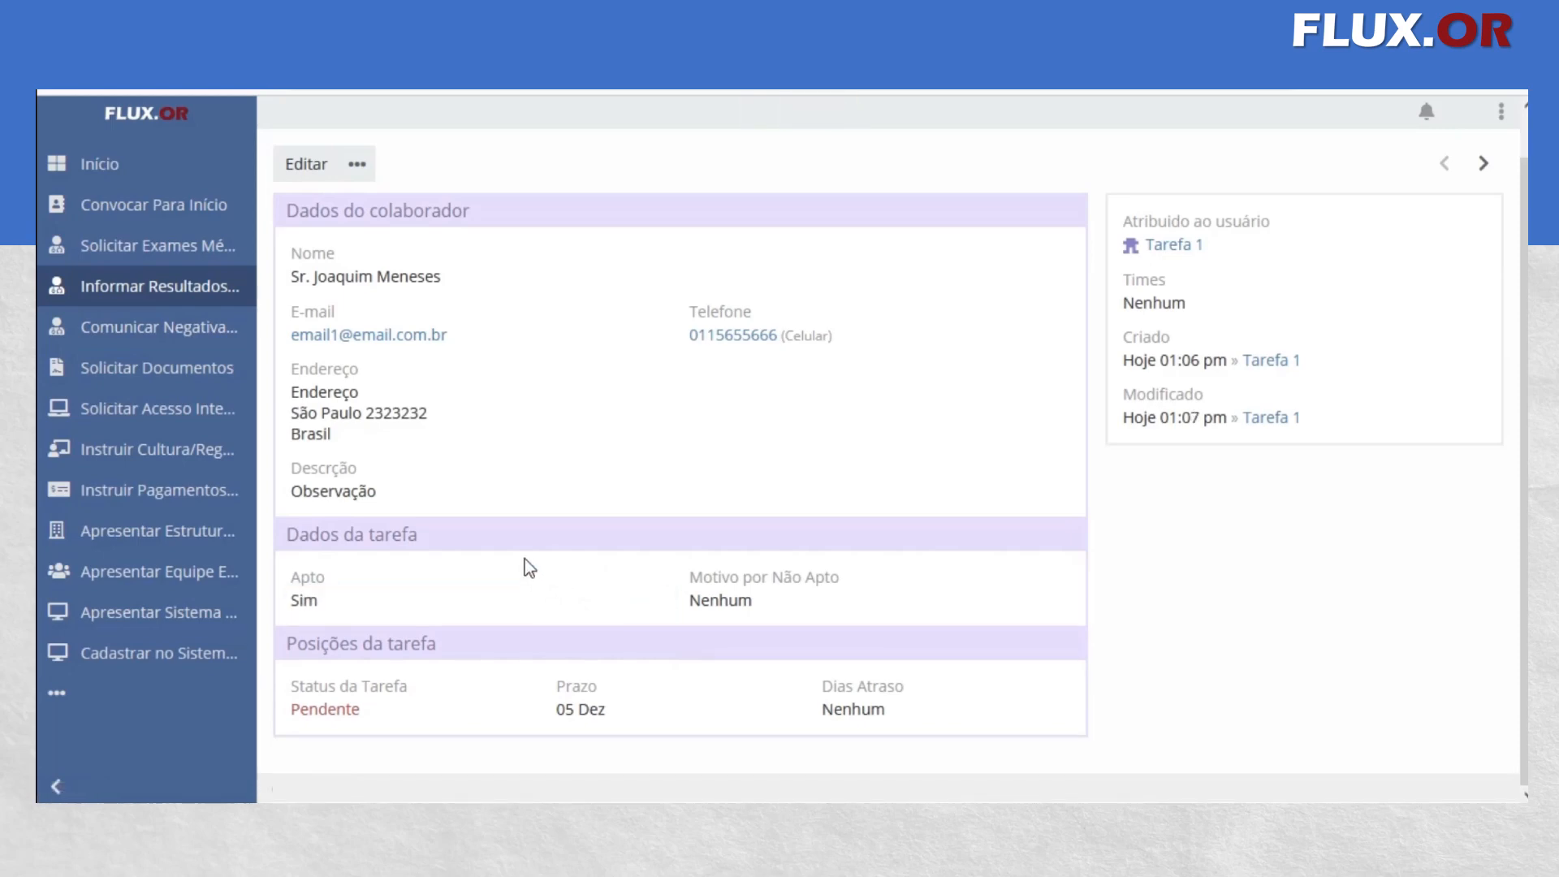
View the existing pending record in Comunicar Negativa Exames, including its communication date and Comunicado ao Candidato field
click(178, 330)
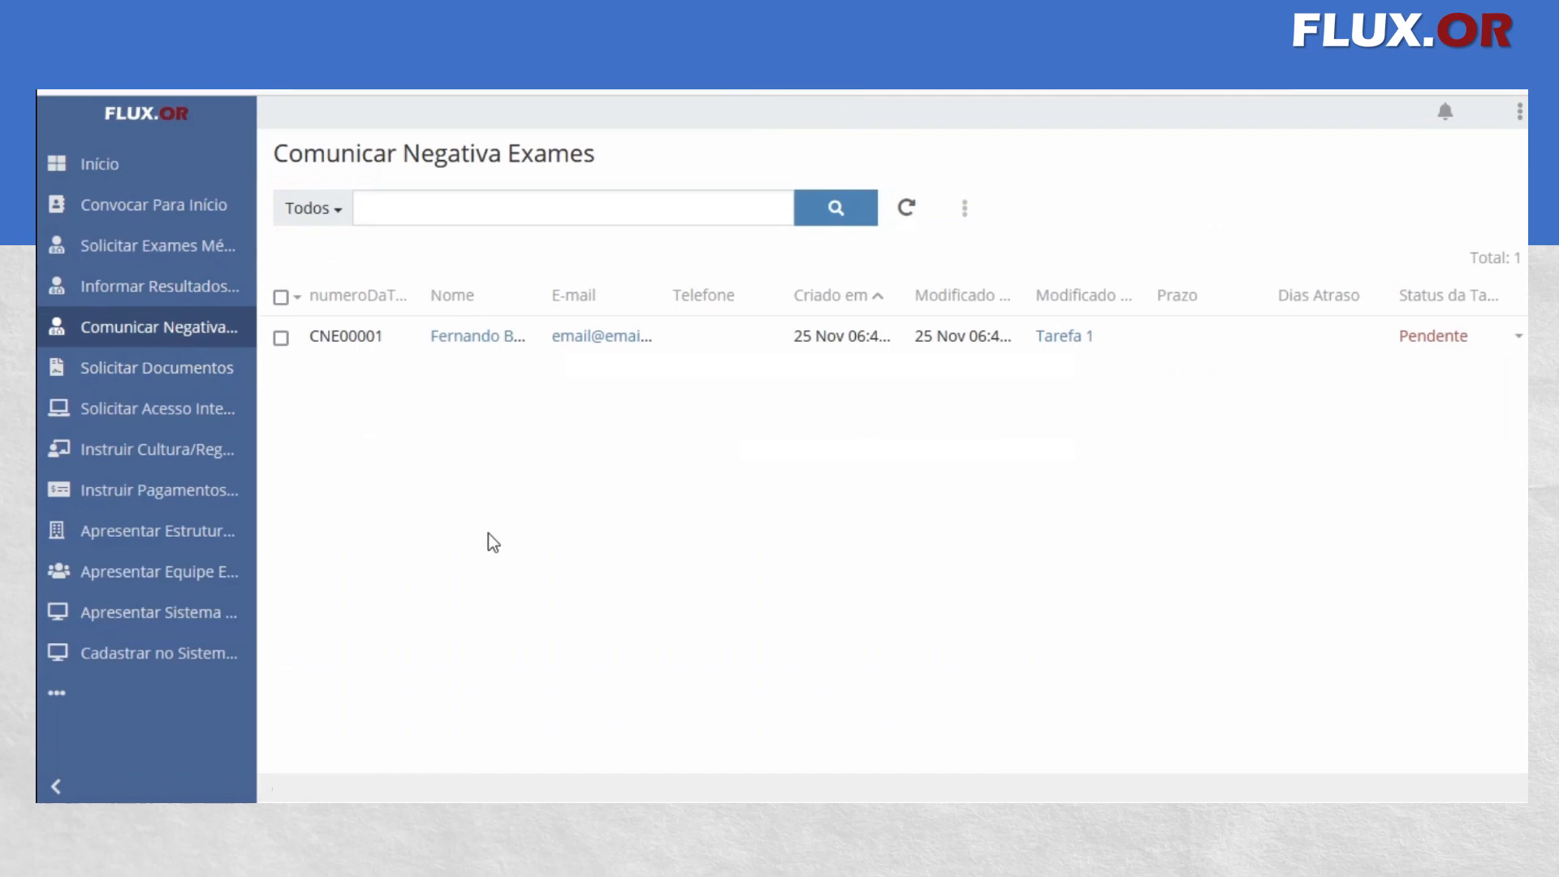
click(471, 336)
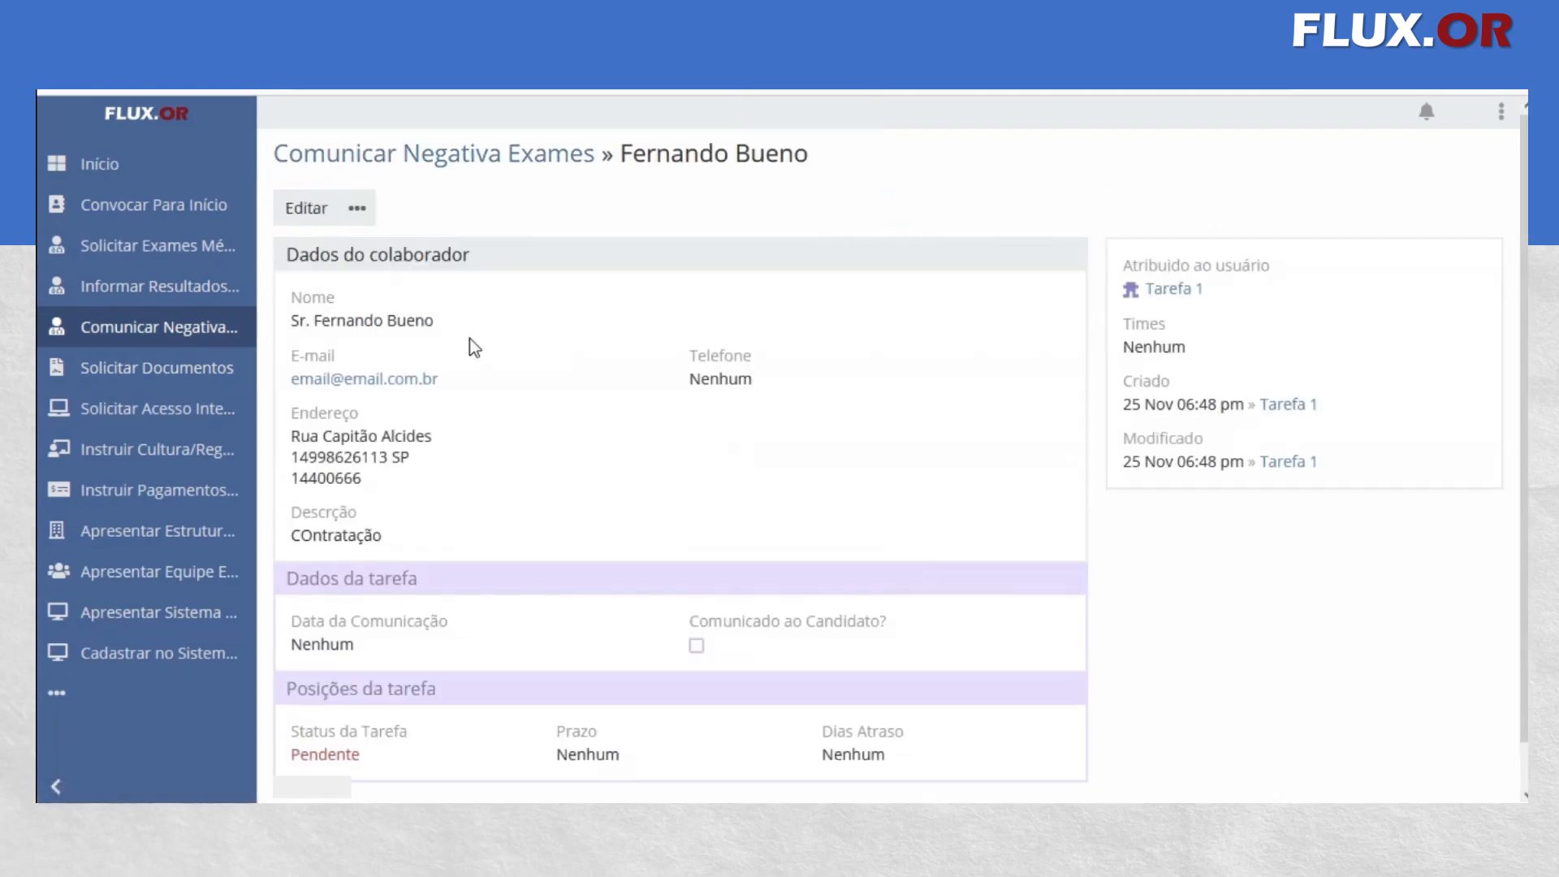
Open the same collaborator's newest pending Solicitar Documentos record and review its document and task status fields
click(159, 370)
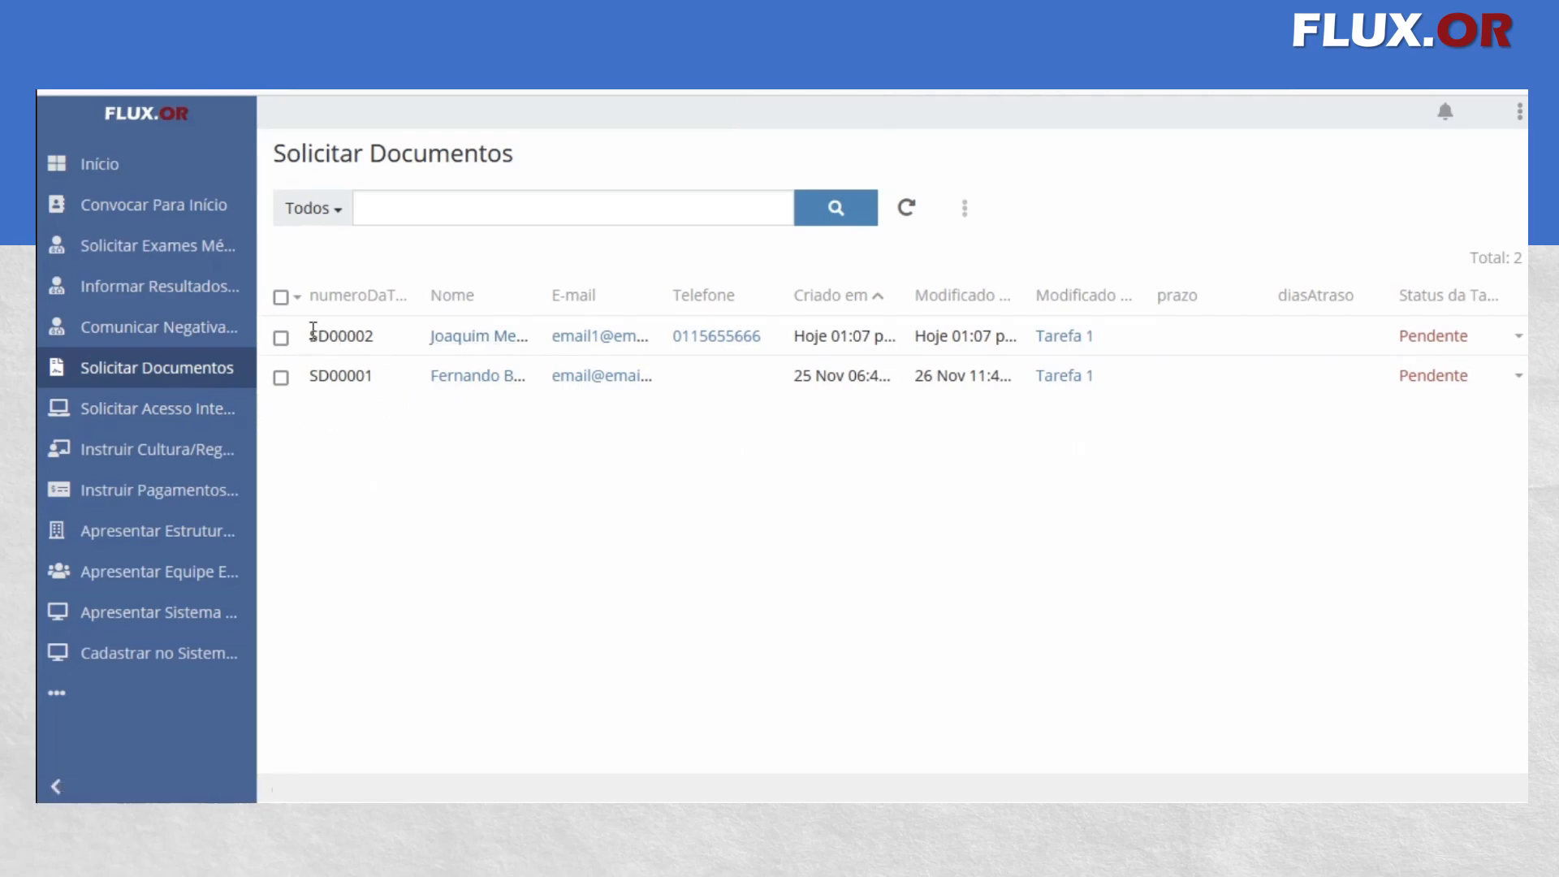
drag(312, 329, 375, 335)
click(422, 543)
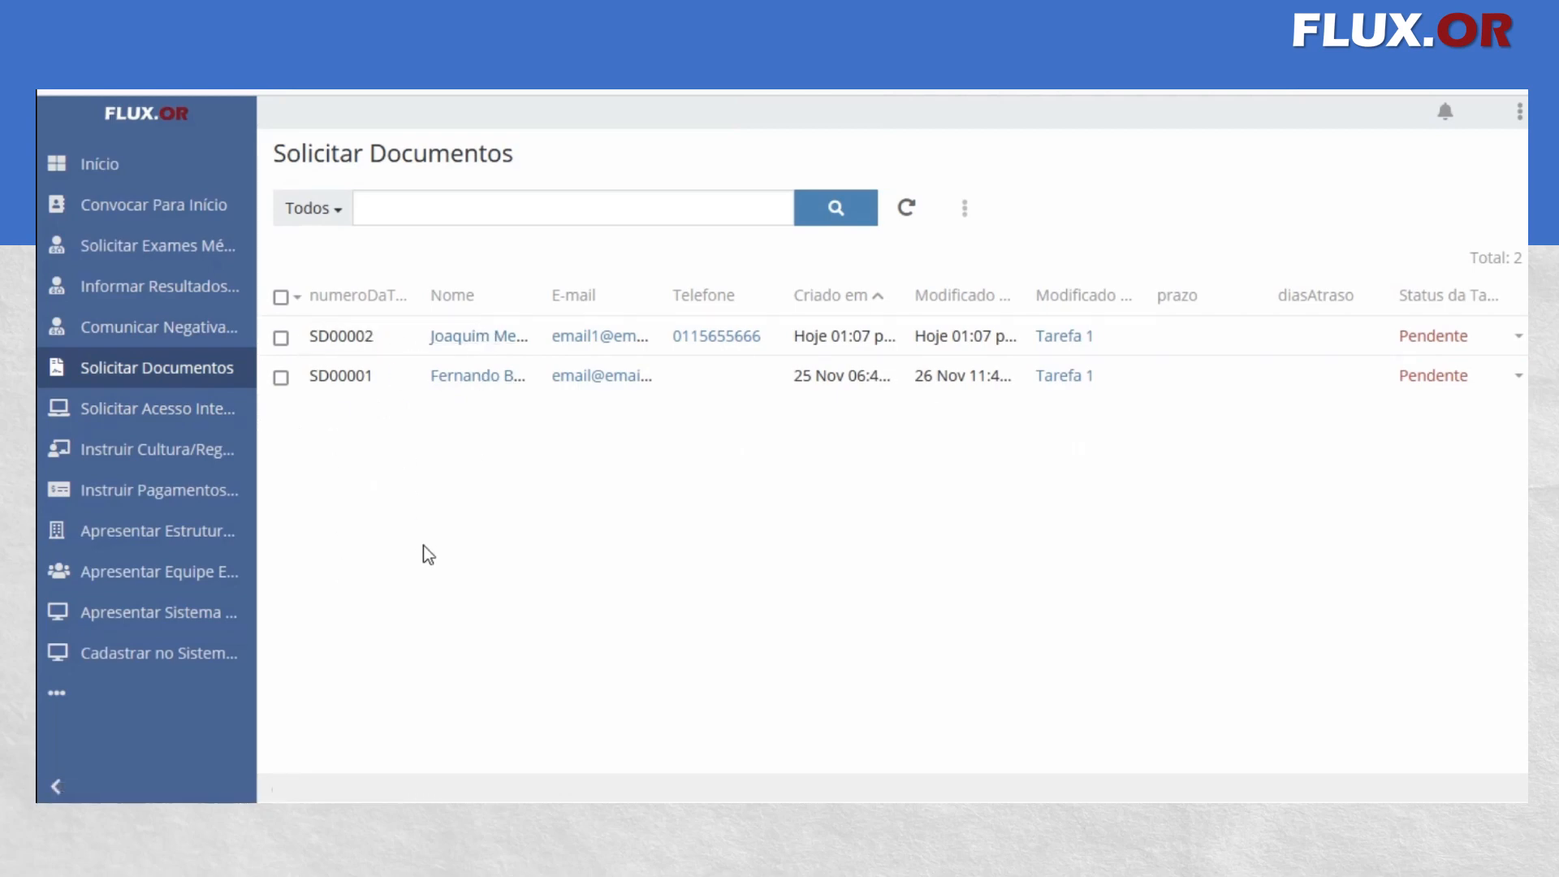
click(471, 340)
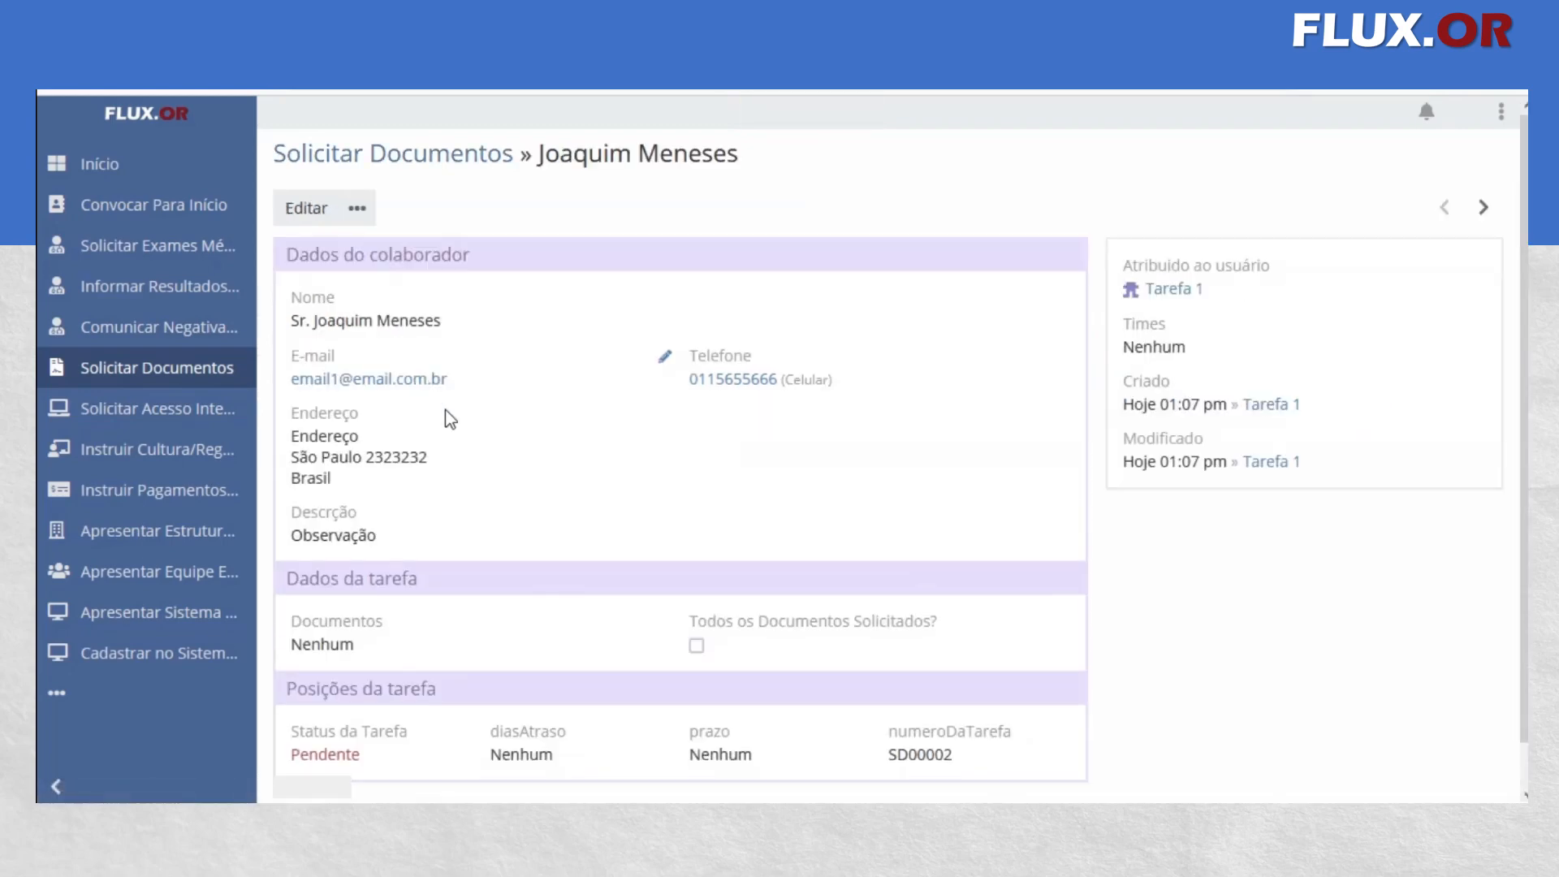
scroll(453, 466, down, 1)
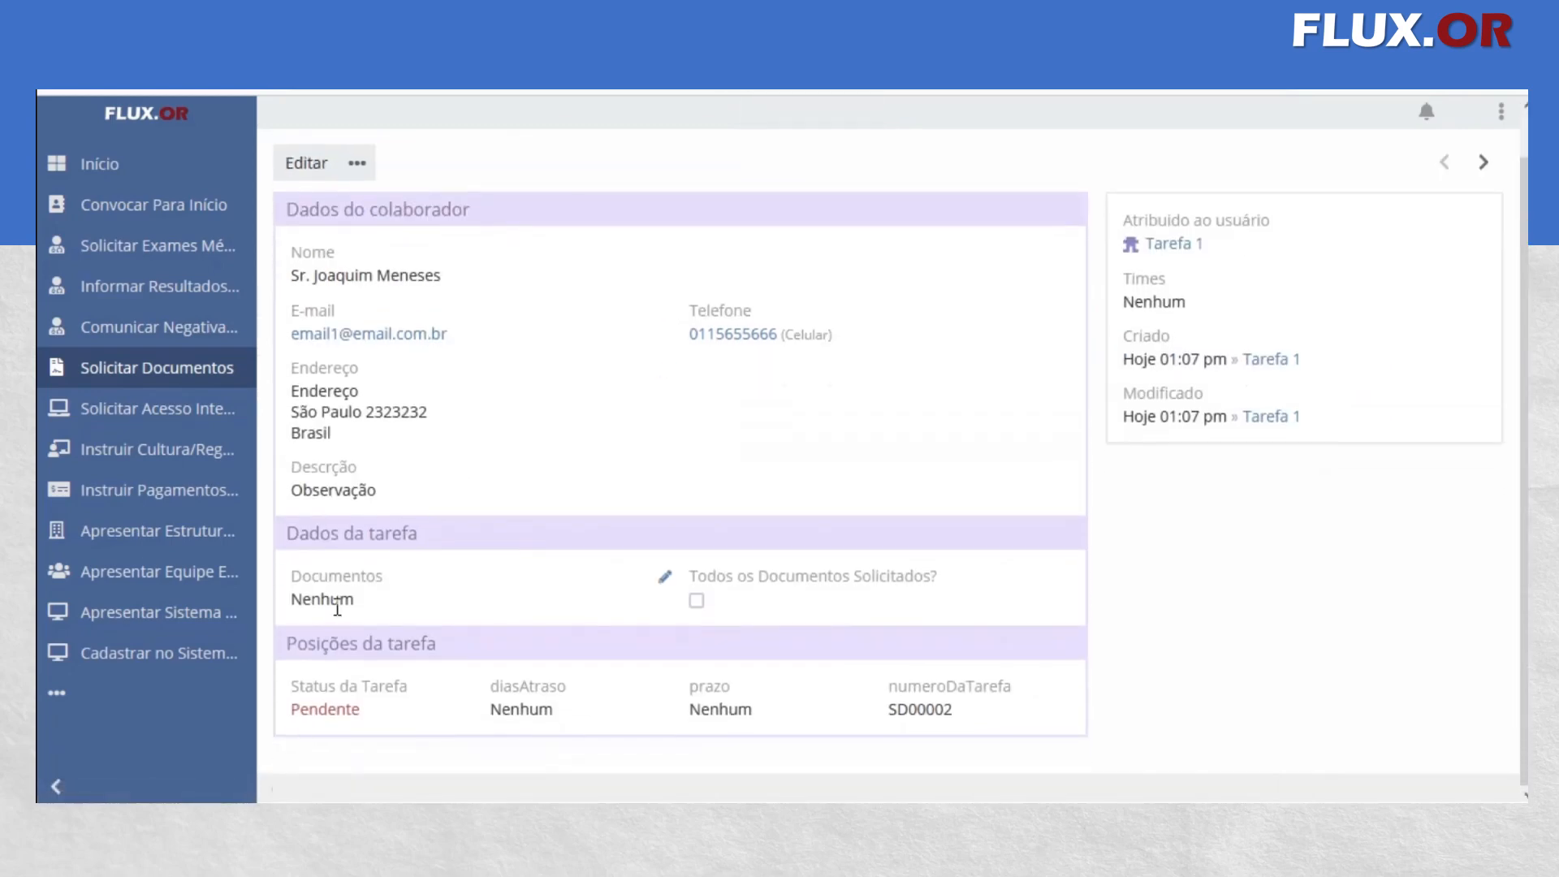
scroll(417, 285, up, 1)
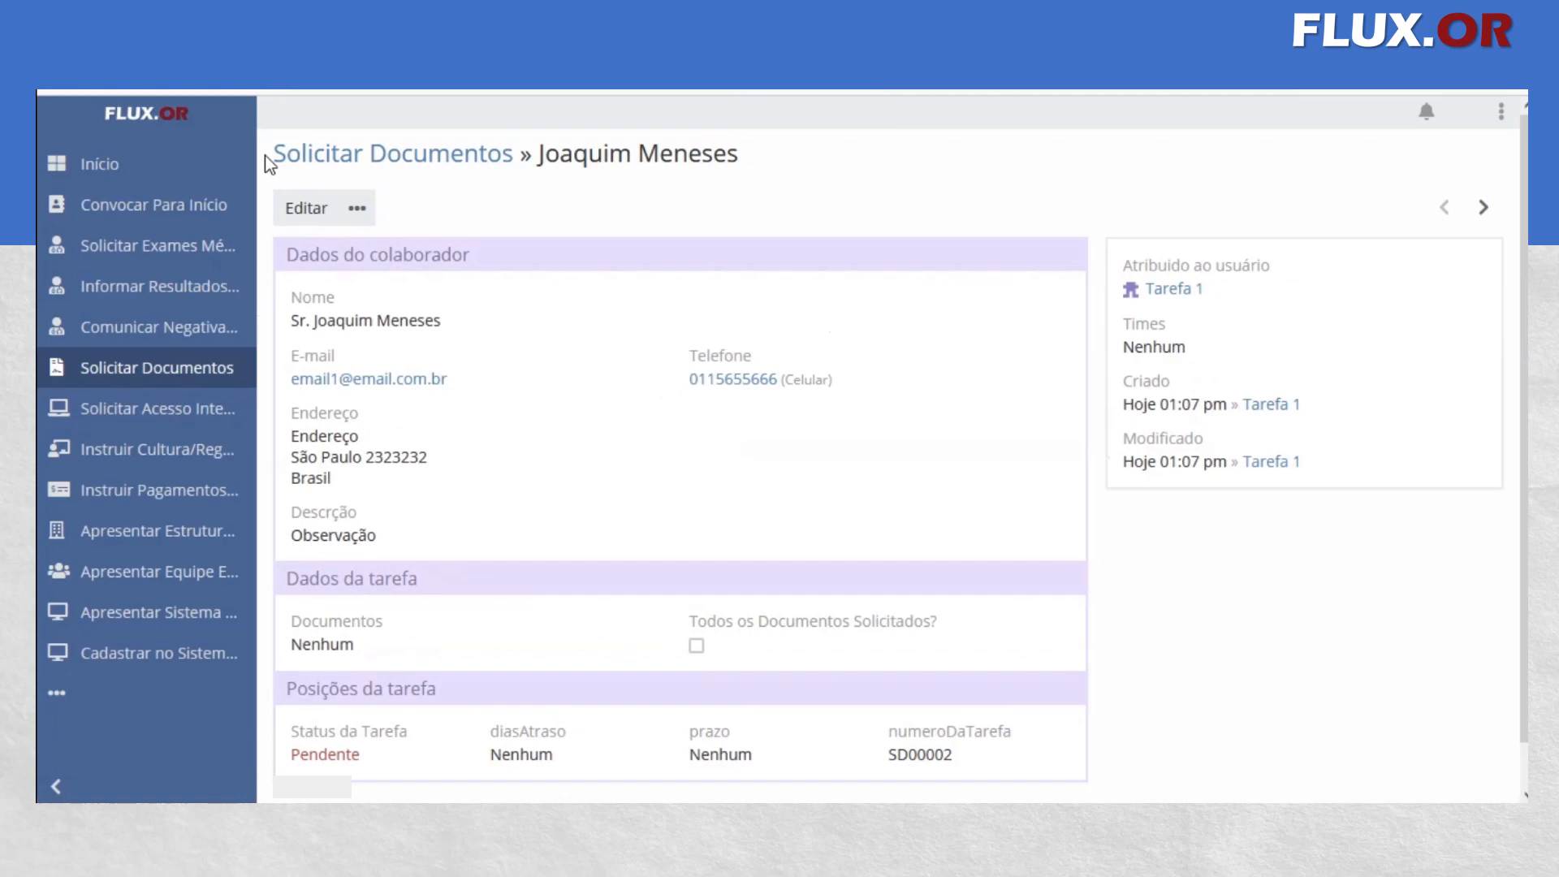
scroll(340, 545, down, 1)
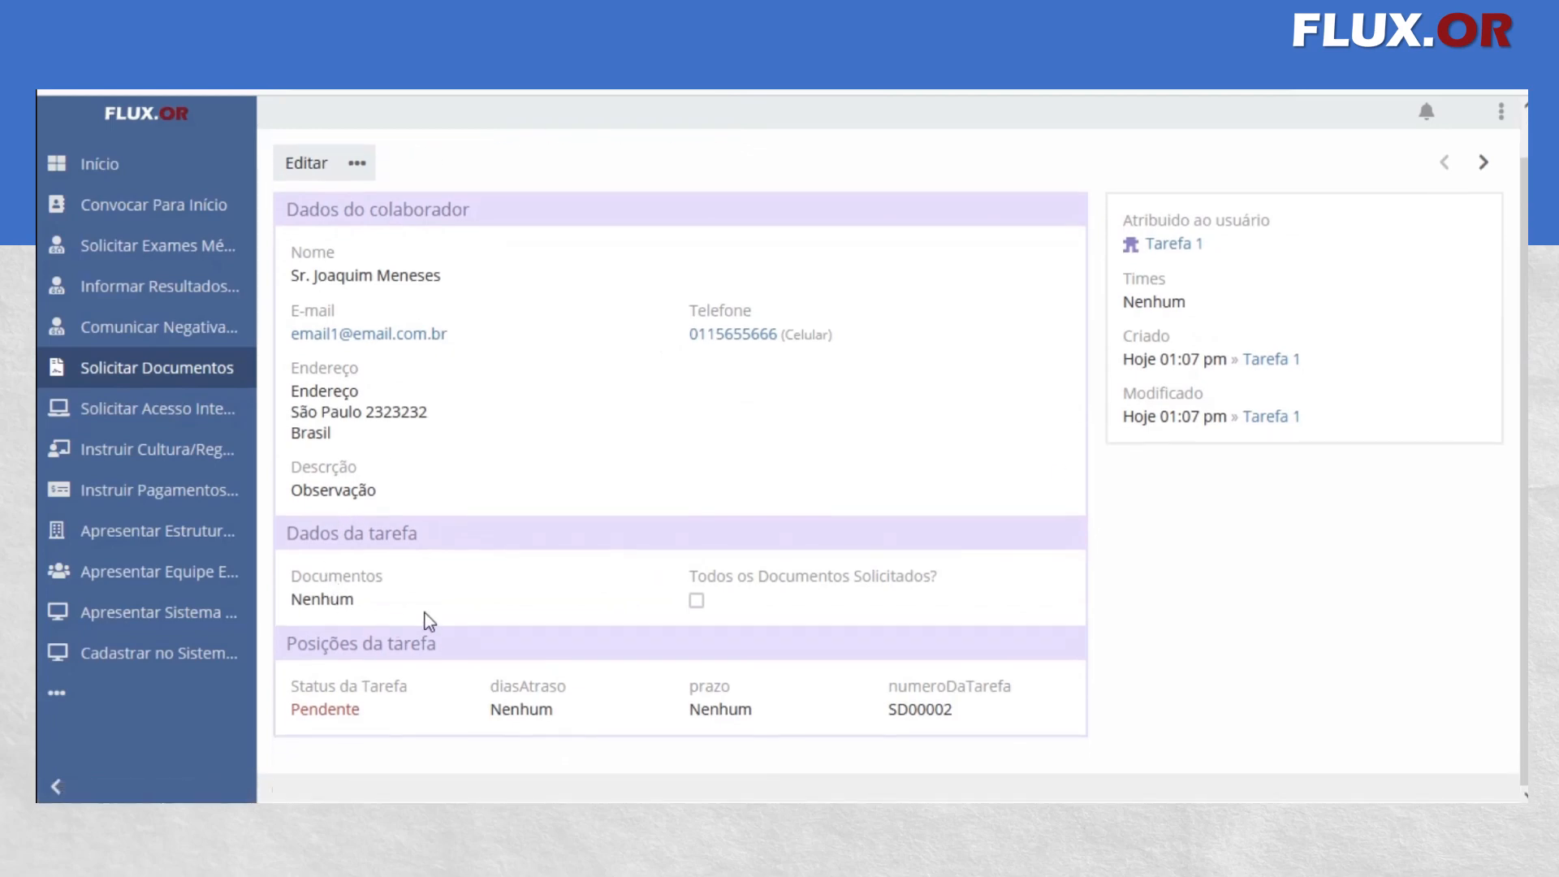
Open the Documentos attachment field of the pending Solicitar Documentos record for editing
click(663, 578)
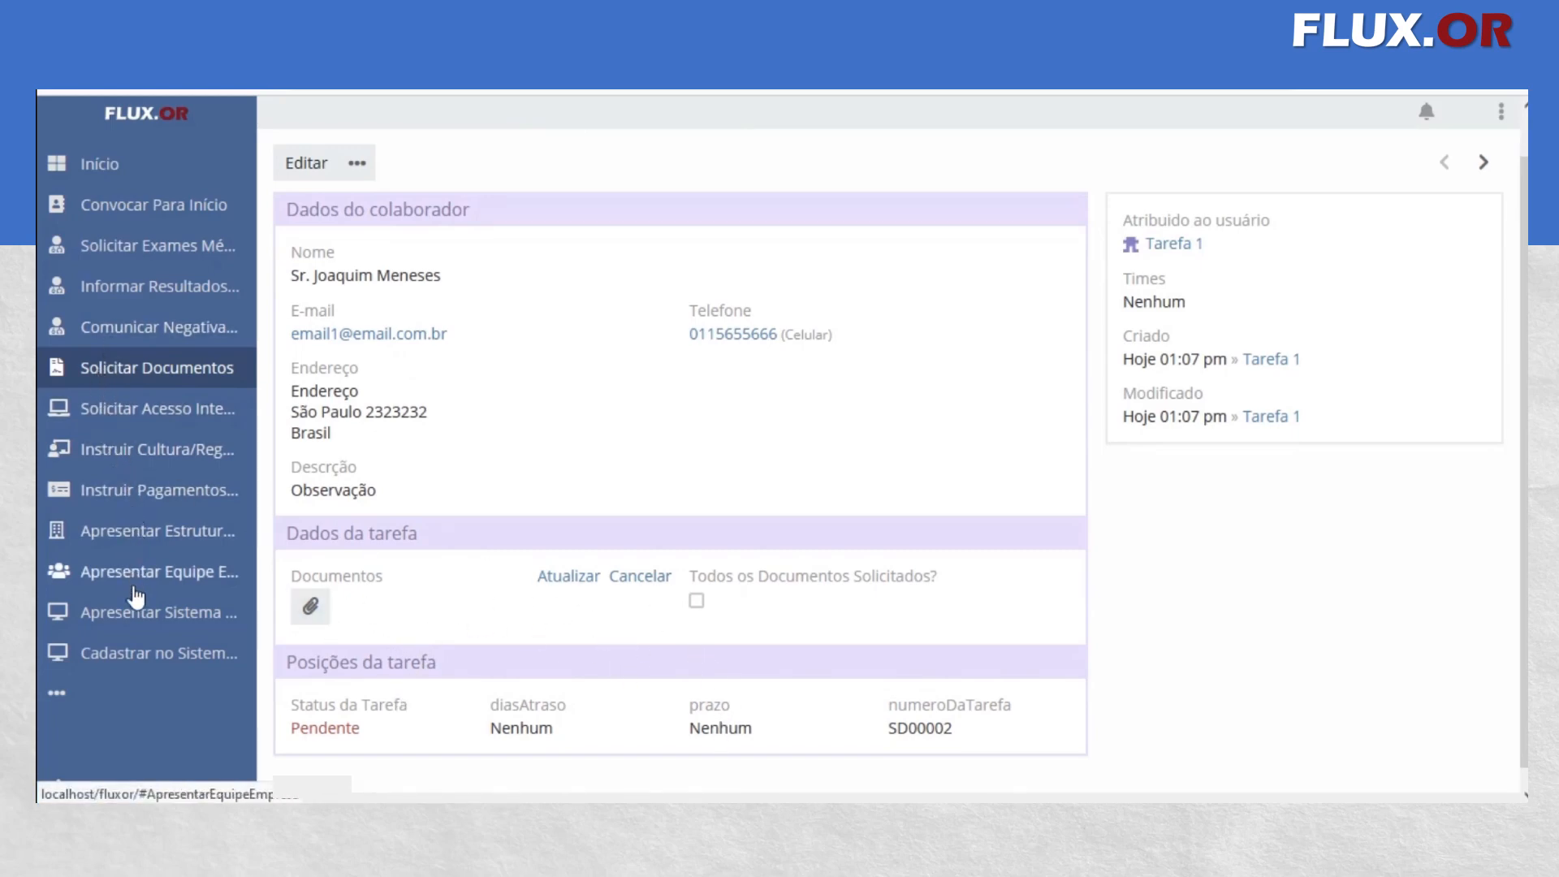
Review the onboarding task lists from Solicitar Acesso Integrações to Apresentar Estrutura Empresa and Cadastrar no Sistema de Folha, and return to the Convocar Para Início list
click(143, 412)
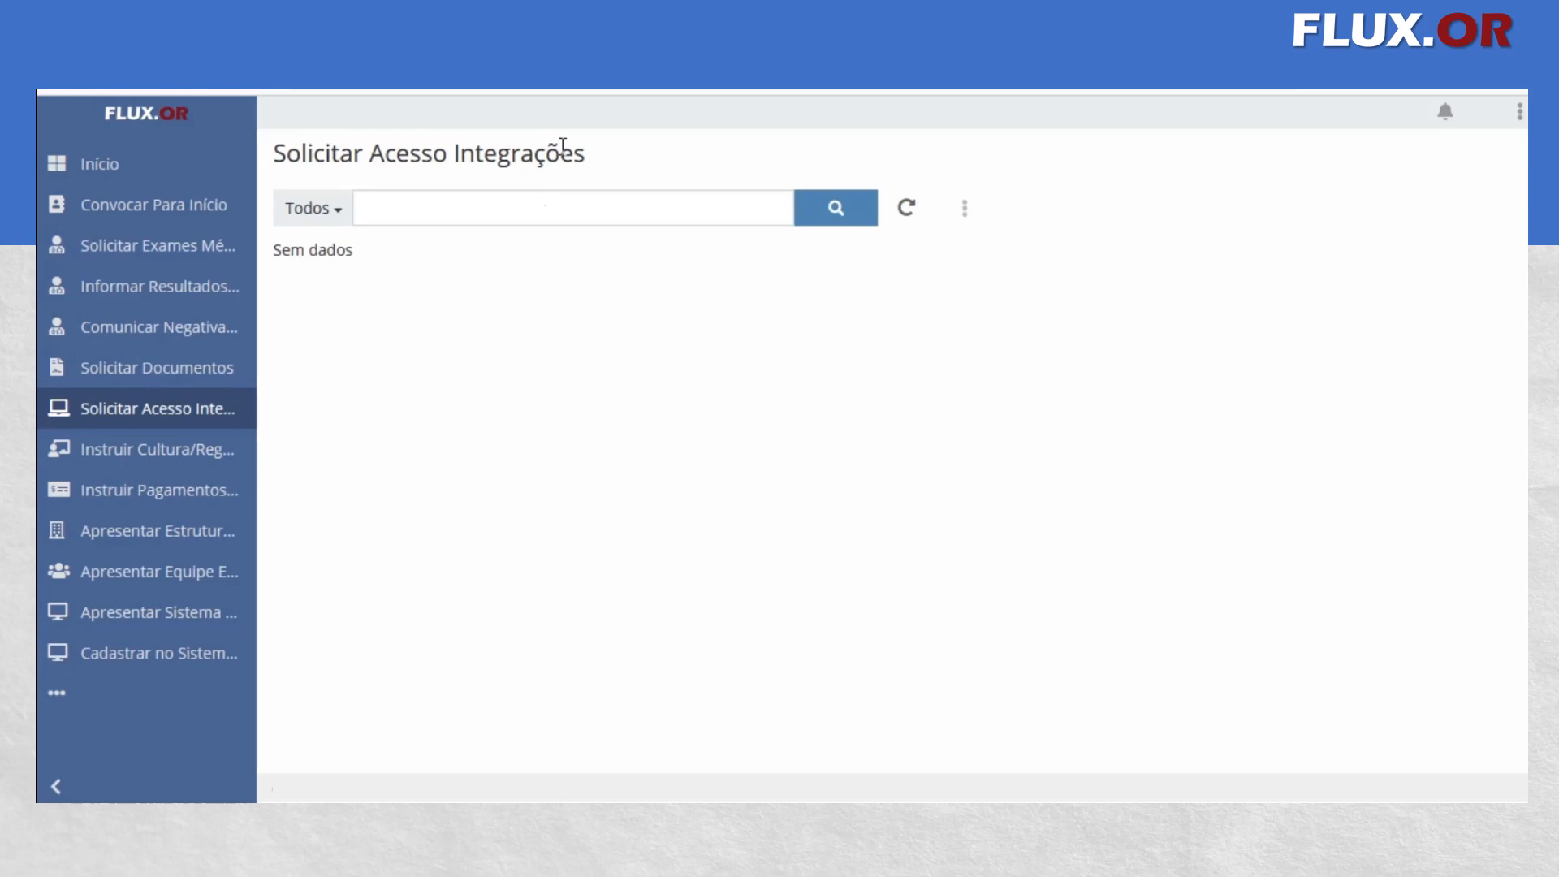
click(133, 452)
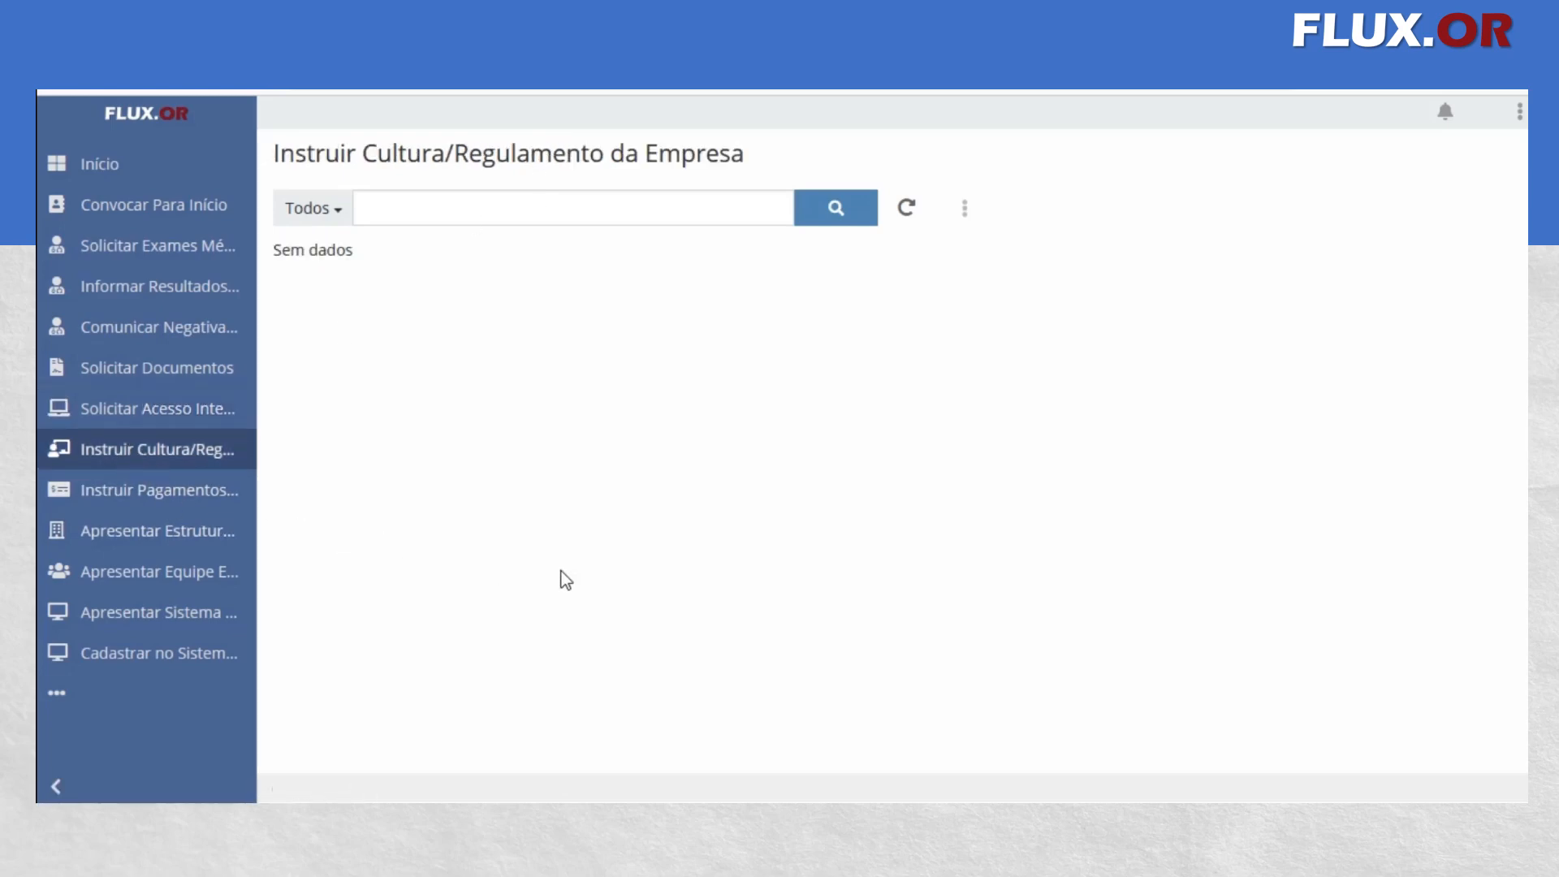
click(189, 490)
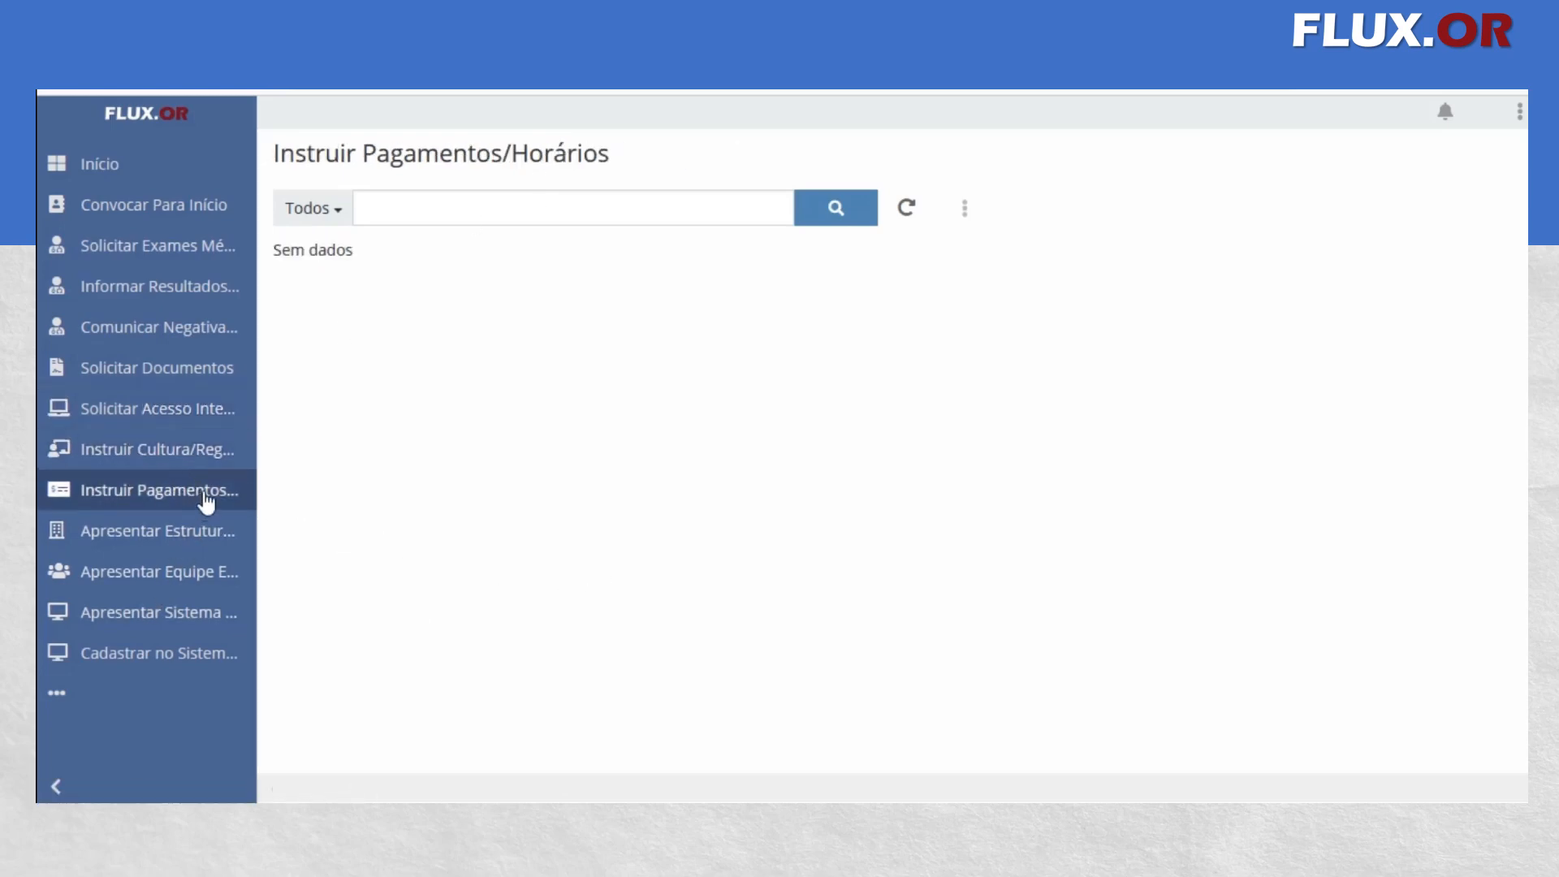
click(215, 460)
click(134, 491)
click(180, 539)
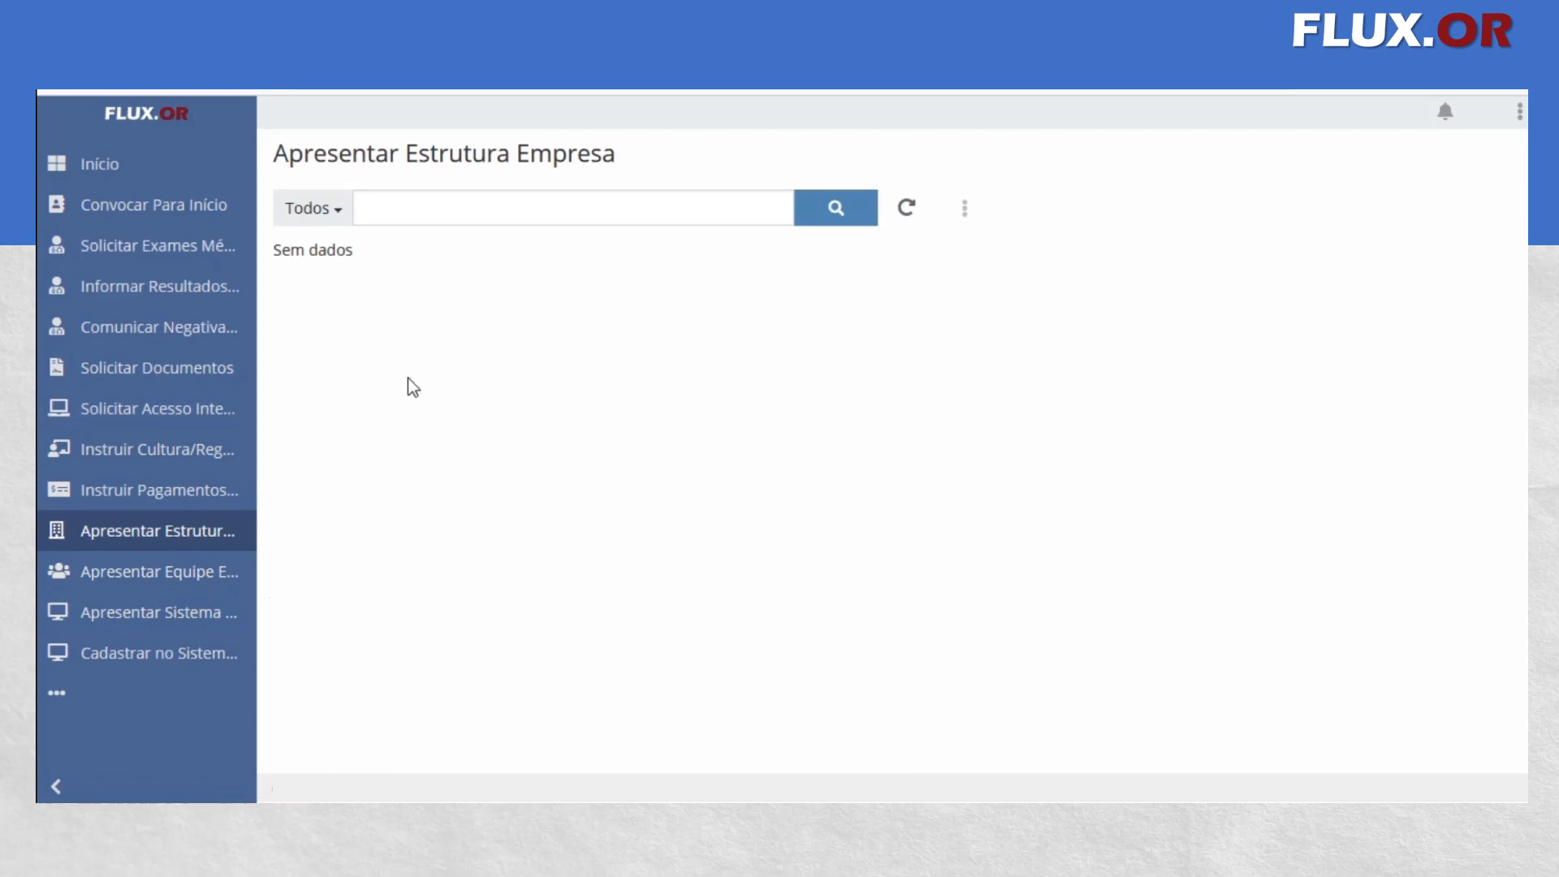
click(154, 659)
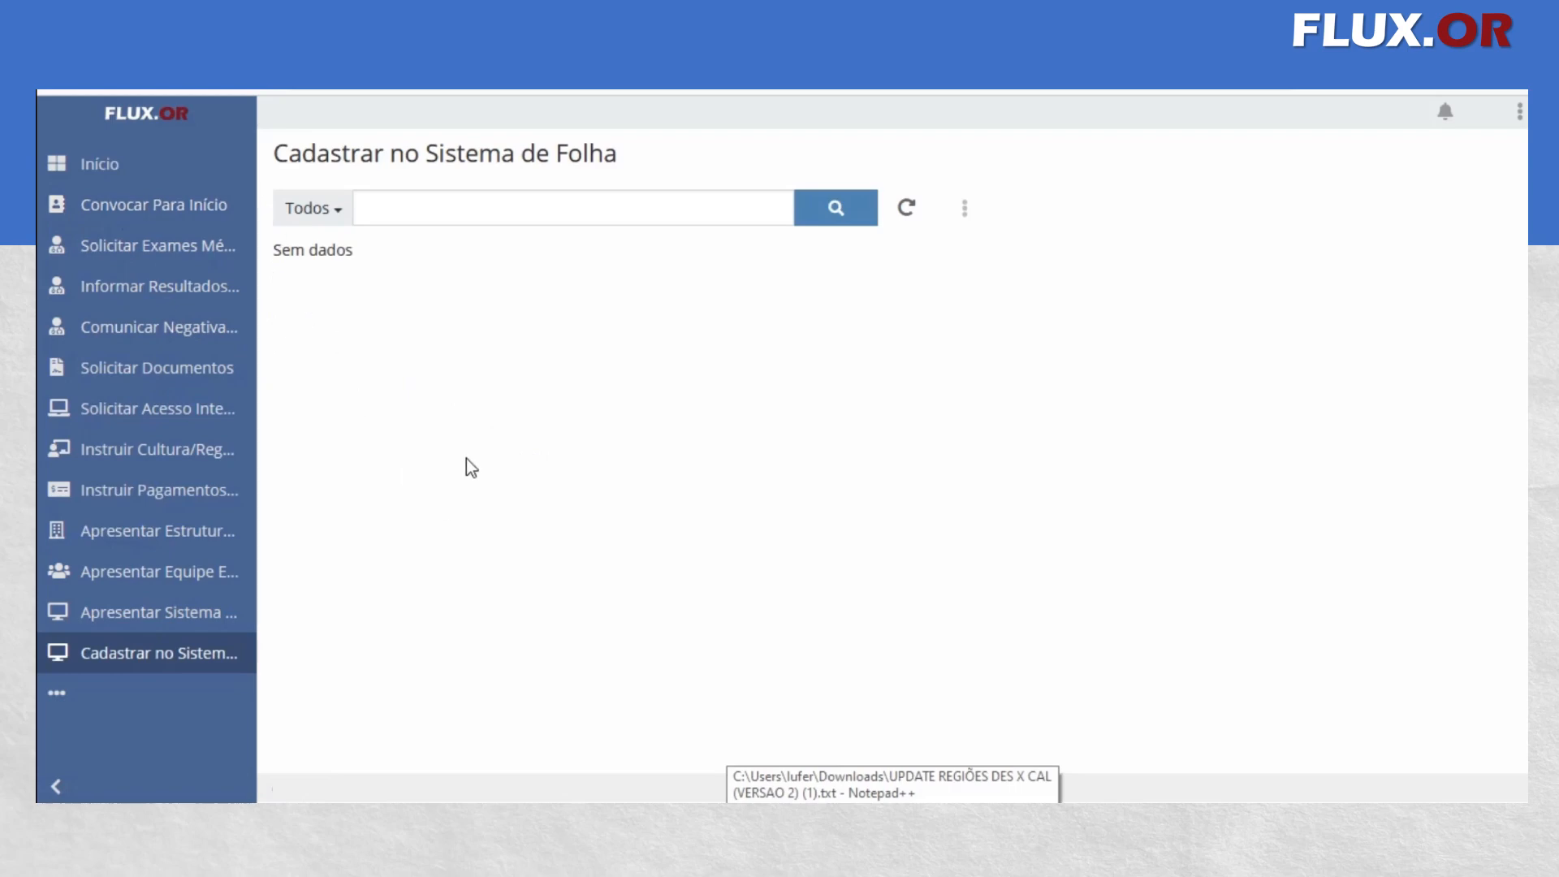
click(185, 208)
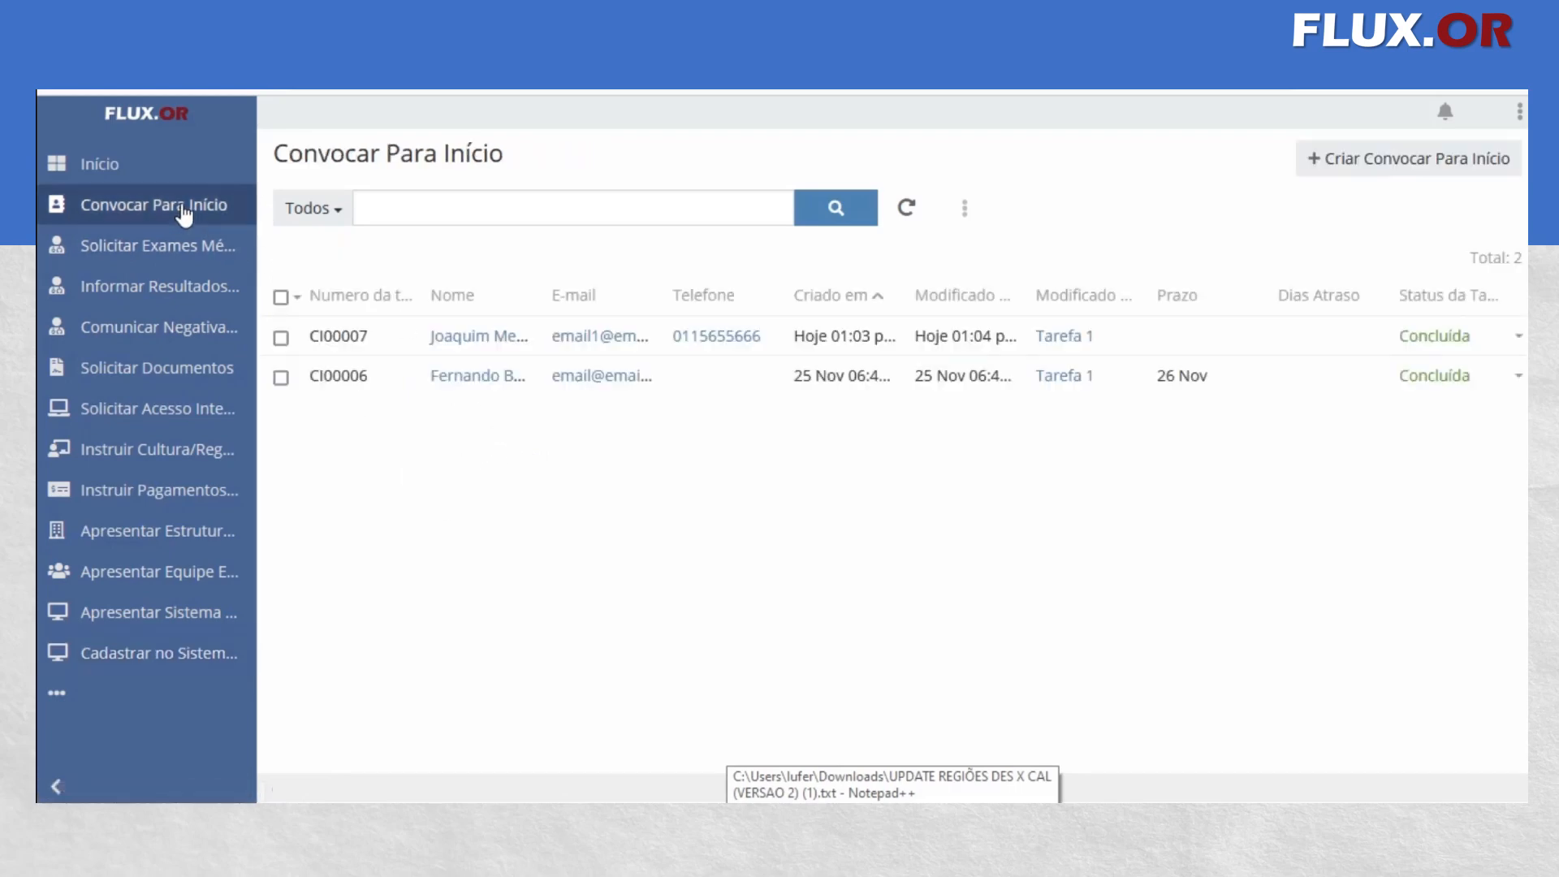